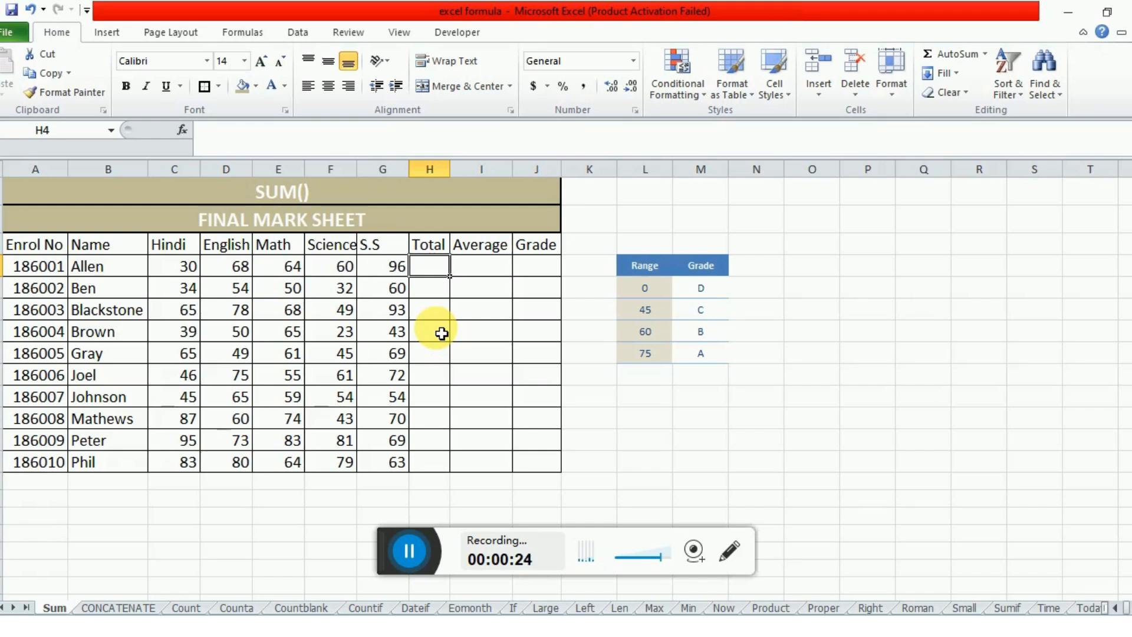
{"action": "left_click_drag", "start_coordinate": [101, 247], "coordinate": [218, 399]}
{"action": "left_click", "coordinate": [227, 289]}
{"action": "left_click_drag", "start_coordinate": [122, 266], "coordinate": [121, 455]}
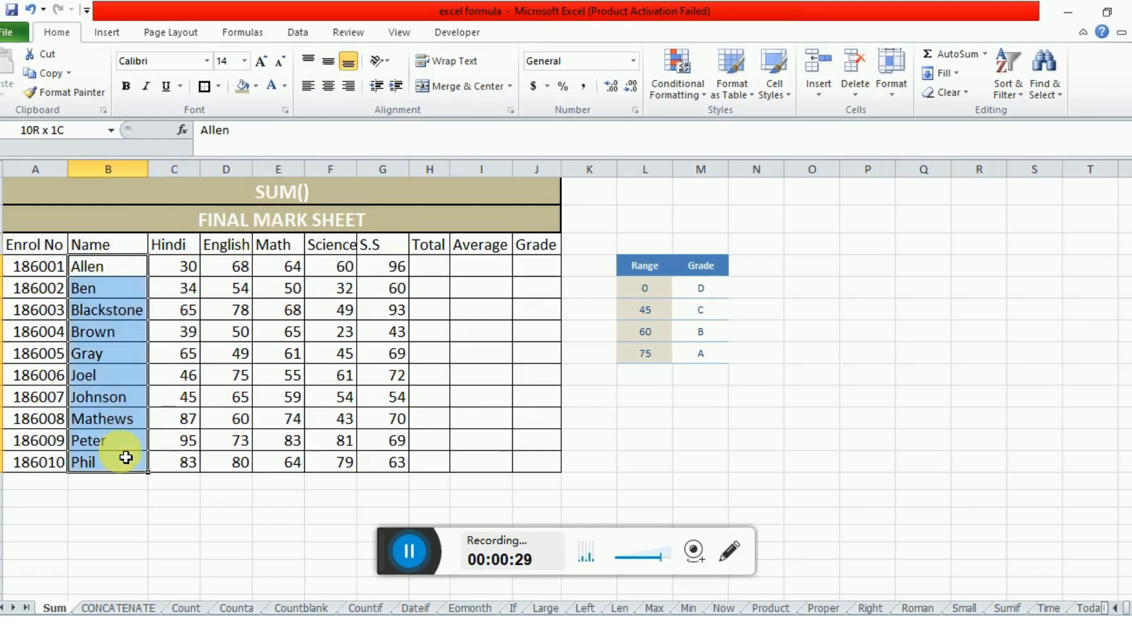
{"action": "left_click", "coordinate": [376, 268]}
Enter the formula =30+68+64+60+96 in H4 as the first student's total
{"action": "left_click", "coordinate": [435, 271]}
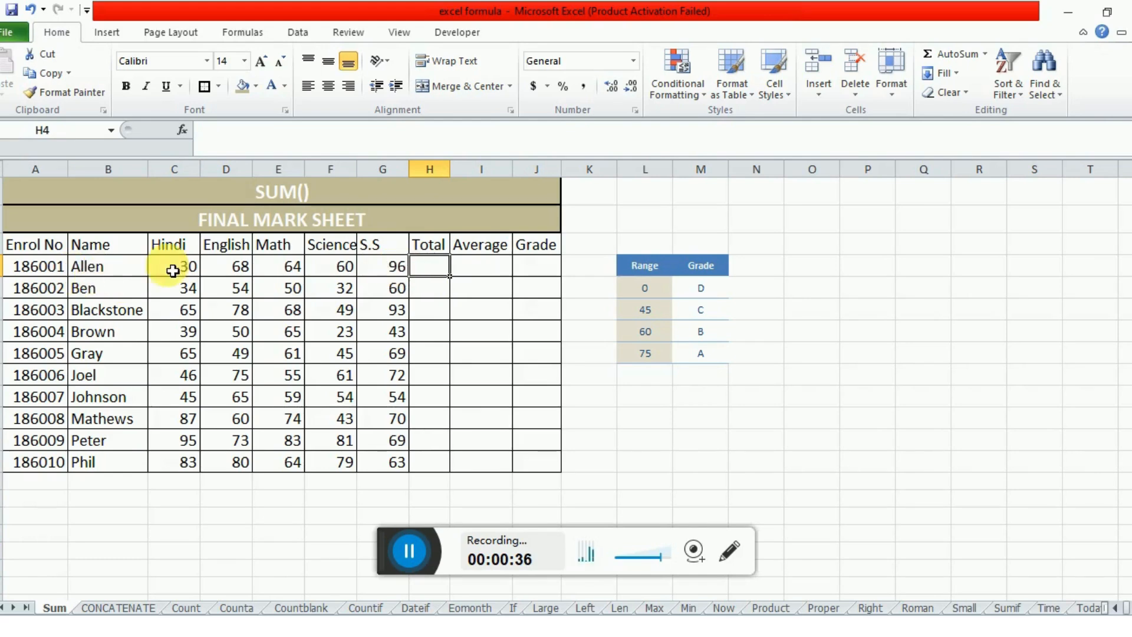
{"action": "double_click", "coordinate": [433, 273]}
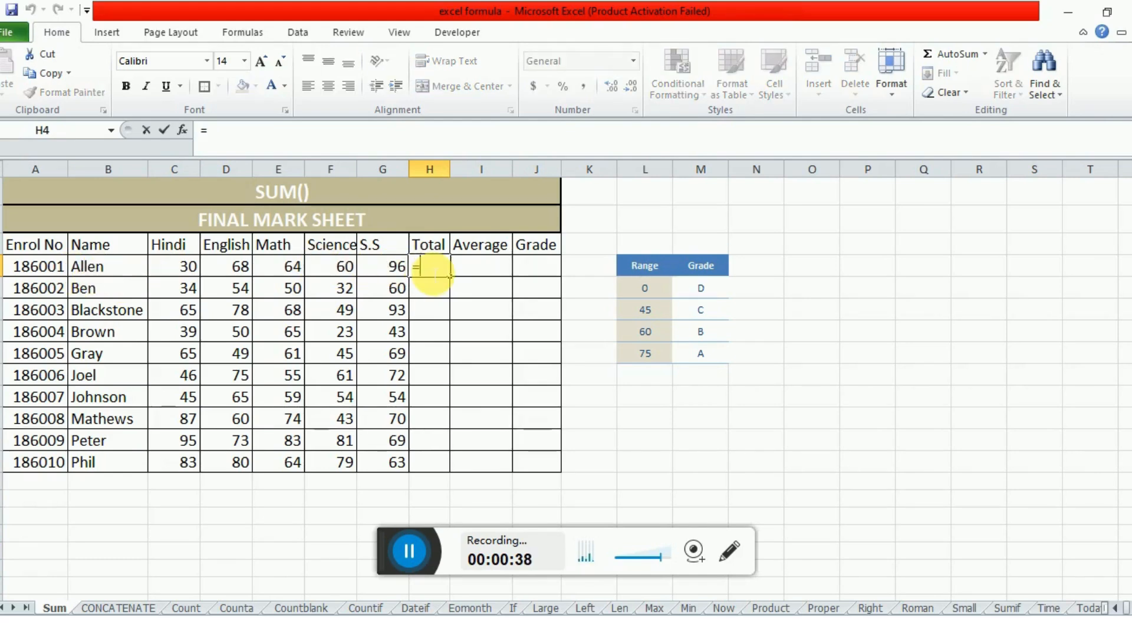
{"action": "type", "text": "=30"}
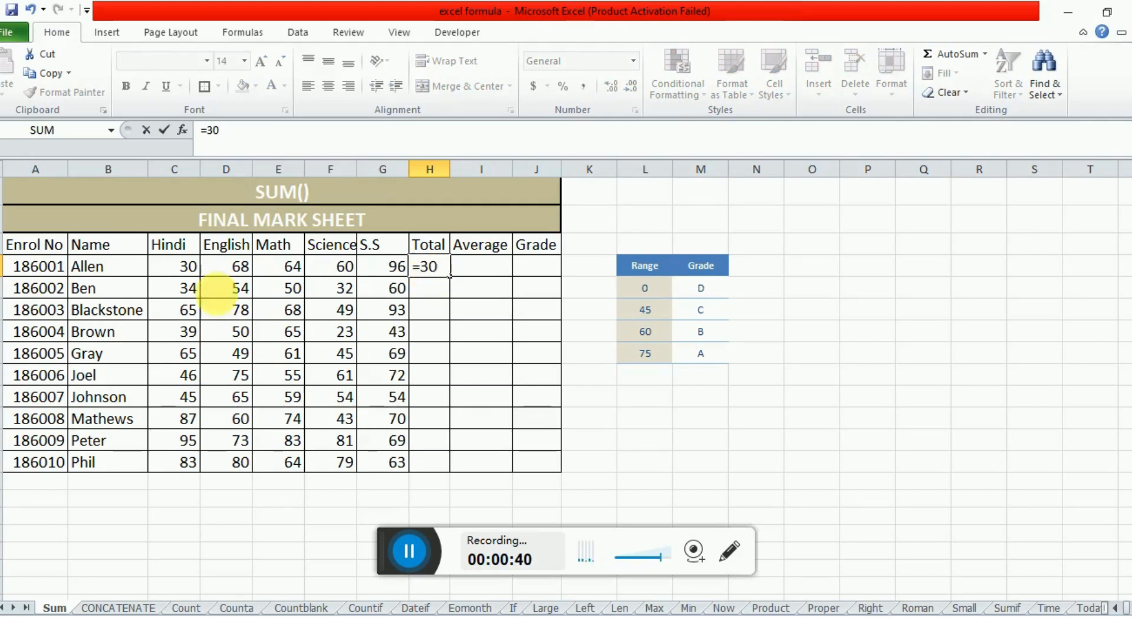
{"action": "type", "text": "+"}
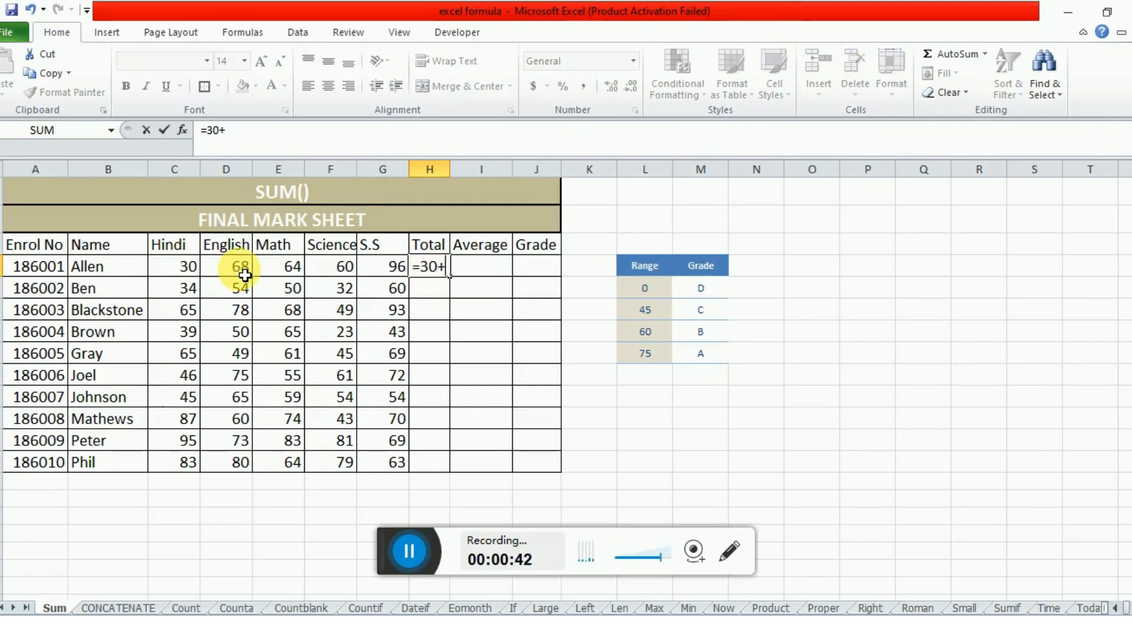
{"action": "type", "text": "68+64+60+96"}
{"action": "key", "text": "ctrl+Return"}
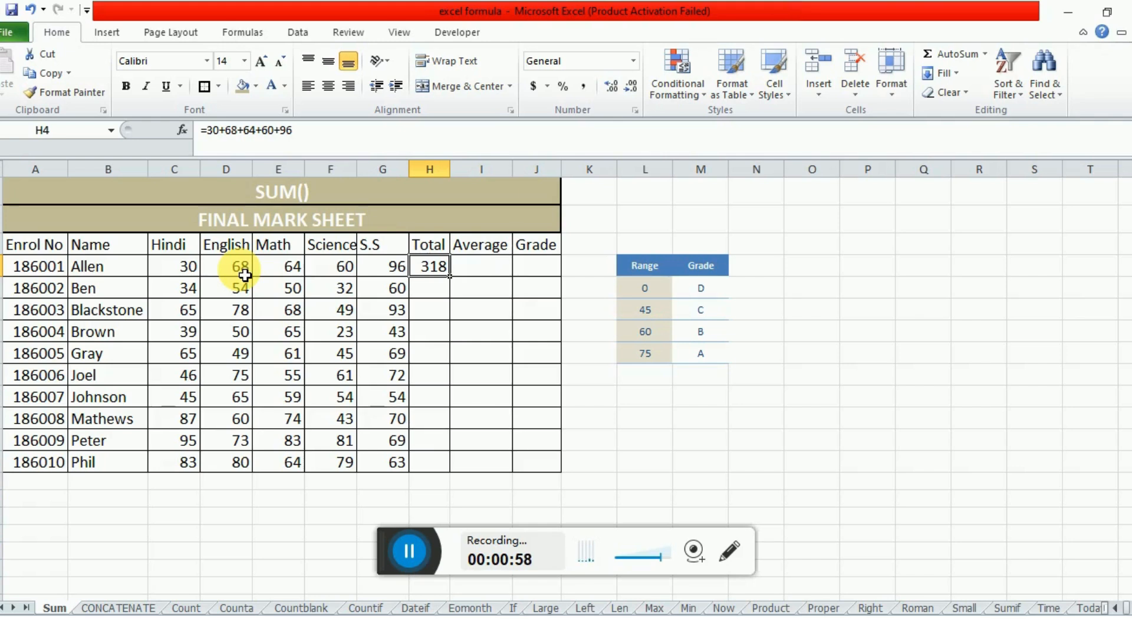
Fill the fixed-number addition formula from H4 down through H13
{"action": "key", "text": "Left"}
{"action": "key", "text": "ctrl+Down"}
{"action": "key", "text": "Right"}
{"action": "key", "text": "ctrl+shift+Up"}
{"action": "key", "text": "ctrl+d"}
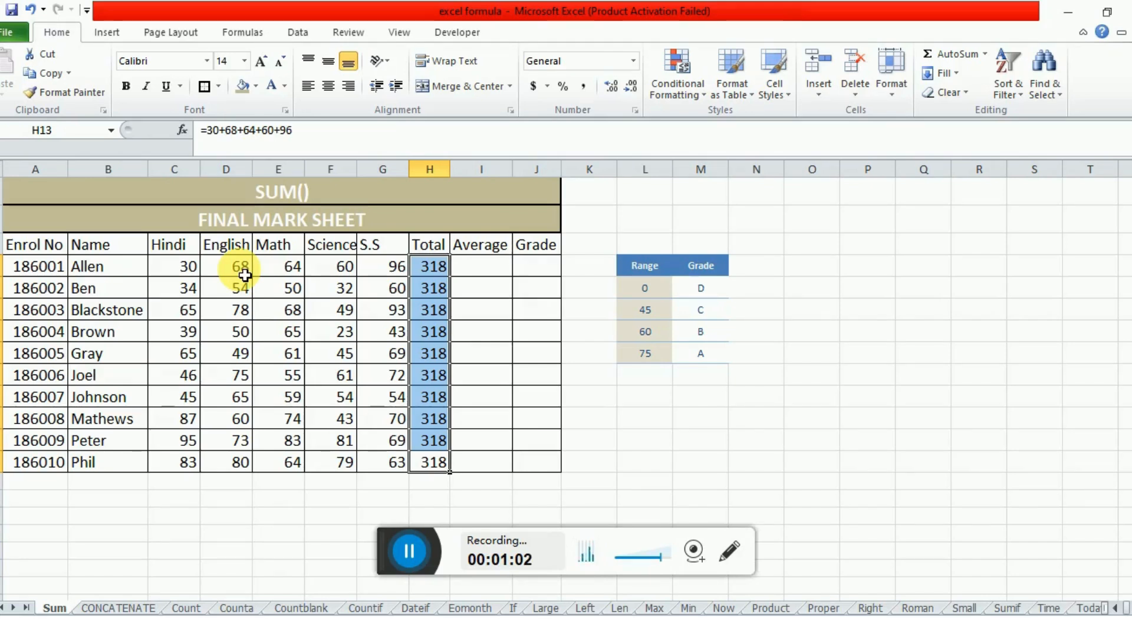
Clear the formulas from the Total cells H4:H13
{"action": "key", "text": "Right"}
{"action": "key", "text": "Left"}
{"action": "key", "text": "ctrl+Up"}
{"action": "key", "text": "Down"}
{"action": "key", "text": "ctrl+shift+Down"}
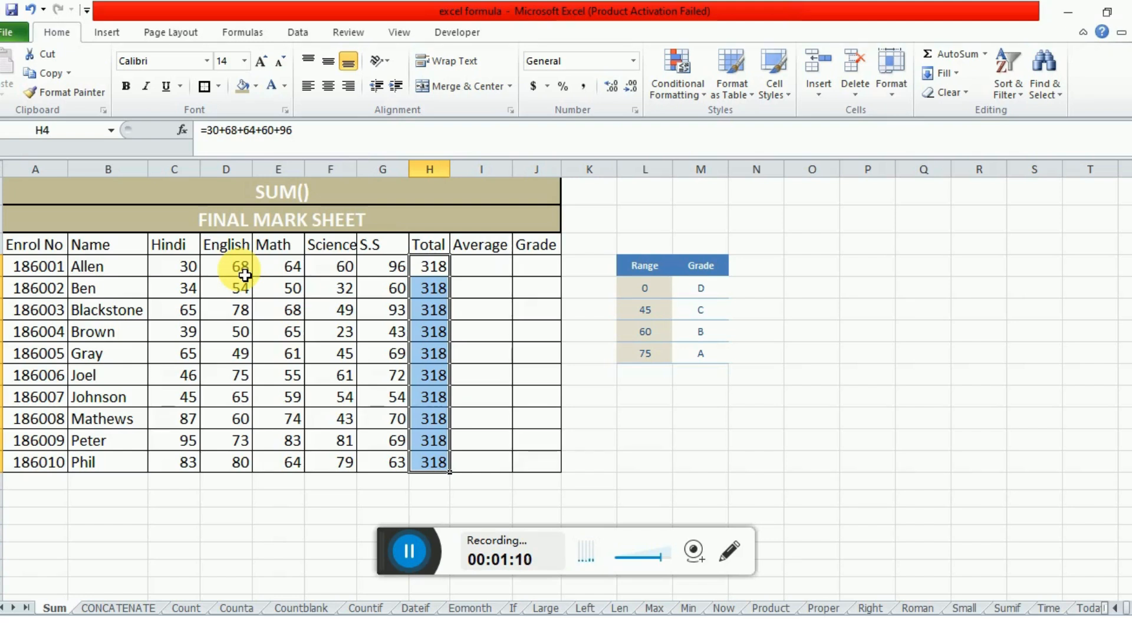
{"action": "key", "text": "Delete"}
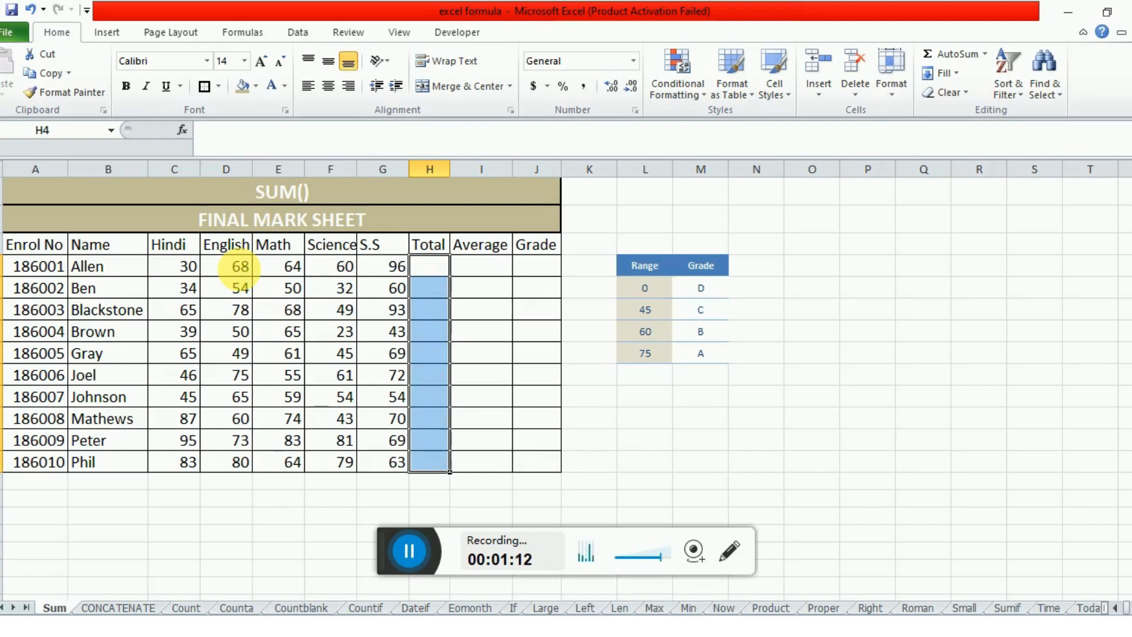
Enter a SUM formula over C4:G4 in H4 to total the first student's five subject marks
{"action": "key", "text": "Up"}
{"action": "key", "text": "Down"}
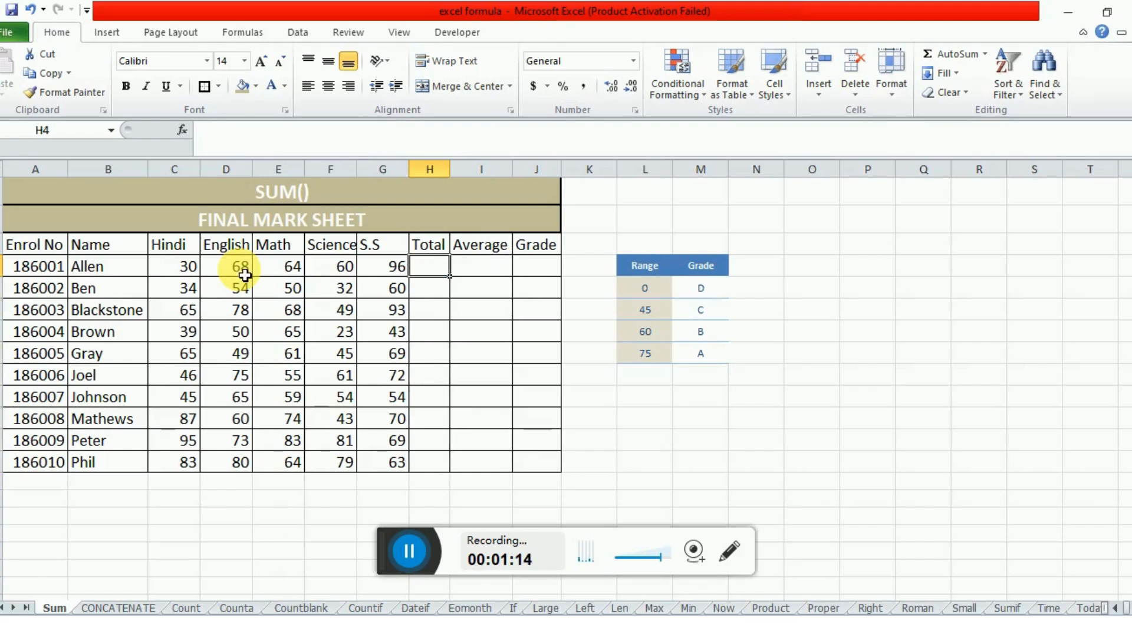
{"action": "type", "text": "=s"}
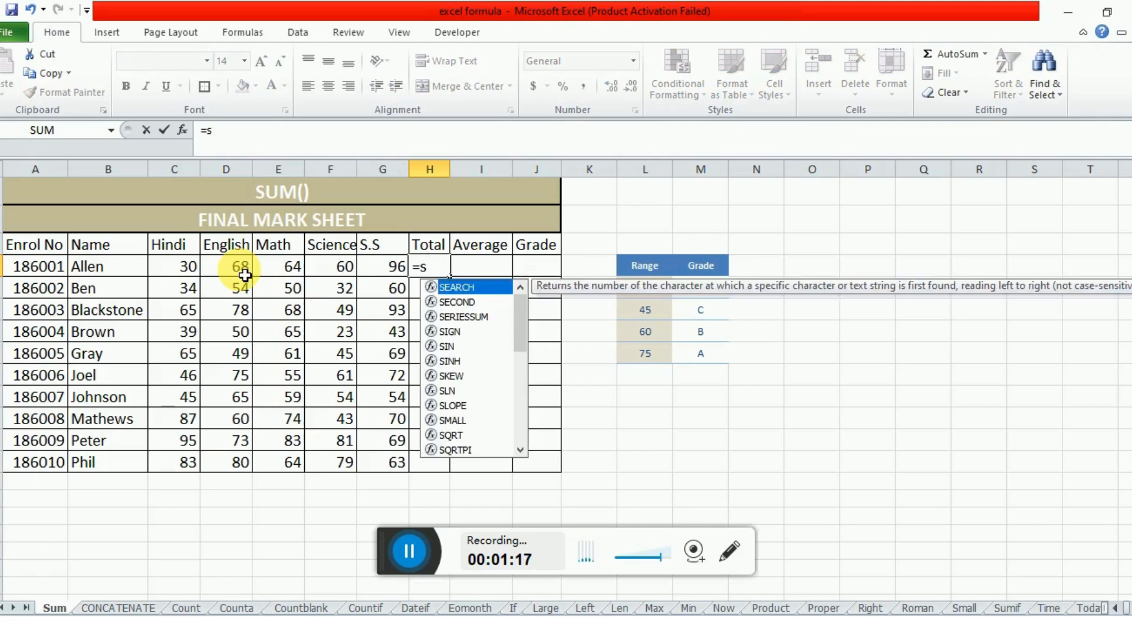
{"action": "type", "text": "um"}
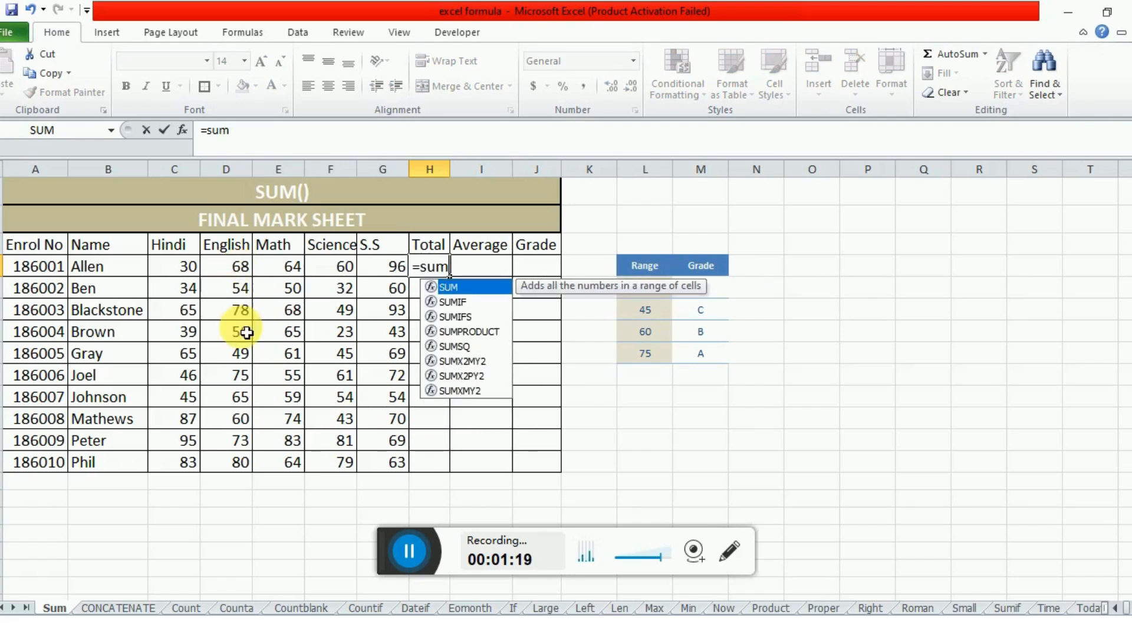
{"action": "double_click", "coordinate": [475, 287]}
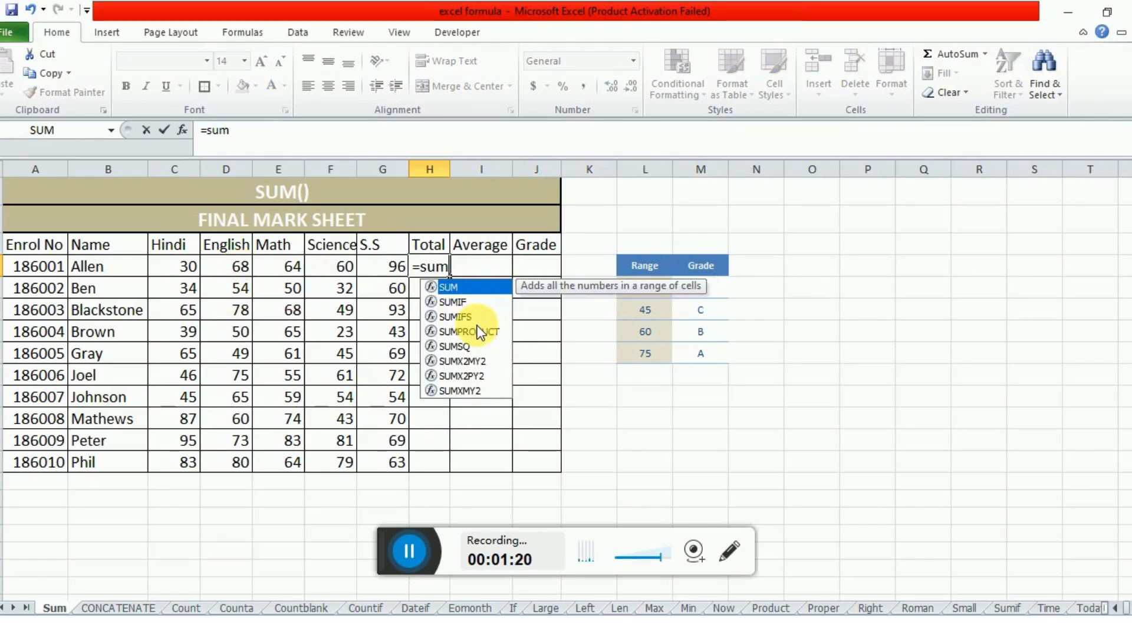
{"action": "left_click", "coordinate": [175, 273]}
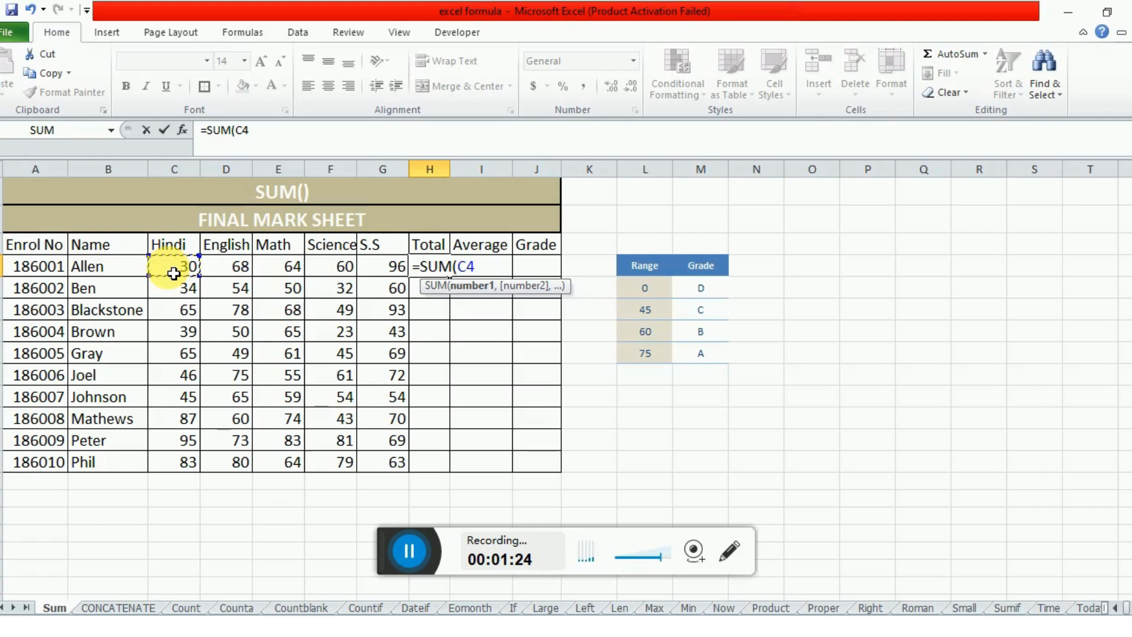
{"action": "key", "text": "shift+Right"}
{"action": "key", "text": "shift+Right"}
{"action": "key", "text": "shift+Right"}
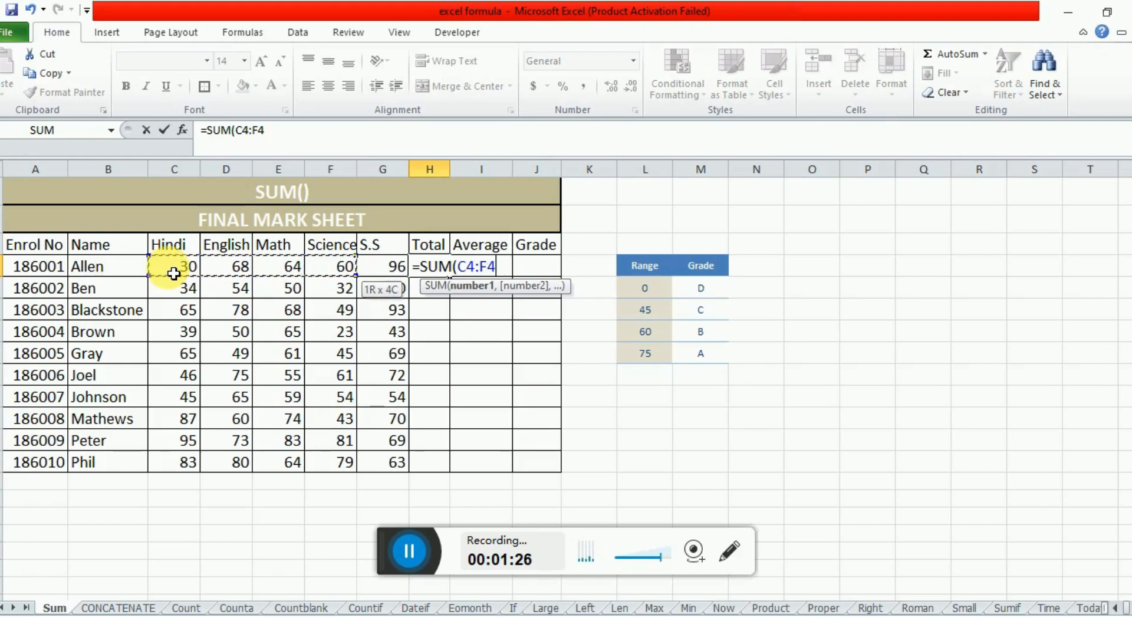
{"action": "key", "text": "shift+Right"}
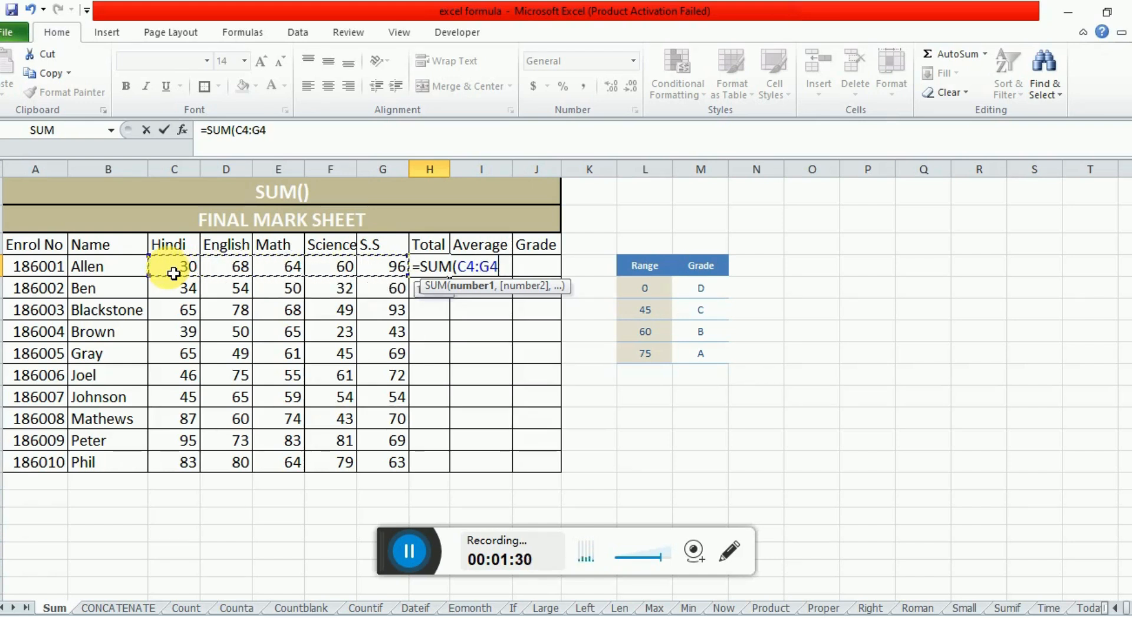
{"action": "key", "text": "Return"}
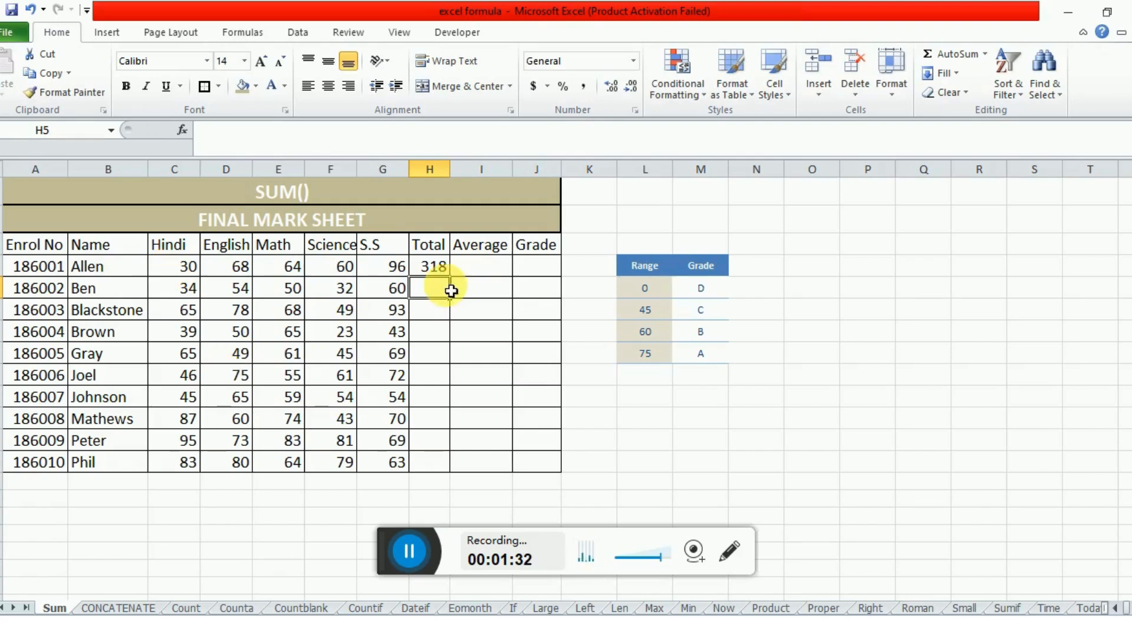
Fill the SUM formula from H4 down to H13 for all students
{"action": "left_click", "coordinate": [444, 262]}
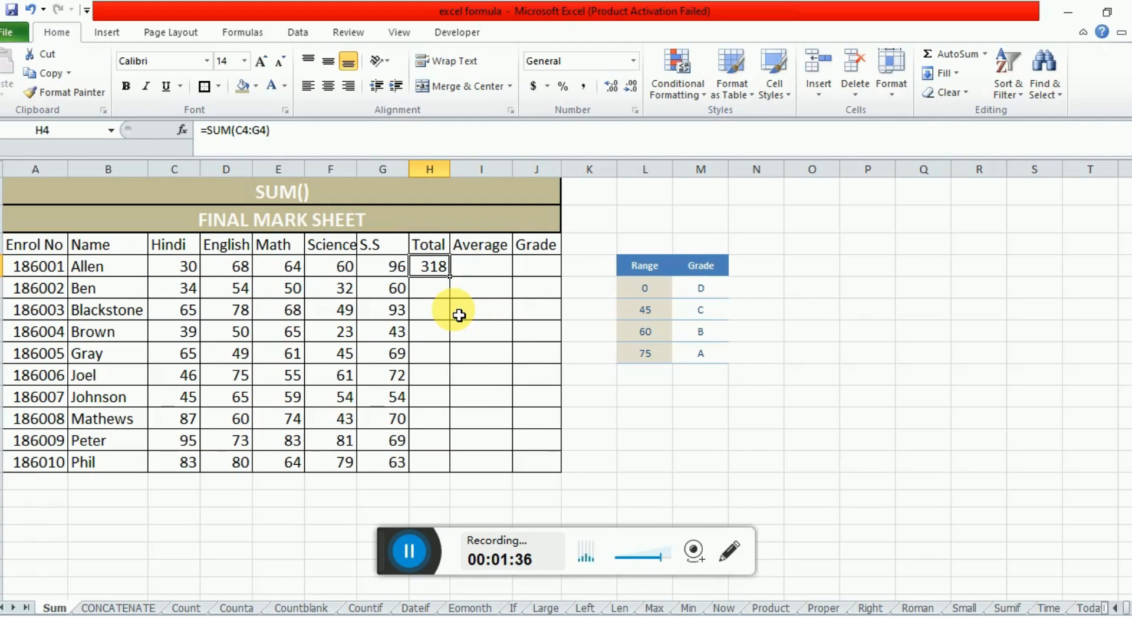
{"action": "key", "text": "Left"}
{"action": "key", "text": "ctrl+Down"}
{"action": "key", "text": "Right"}
{"action": "key", "text": "ctrl+Up"}
{"action": "left_click_drag", "start_coordinate": [450, 276], "coordinate": [445, 463]}
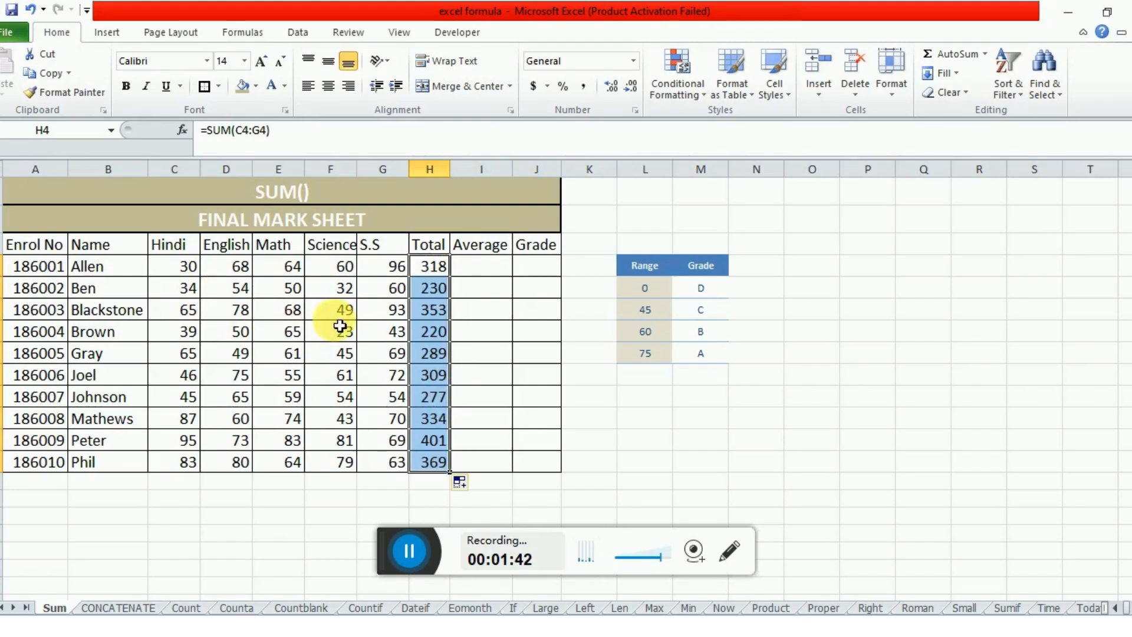
Examine the subject marks and the copied SUM formulas in the Total column
{"action": "left_click", "coordinate": [187, 293]}
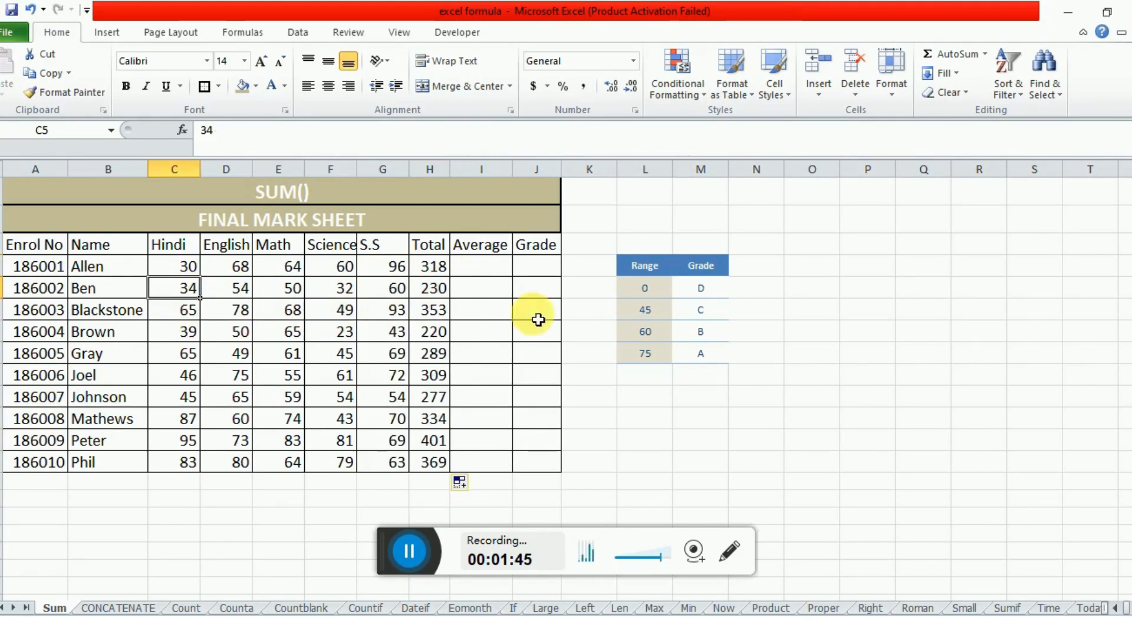
{"action": "left_click", "coordinate": [438, 305]}
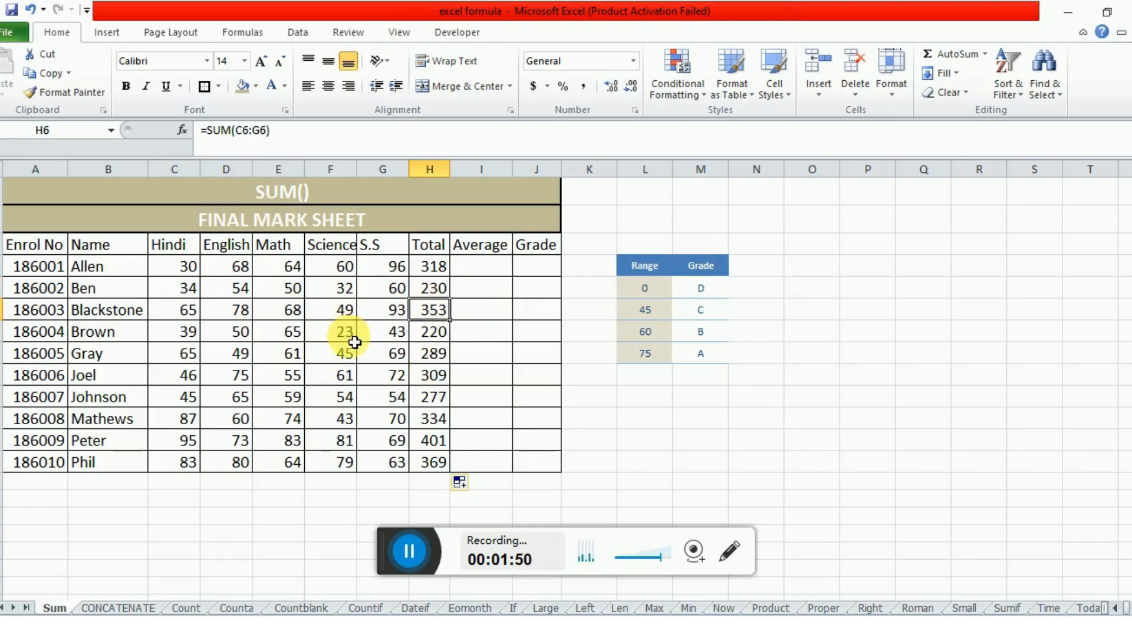
{"action": "left_click", "coordinate": [301, 283]}
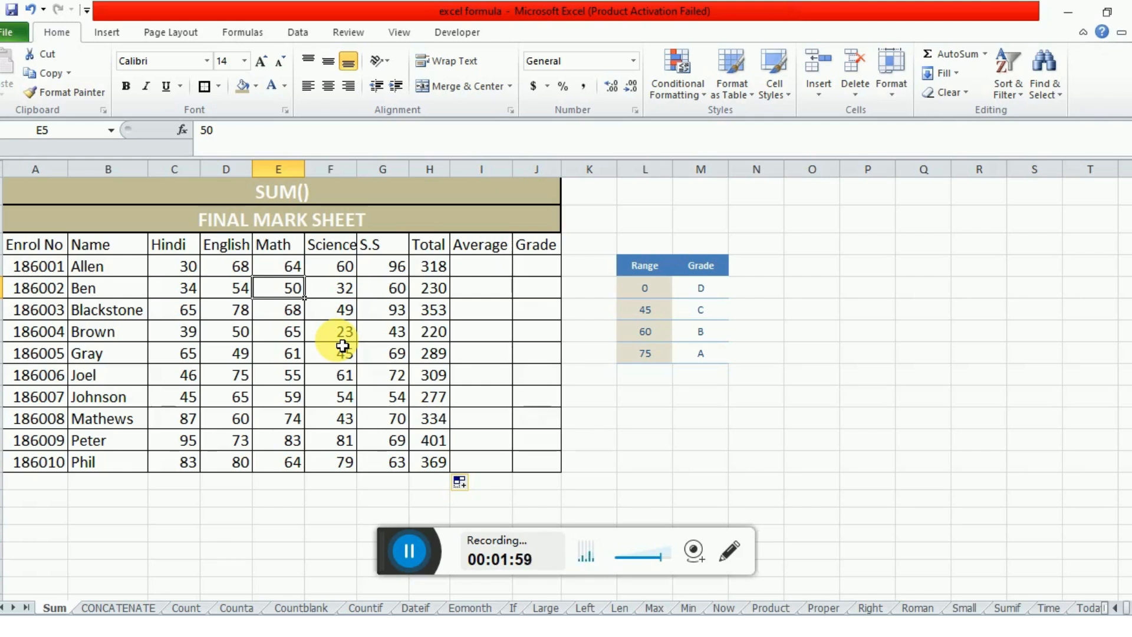
{"action": "key", "text": "Up"}
{"action": "key", "text": "Up"}
{"action": "key", "text": "Down"}
{"action": "key", "text": "Right"}
{"action": "key", "text": "Right"}
{"action": "key", "text": "Right"}
{"action": "key", "text": "Right"}
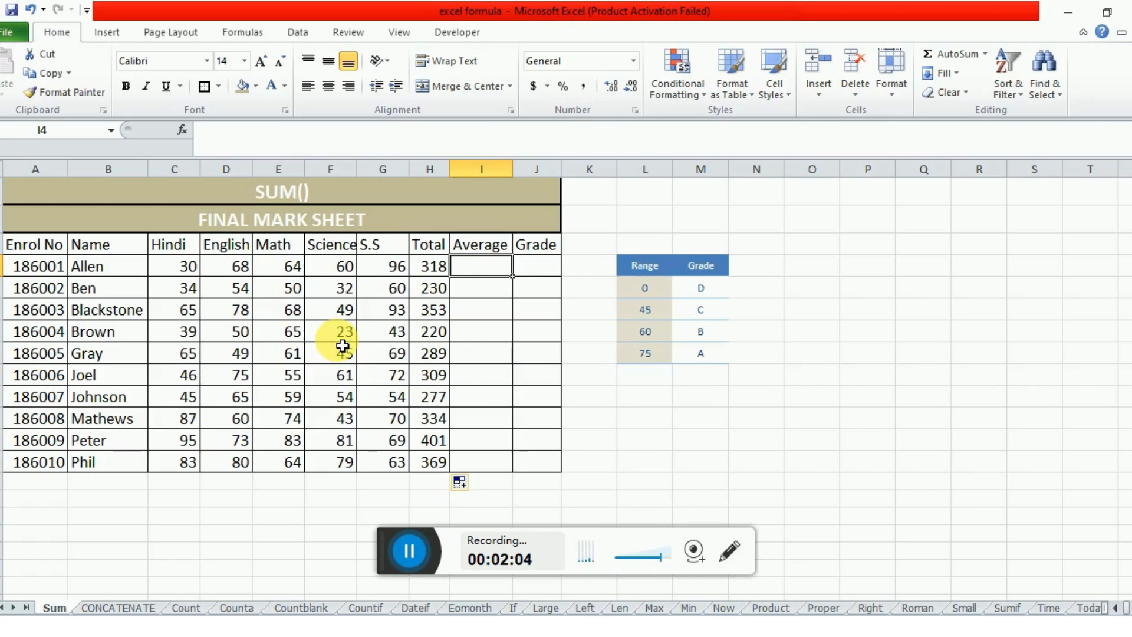
{"action": "key", "text": "Left"}
{"action": "key", "text": "Right"}
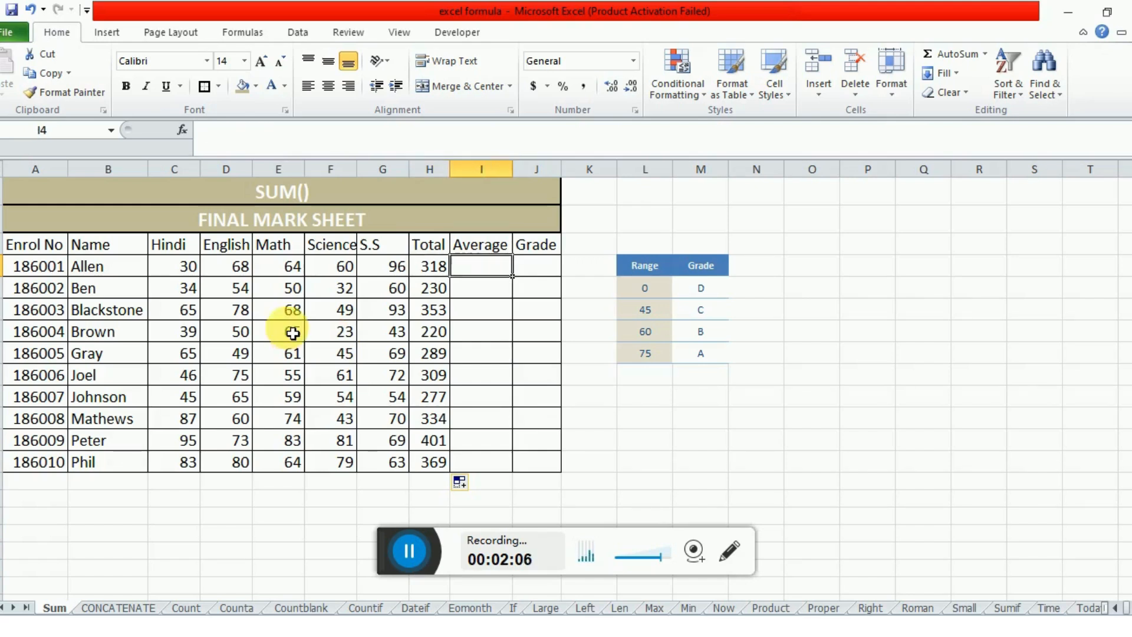
{"action": "left_click", "coordinate": [162, 274]}
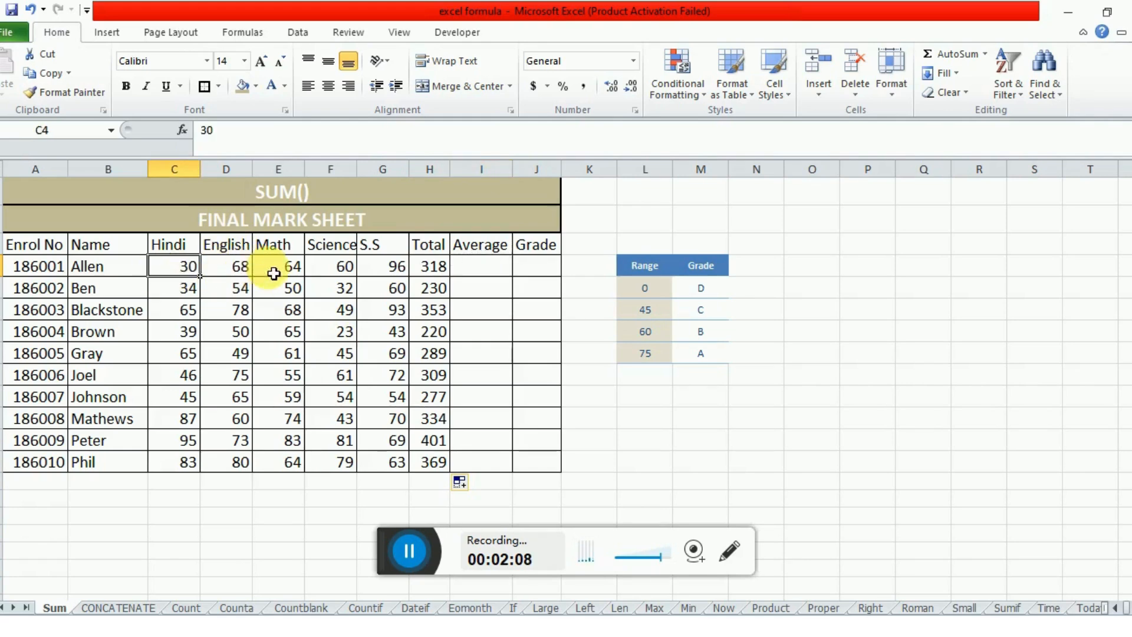
{"action": "left_click", "coordinate": [373, 270]}
Enter =AVERAGE(C4:G4) in I4 to average the first student's five subject marks
{"action": "left_click", "coordinate": [465, 265]}
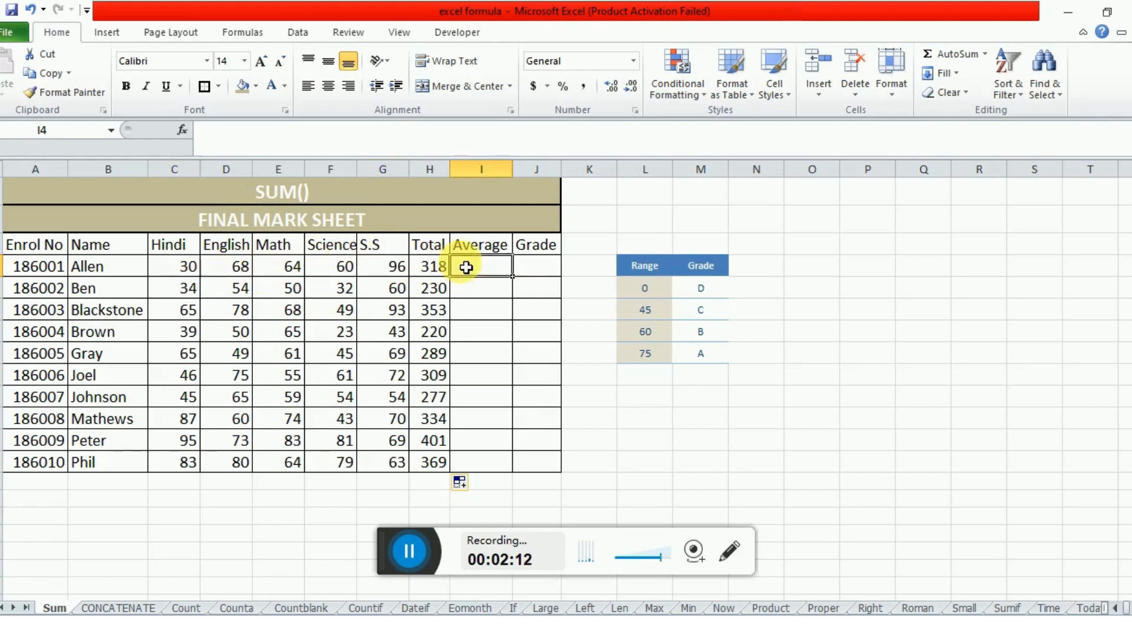
{"action": "type", "text": "=av"}
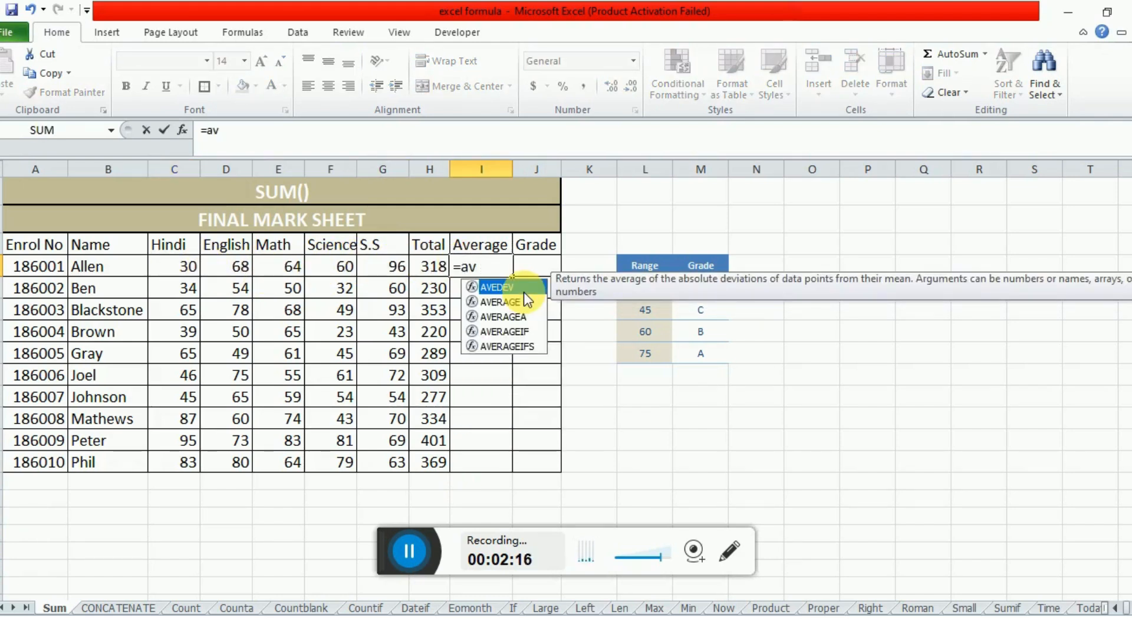
{"action": "left_click", "coordinate": [497, 302]}
{"action": "double_click", "coordinate": [497, 302]}
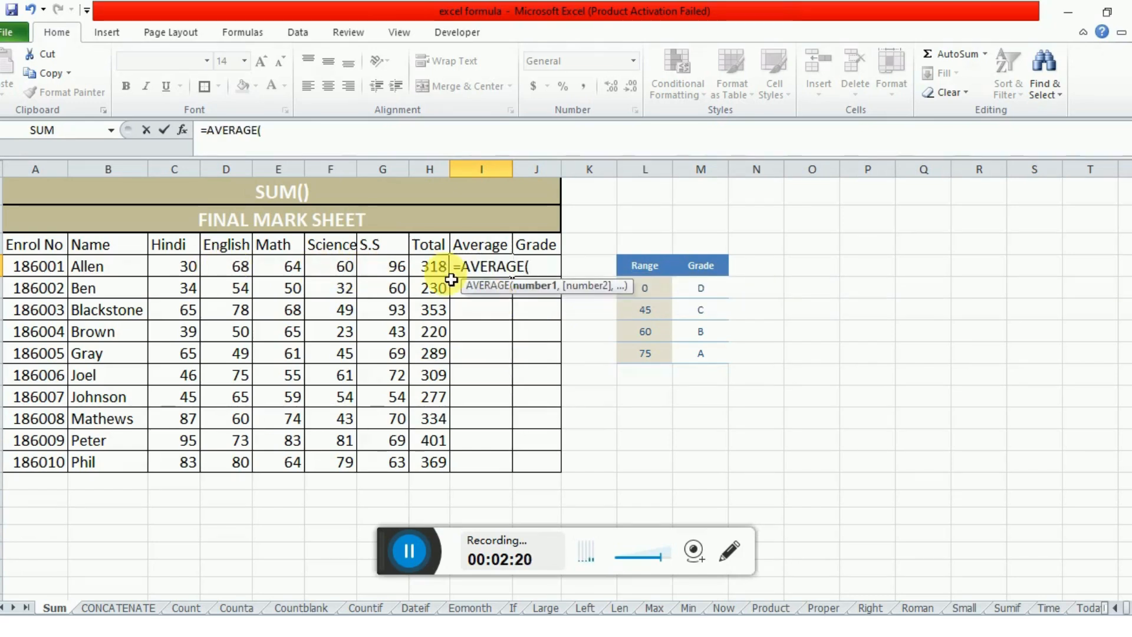
{"action": "left_click_drag", "start_coordinate": [187, 270], "coordinate": [381, 267]}
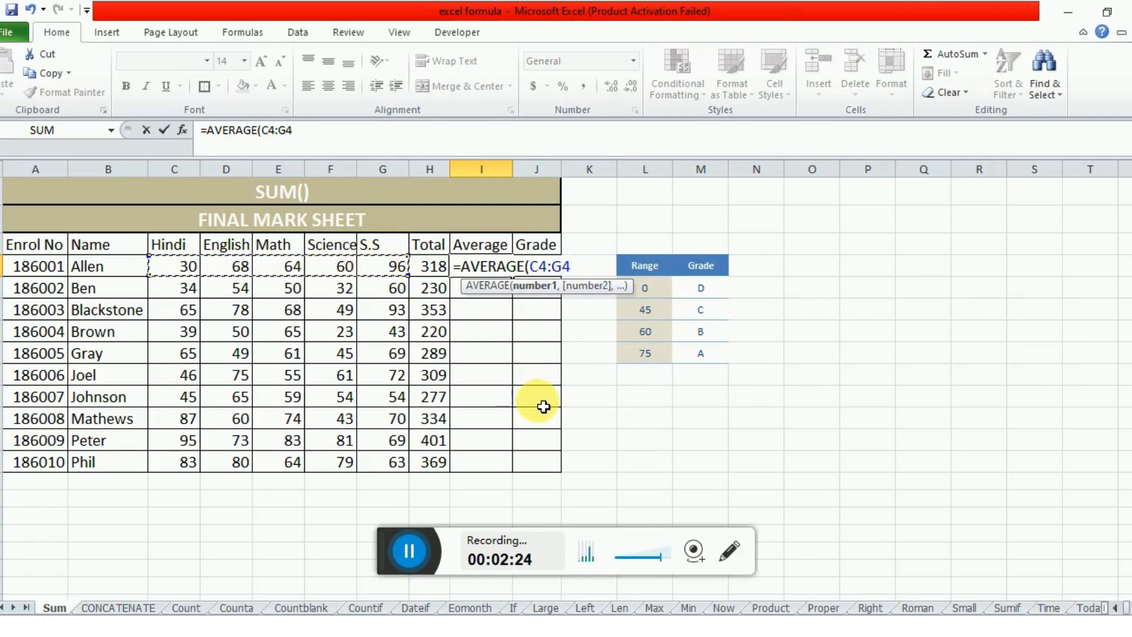
{"action": "type", "text": ")"}
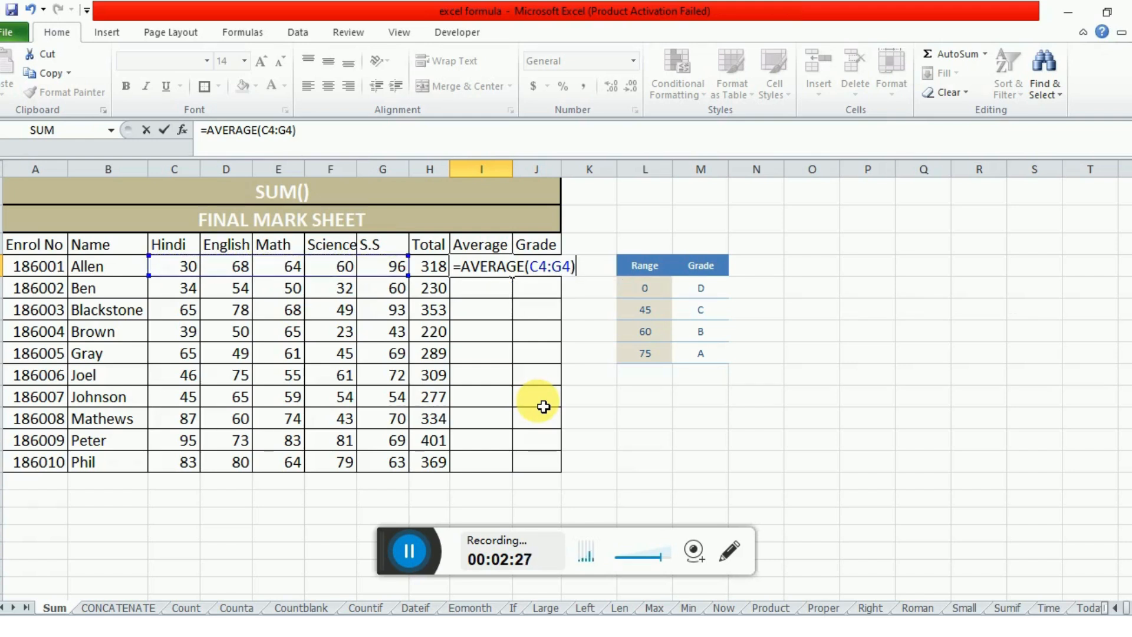
{"action": "key", "text": "Return"}
Fill the AVERAGE formula from I4 down to I13 for all students
{"action": "key", "text": "Up"}
{"action": "key", "text": "Left"}
{"action": "key", "text": "ctrl+Down"}
{"action": "key", "text": "Right"}
{"action": "key", "text": "ctrl+shift+Up"}
{"action": "key", "text": "ctrl+d"}
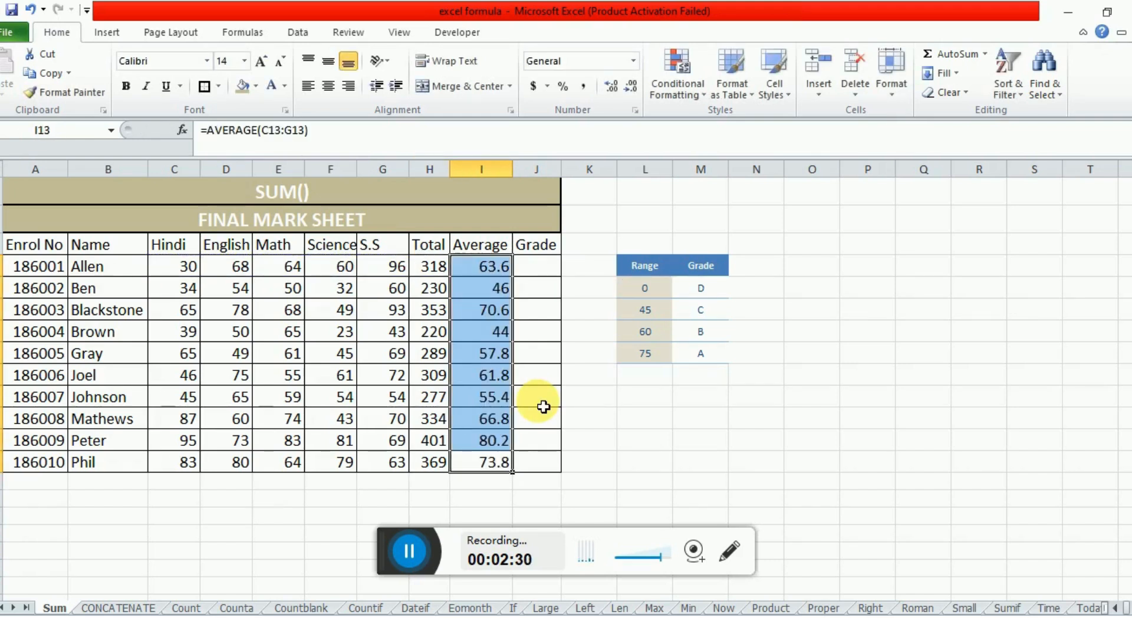
{"action": "key", "text": "ctrl+Up"}
{"action": "key", "text": "Down"}
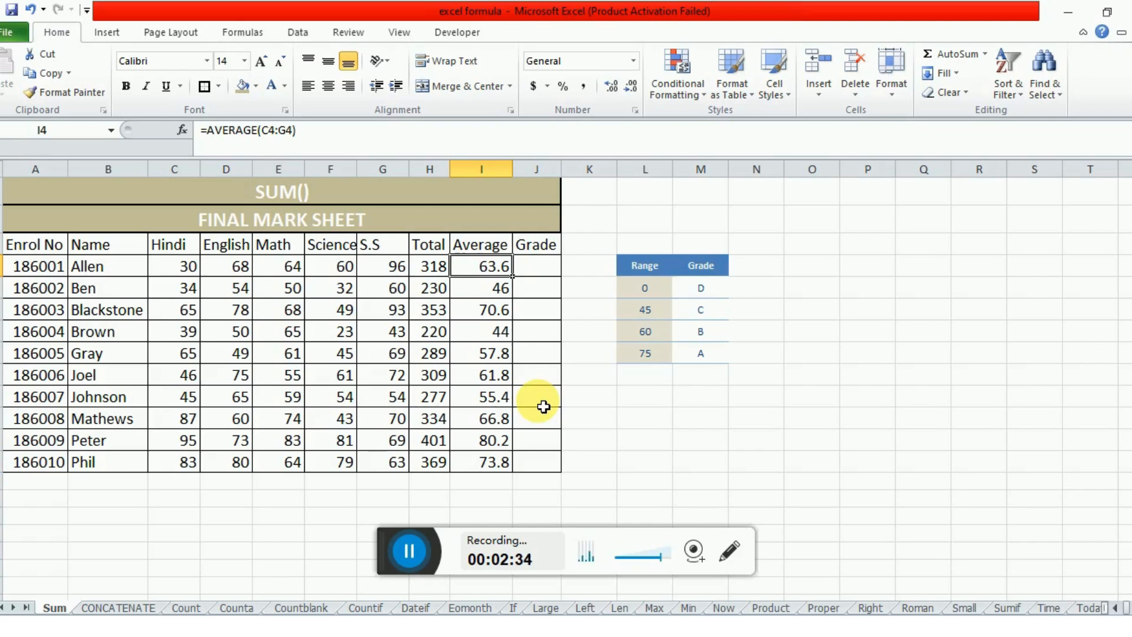
Review the first student's marks across row 4 and the averages down column I
{"action": "key", "text": "Left"}
{"action": "key", "text": "Left"}
{"action": "key", "text": "Left"}
{"action": "key", "text": "Left"}
{"action": "key", "text": "Left"}
{"action": "key", "text": "Right"}
{"action": "key", "text": "Right"}
{"action": "key", "text": "Right"}
{"action": "key", "text": "Right"}
{"action": "key", "text": "Right"}
{"action": "key", "text": "Down"}
{"action": "key", "text": "Down"}
{"action": "key", "text": "Down"}
{"action": "key", "text": "Down"}
{"action": "key", "text": "ctrl+Up"}
{"action": "key", "text": "Down"}
{"action": "key", "text": "Up"}
{"action": "key", "text": "Down"}
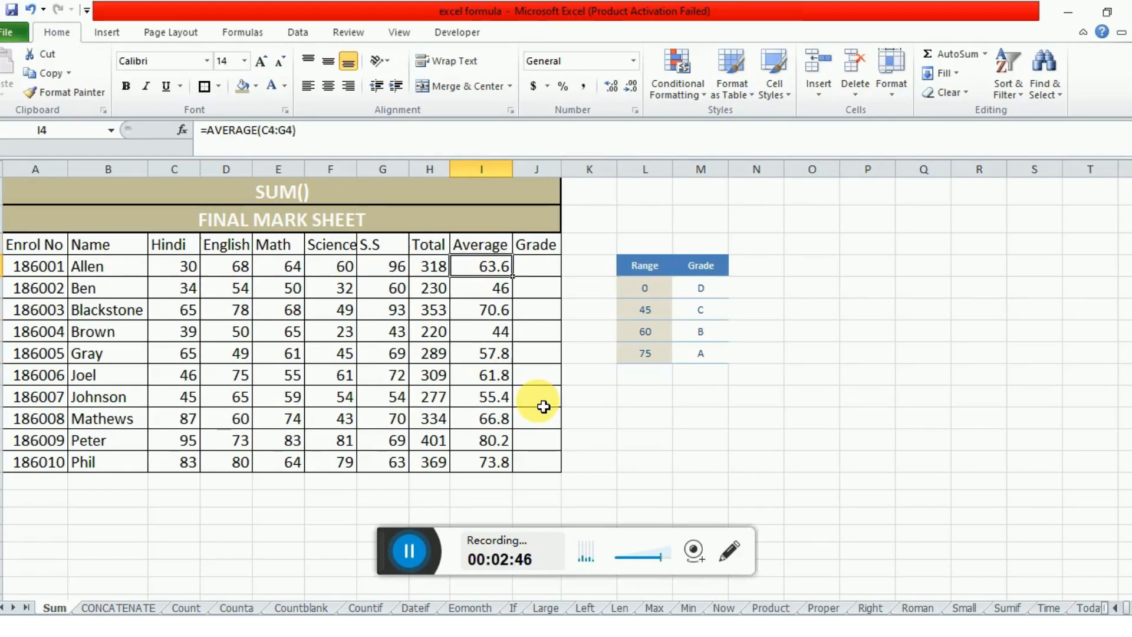
Examine the Range and Grade lookup table starting at L4 beside the mark sheet
{"action": "key", "text": "Right"}
{"action": "key", "text": "Up"}
{"action": "key", "text": "Down"}
{"action": "key", "text": "Right"}
{"action": "key", "text": "Right"}
{"action": "key", "text": "Right"}
{"action": "key", "text": "Left"}
{"action": "key", "text": "shift+Down"}
{"action": "key", "text": "shift+Down"}
{"action": "key", "text": "shift+Down"}
{"action": "key", "text": "shift+Down"}
{"action": "key", "text": "shift+Right"}
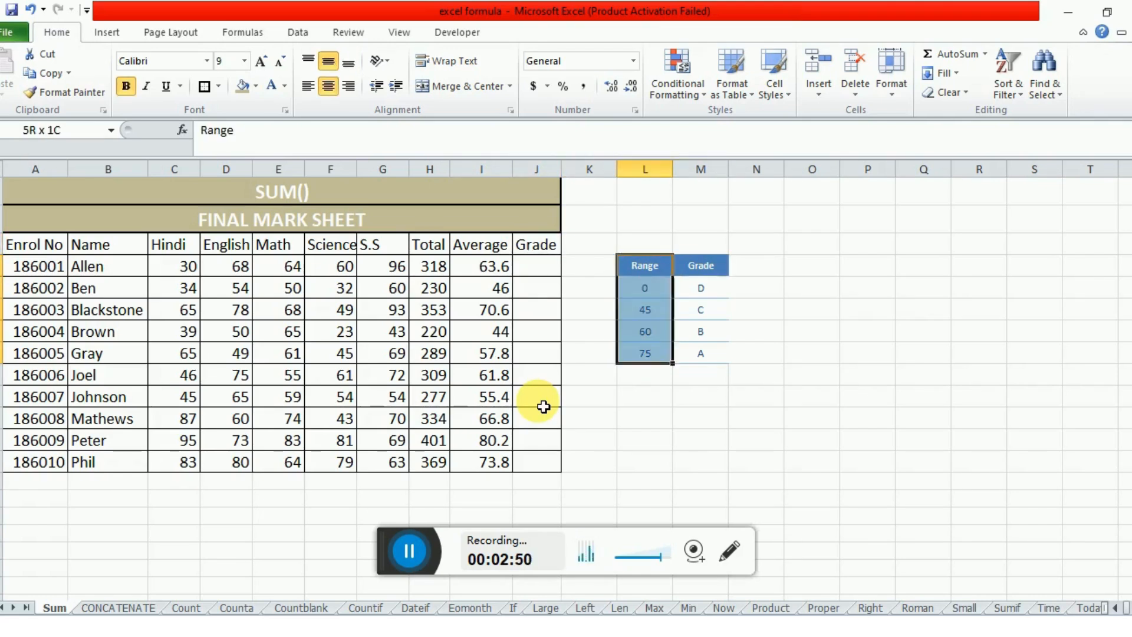
{"action": "key", "text": "Down"}
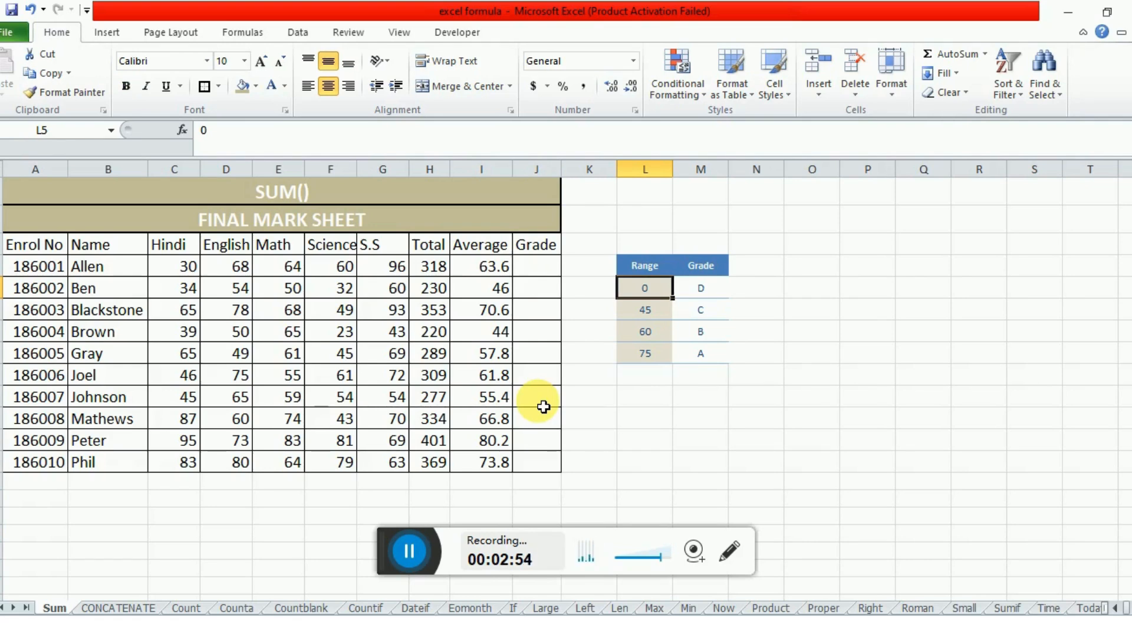
Go through each range value and its matching grade in L5:M8
{"action": "key", "text": "Right"}
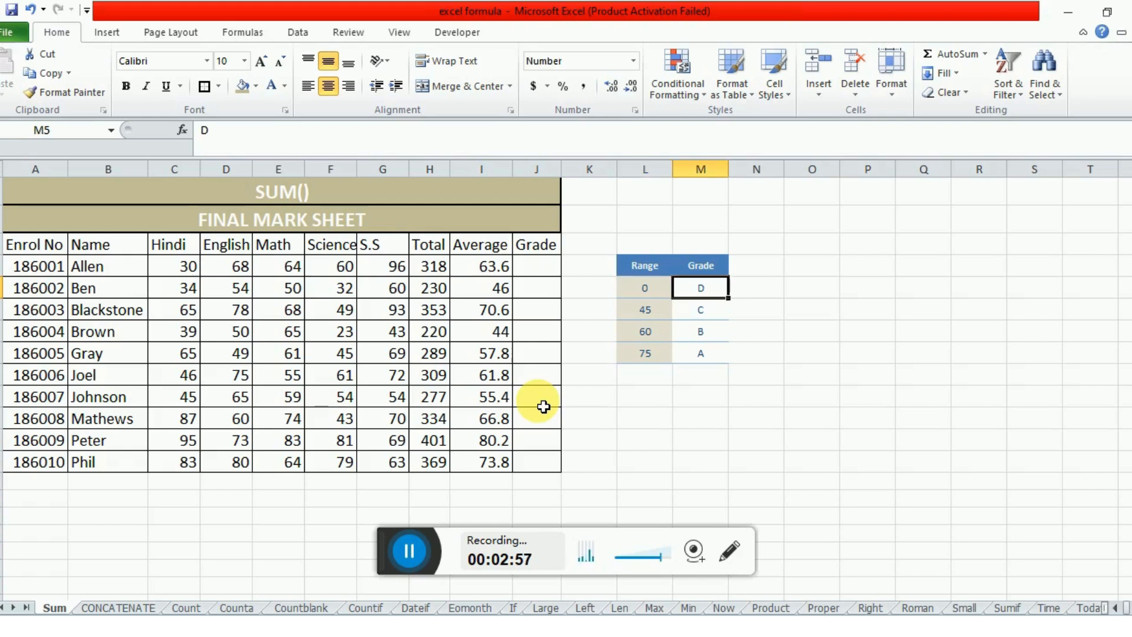
{"action": "key", "text": "Down"}
{"action": "key", "text": "Left"}
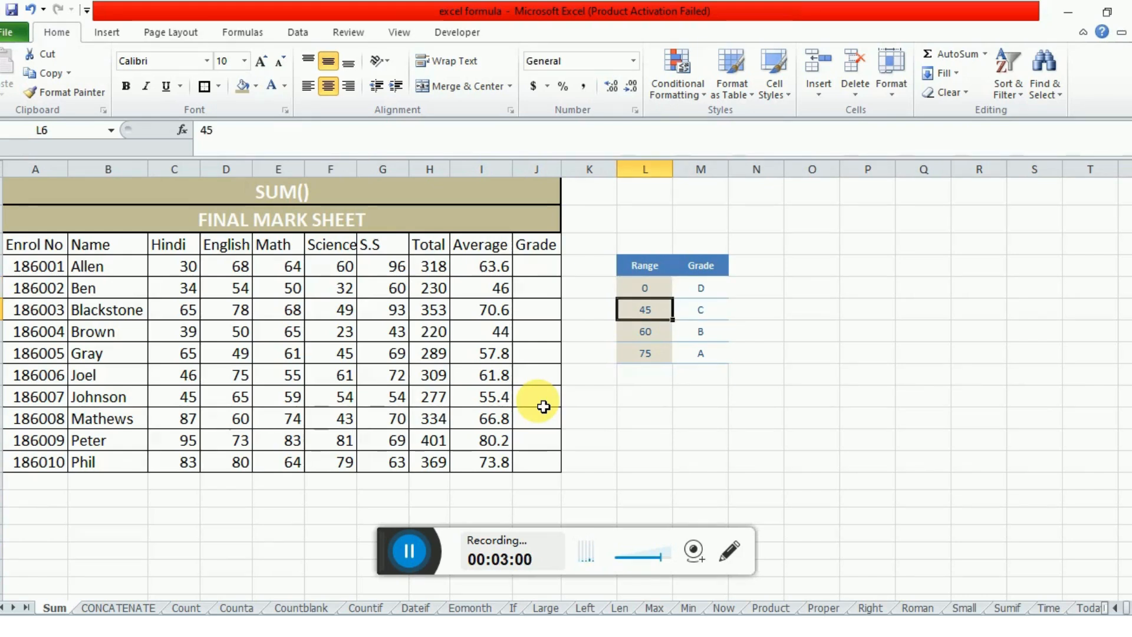
{"action": "key", "text": "Right"}
{"action": "key", "text": "Left"}
{"action": "key", "text": "Right"}
{"action": "key", "text": "Left"}
{"action": "key", "text": "Down"}
{"action": "key", "text": "Right"}
{"action": "key", "text": "Left"}
{"action": "key", "text": "Down"}
{"action": "key", "text": "Right"}
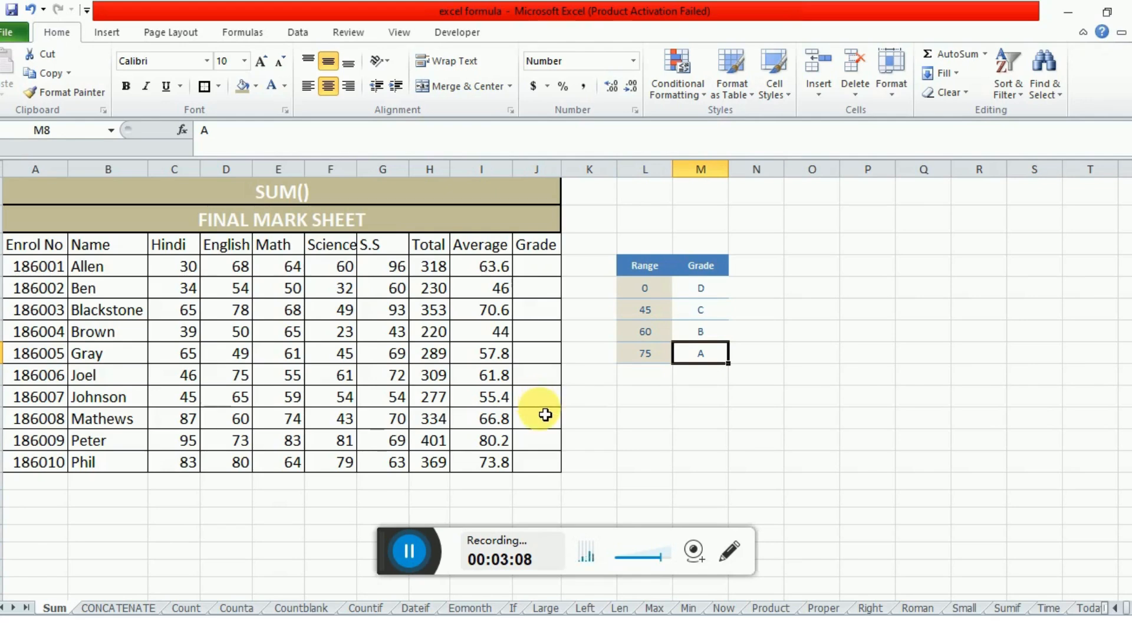
Enter =VLOOKUP(I4,$L$5:$M$8,2,1) in J4 to look up the first student's grade from the average
{"action": "left_click", "coordinate": [540, 273]}
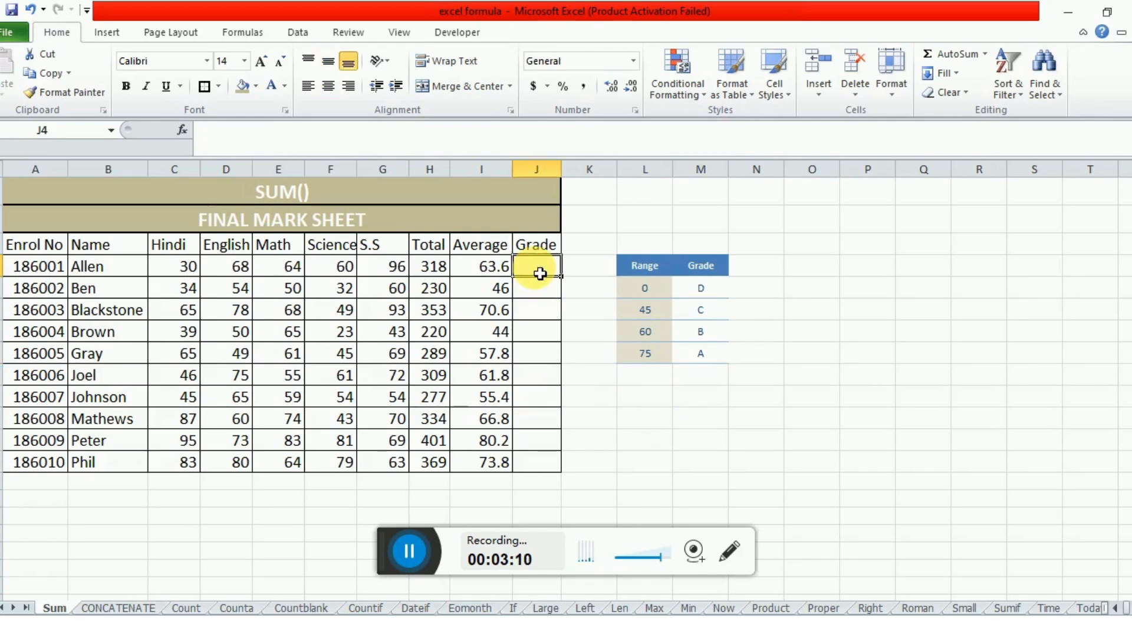
{"action": "type", "text": "=vlo"}
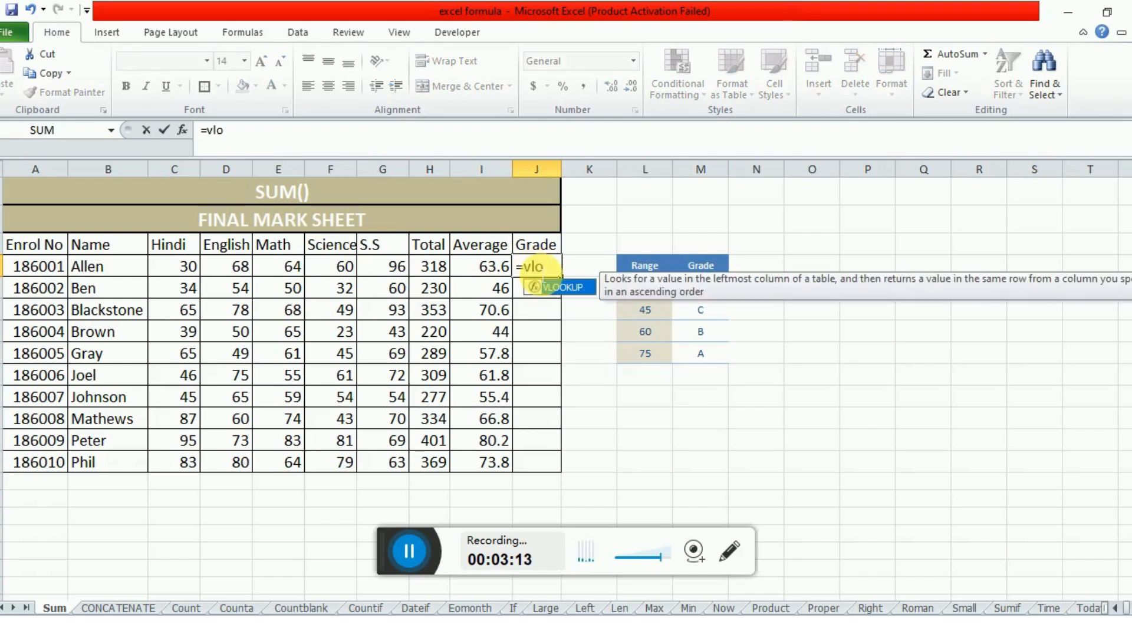
{"action": "key", "text": "Tab"}
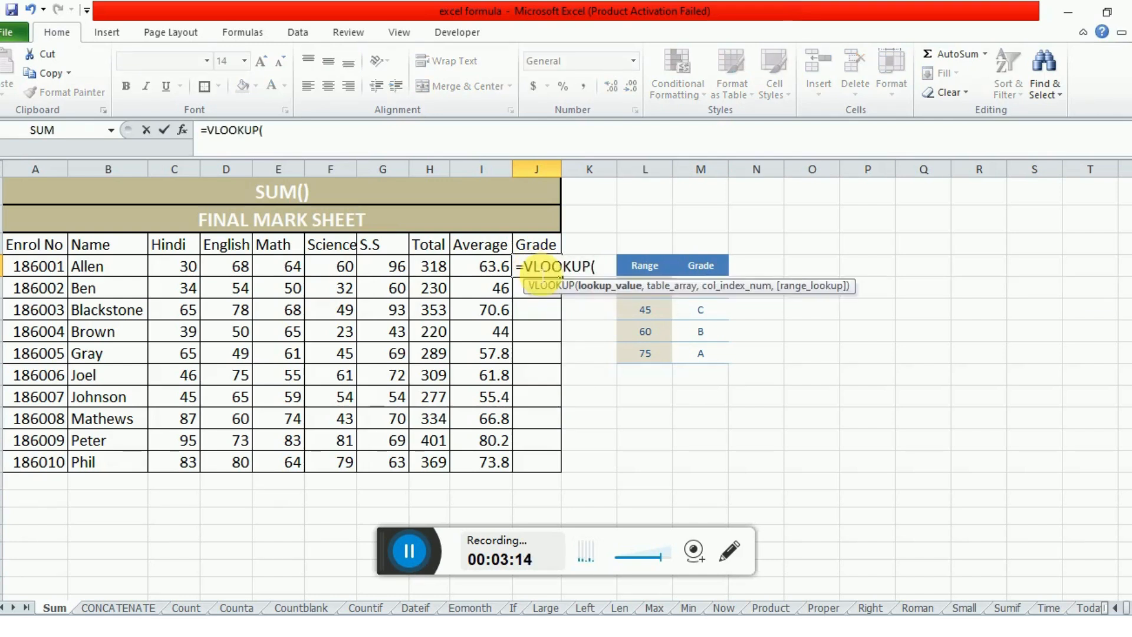
{"action": "left_click", "coordinate": [501, 272]}
{"action": "type", "text": ","}
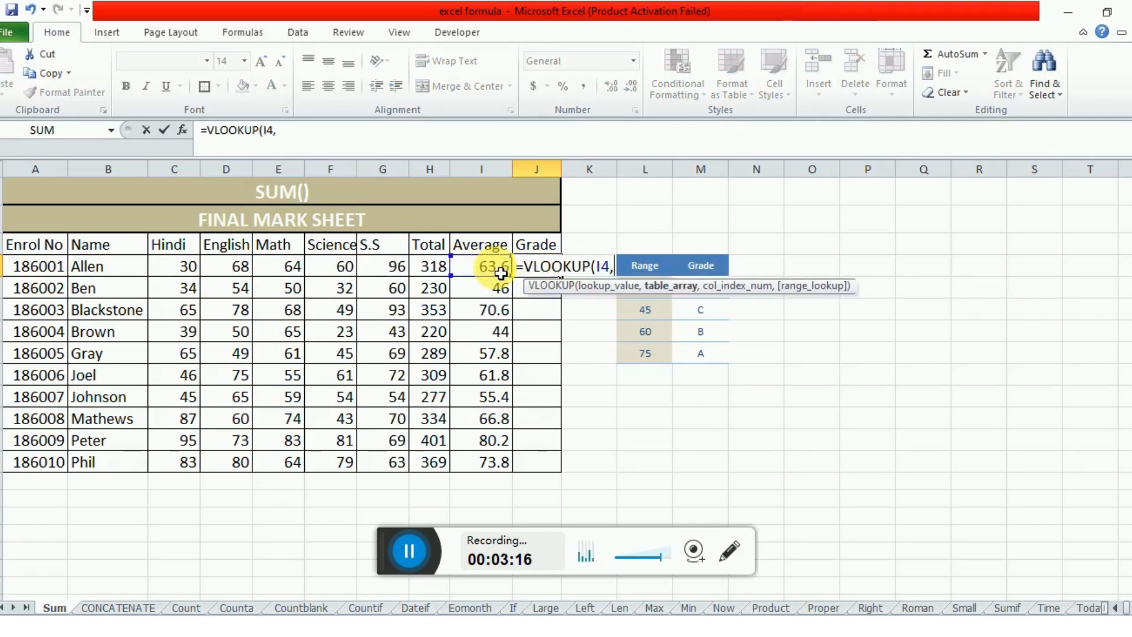
{"action": "left_click", "coordinate": [649, 309]}
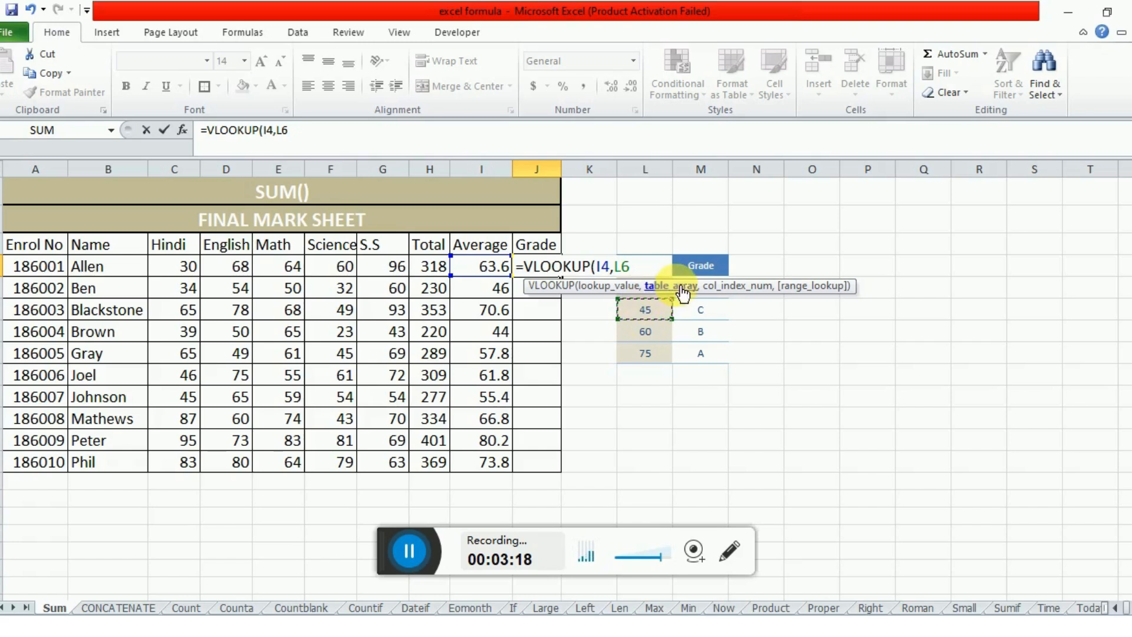
{"action": "key", "text": "Up"}
{"action": "left_click_drag", "start_coordinate": [685, 309], "coordinate": [770, 391]}
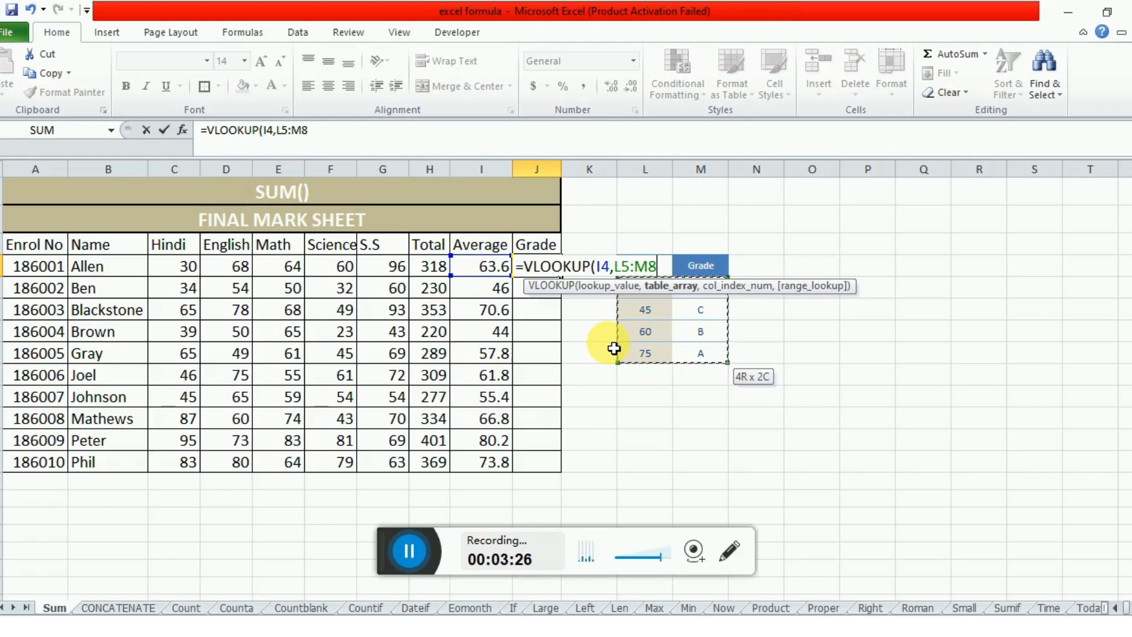
{"action": "key", "text": "F4"}
{"action": "type", "text": ",2,"}
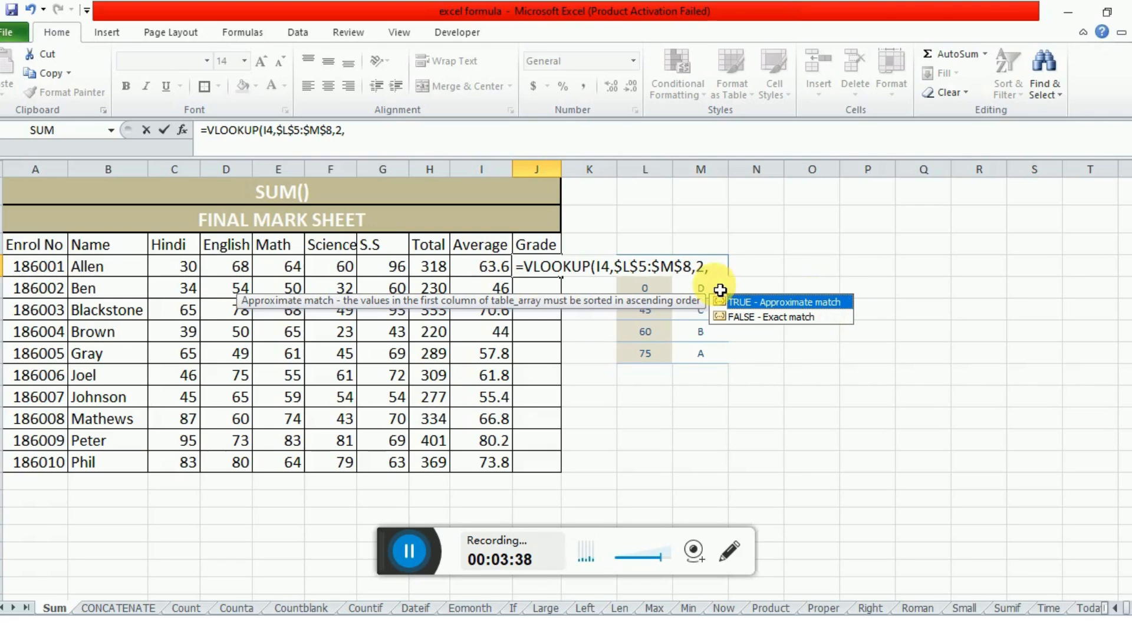
{"action": "type", "text": "1"}
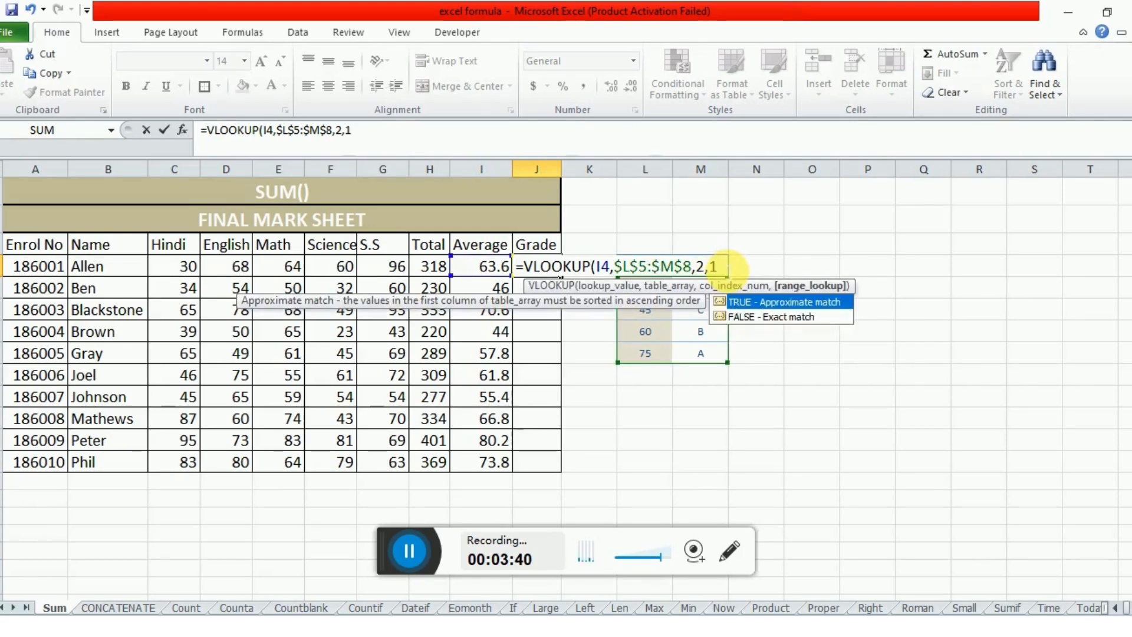
{"action": "key", "text": "Return"}
Fill the VLOOKUP formula from J4 down to J13 for all students
{"action": "key", "text": "Up"}
{"action": "key", "text": "Left"}
{"action": "key", "text": "ctrl+Down"}
{"action": "key", "text": "Right"}
{"action": "key", "text": "ctrl+shift+Up"}
{"action": "key", "text": "ctrl+d"}
{"action": "key", "text": "ctrl+Up"}
{"action": "key", "text": "Down"}
{"action": "key", "text": "Left"}
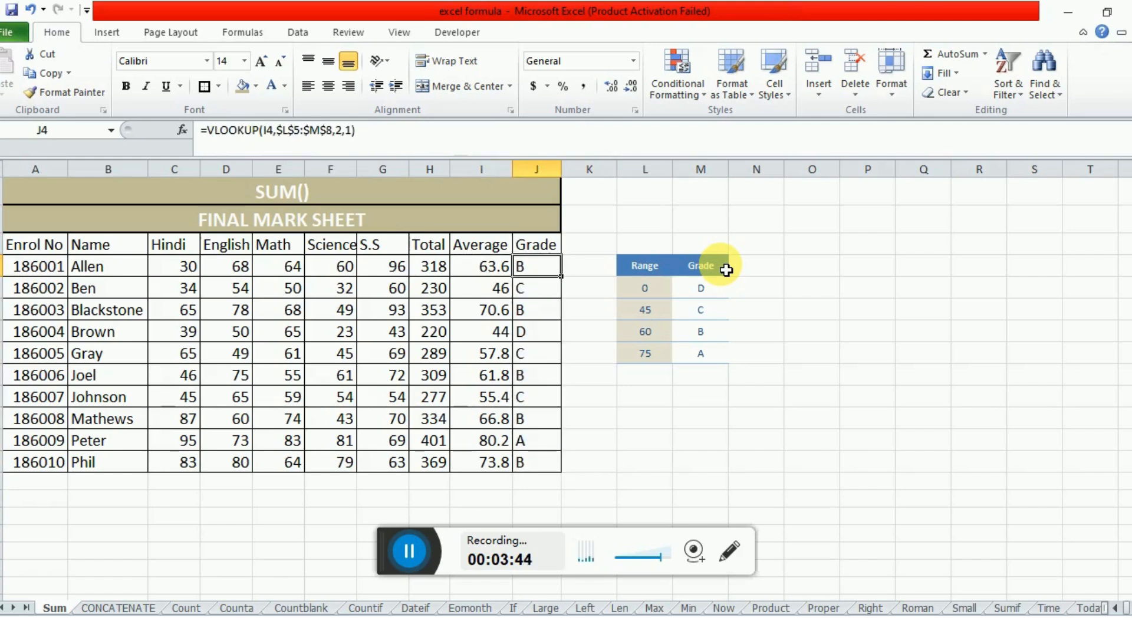
Compare several students' averages and grades in columns I and J with the thresholds in the Range and Grade table
{"action": "left_click", "coordinate": [658, 336]}
{"action": "left_click", "coordinate": [545, 270]}
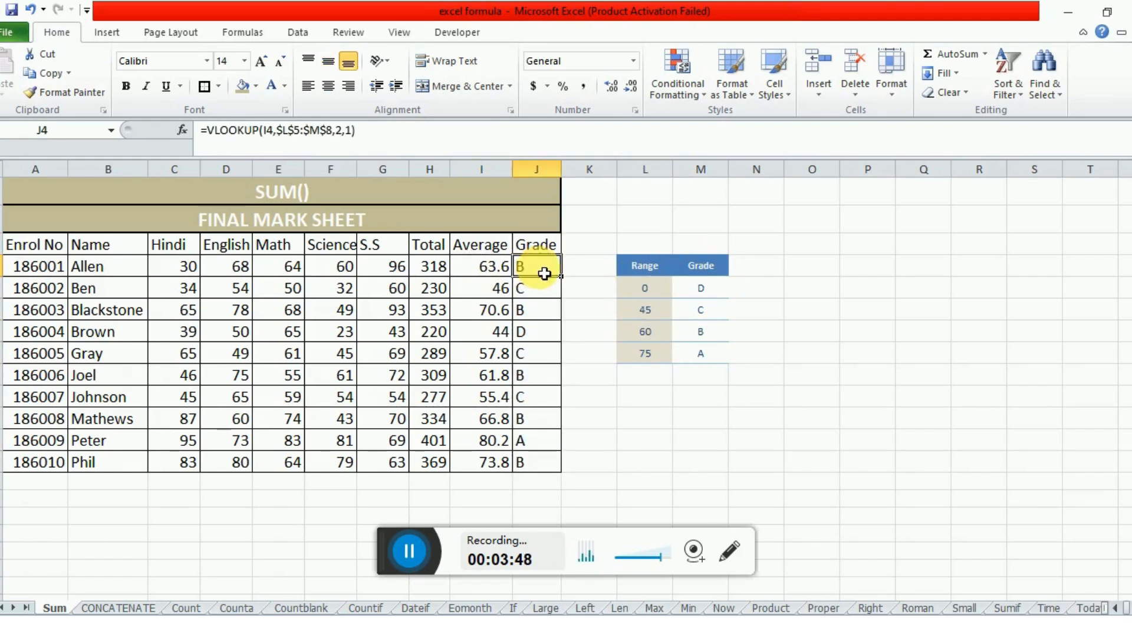
{"action": "left_click", "coordinate": [534, 290]}
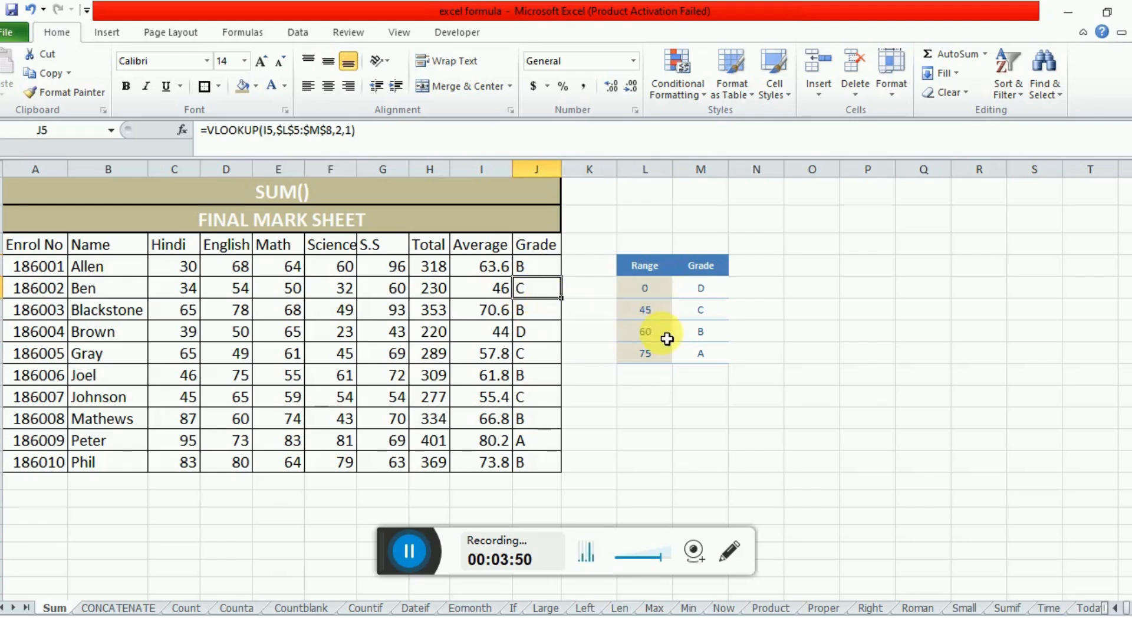
{"action": "left_click", "coordinate": [661, 310]}
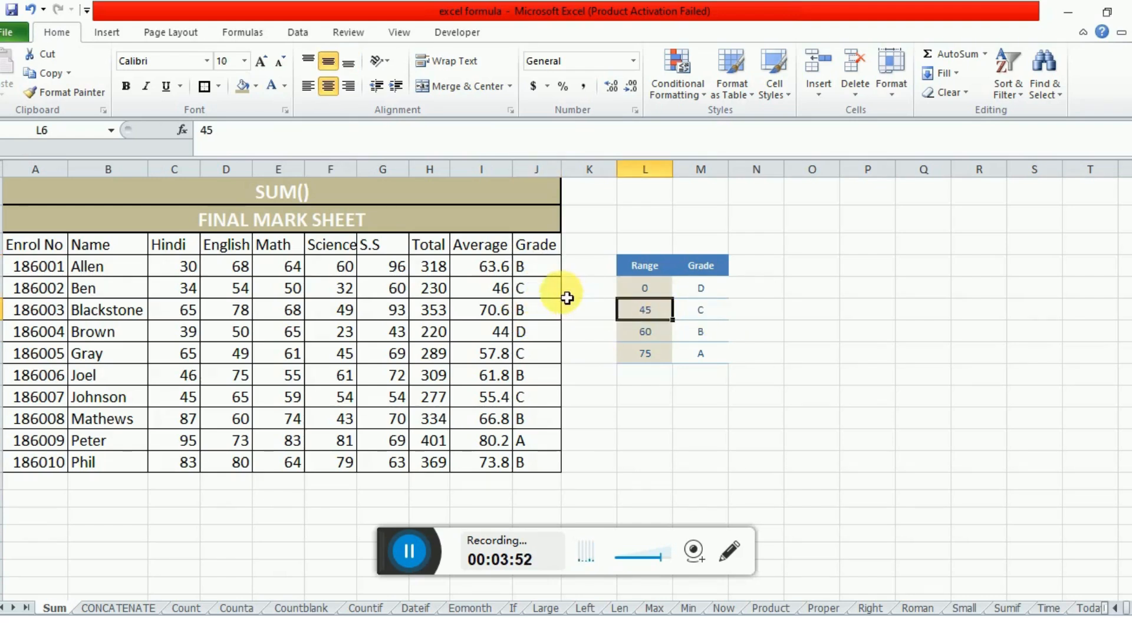
{"action": "left_click", "coordinate": [540, 290]}
{"action": "left_click", "coordinate": [645, 357]}
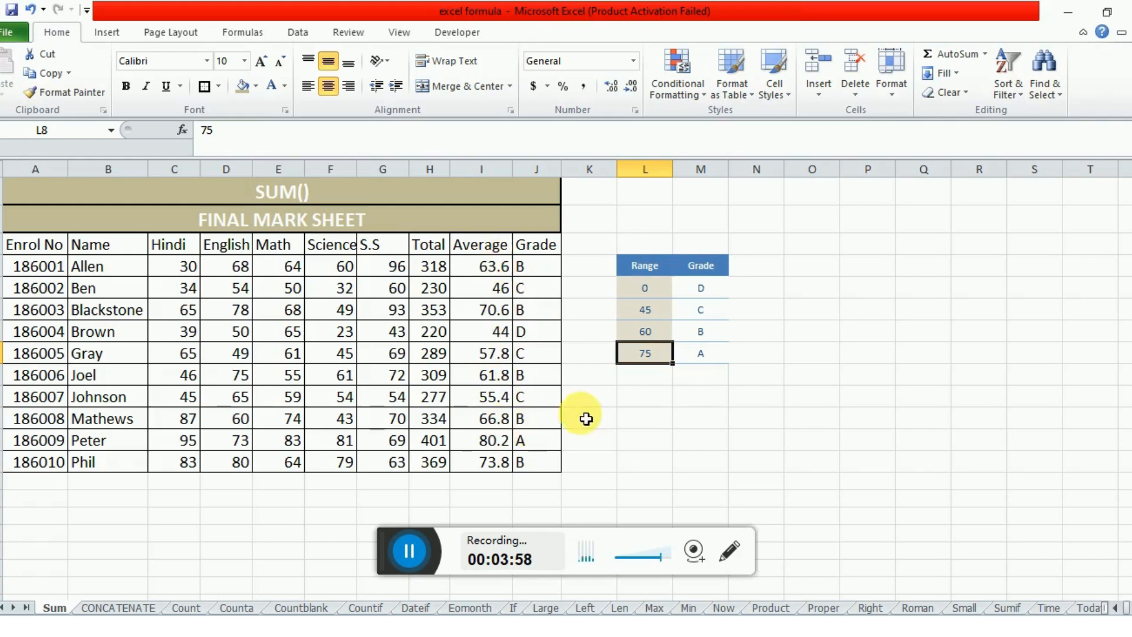
{"action": "left_click", "coordinate": [495, 444]}
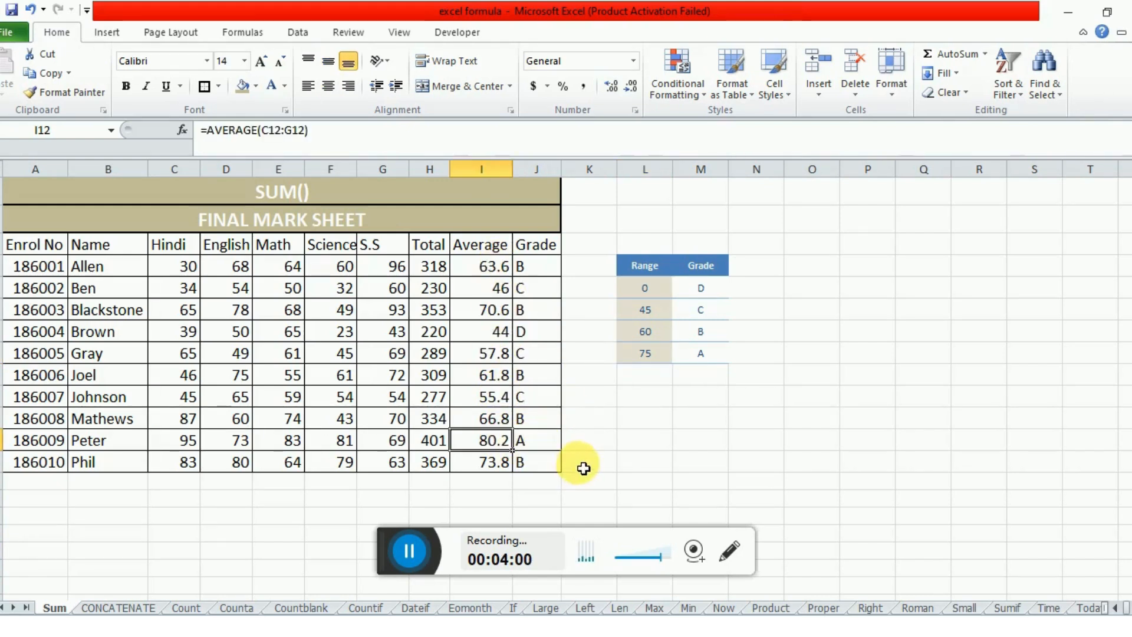
{"action": "left_click", "coordinate": [546, 448]}
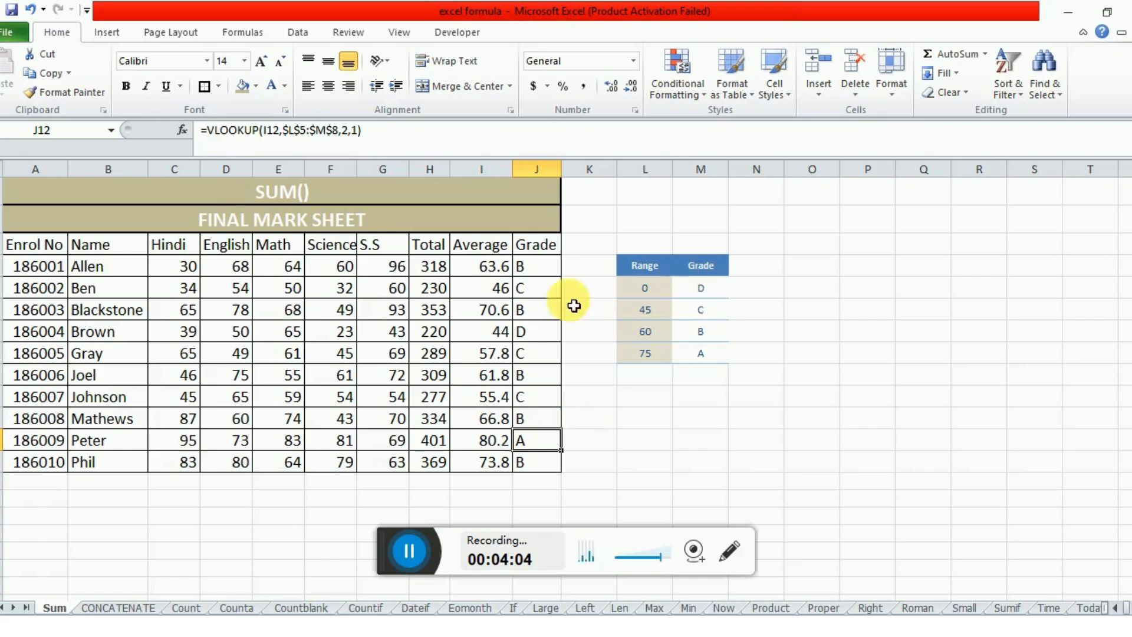
{"action": "left_click", "coordinate": [490, 336]}
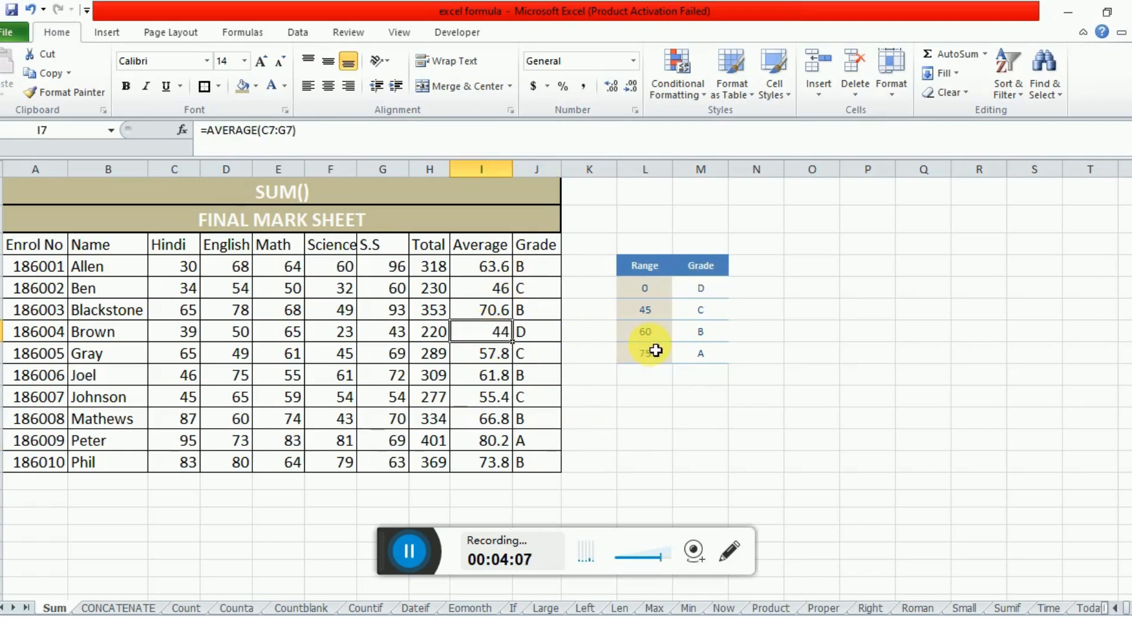
{"action": "left_click", "coordinate": [652, 316]}
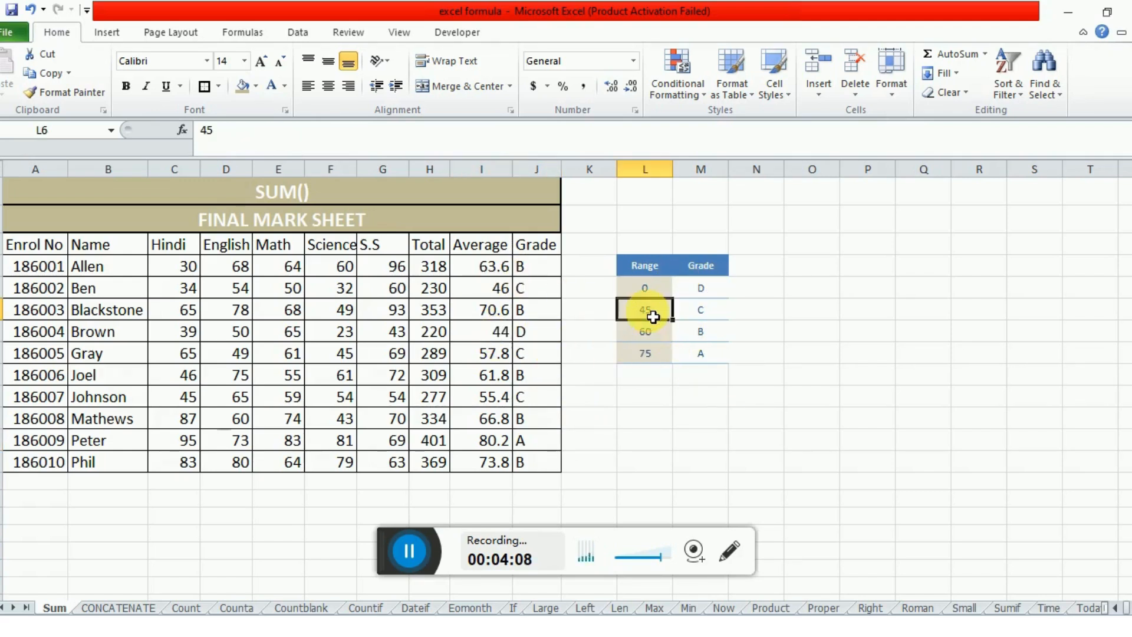
{"action": "left_click", "coordinate": [499, 335]}
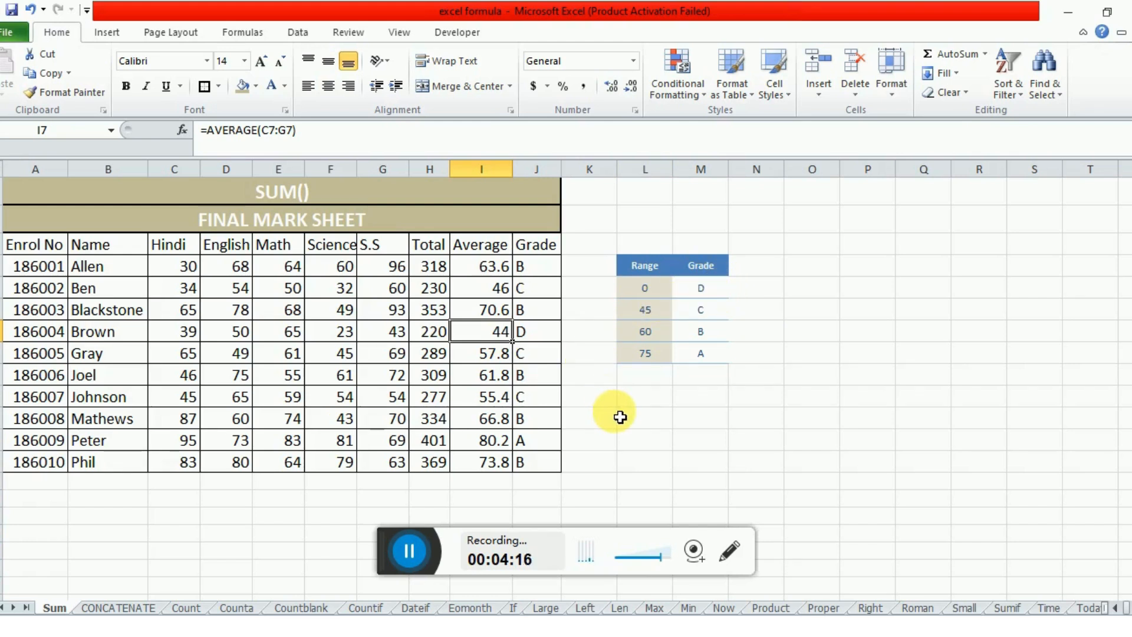
Review the Total, Average and Grade columns and the first student's formulas in row 4
{"action": "left_click", "coordinate": [436, 245]}
{"action": "left_click", "coordinate": [487, 244]}
{"action": "left_click", "coordinate": [545, 257]}
{"action": "left_click", "coordinate": [431, 248]}
{"action": "left_click", "coordinate": [435, 282]}
{"action": "left_click", "coordinate": [436, 262]}
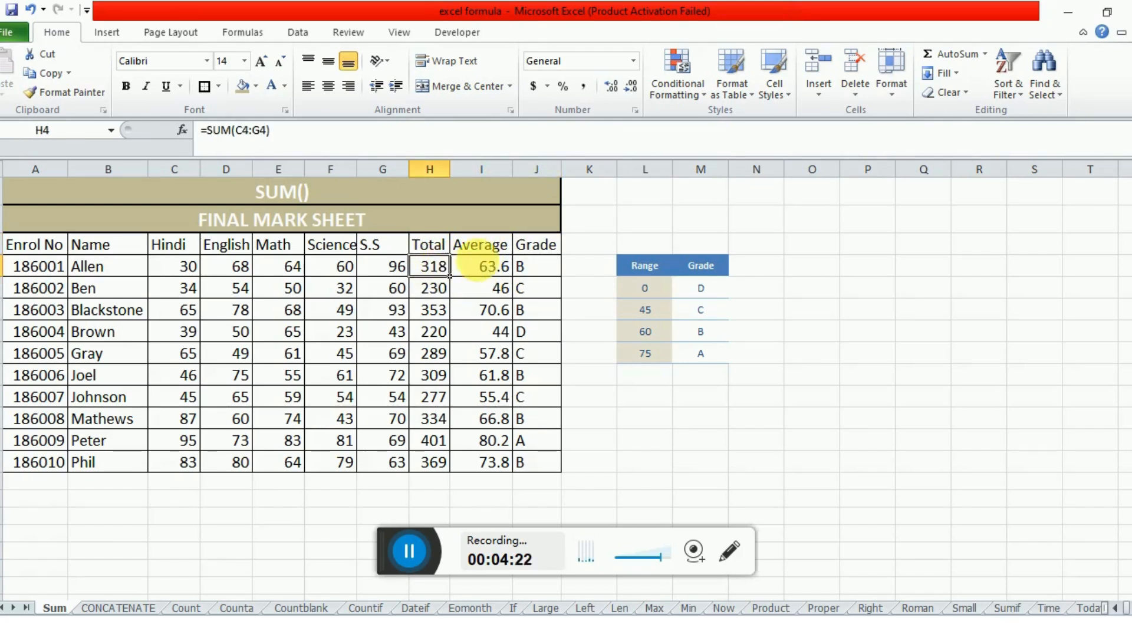
{"action": "left_click", "coordinate": [486, 266]}
{"action": "left_click", "coordinate": [547, 245]}
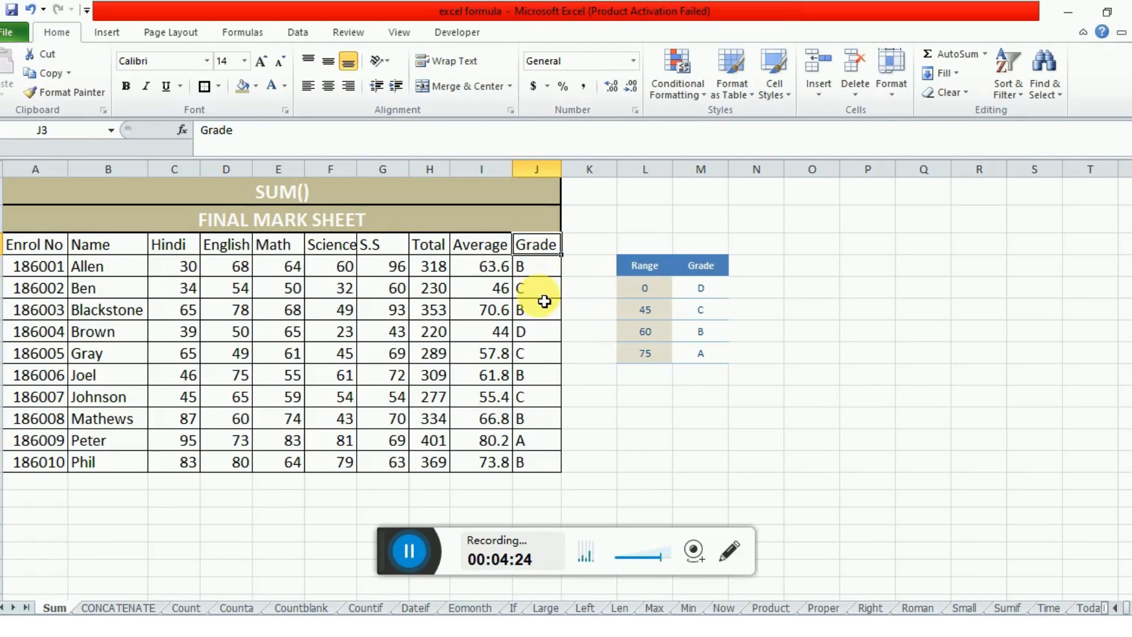
{"action": "left_click", "coordinate": [550, 266]}
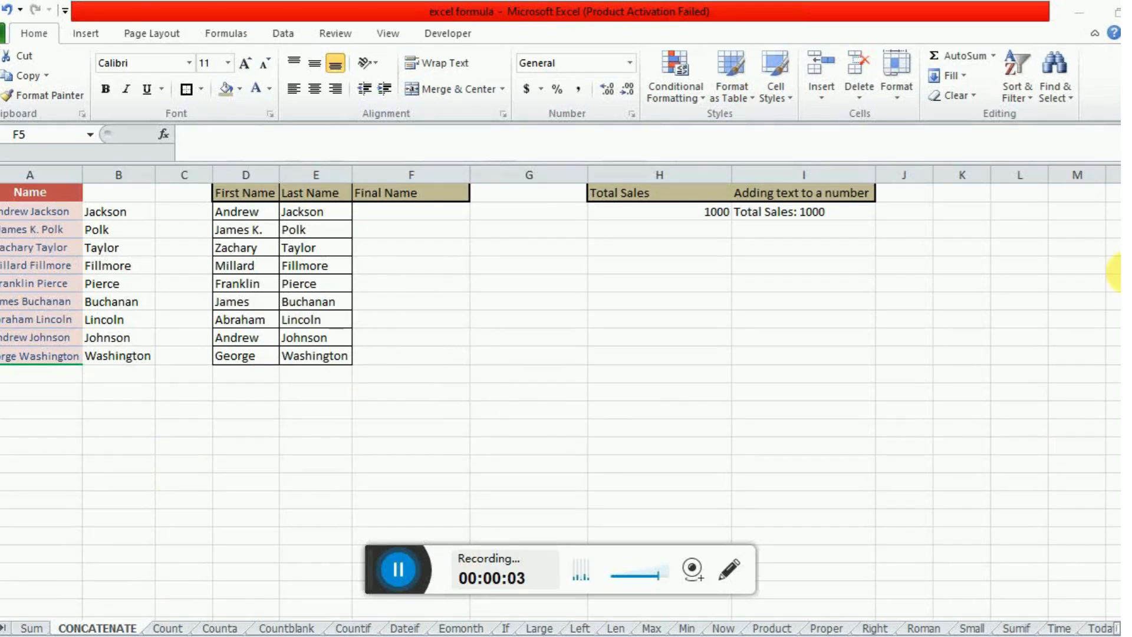
On the CONCATENATE sheet, enter =CONCATENATE(D2,E2) in F2 to join the first and last name
{"action": "left_click", "coordinate": [424, 217]}
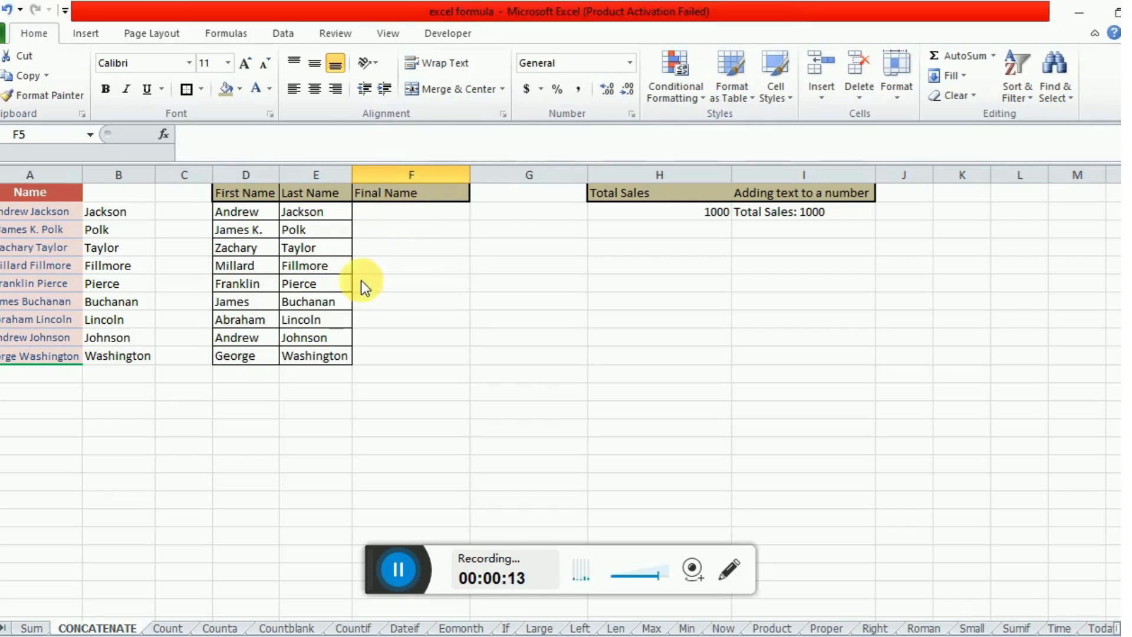
{"action": "left_click", "coordinate": [419, 216]}
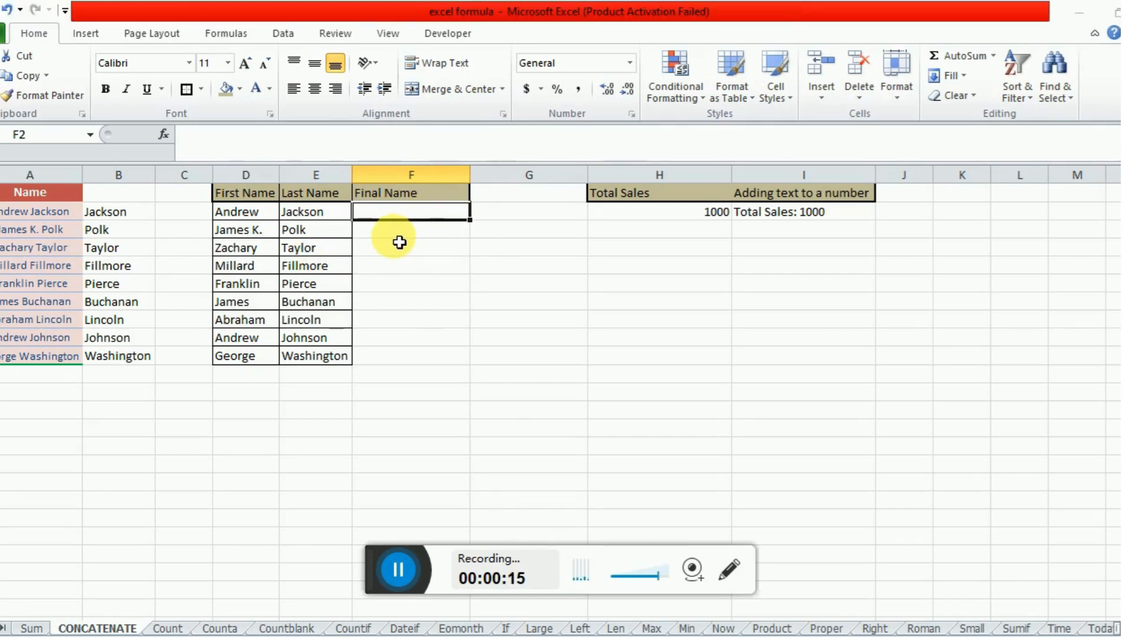
{"action": "type", "text": "="}
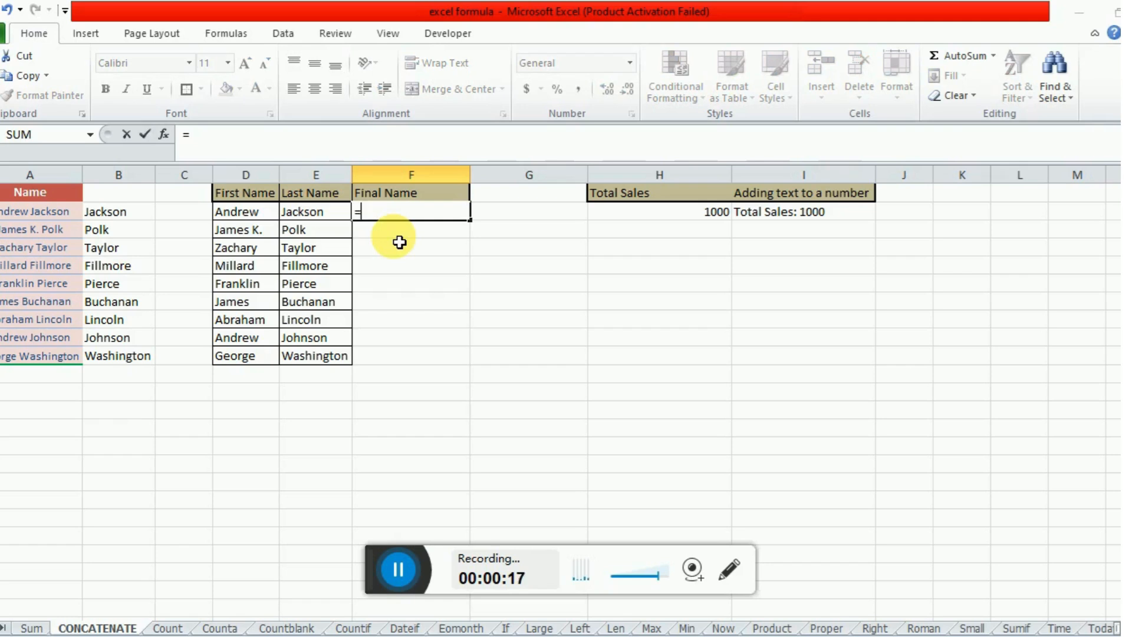
{"action": "type", "text": "con"}
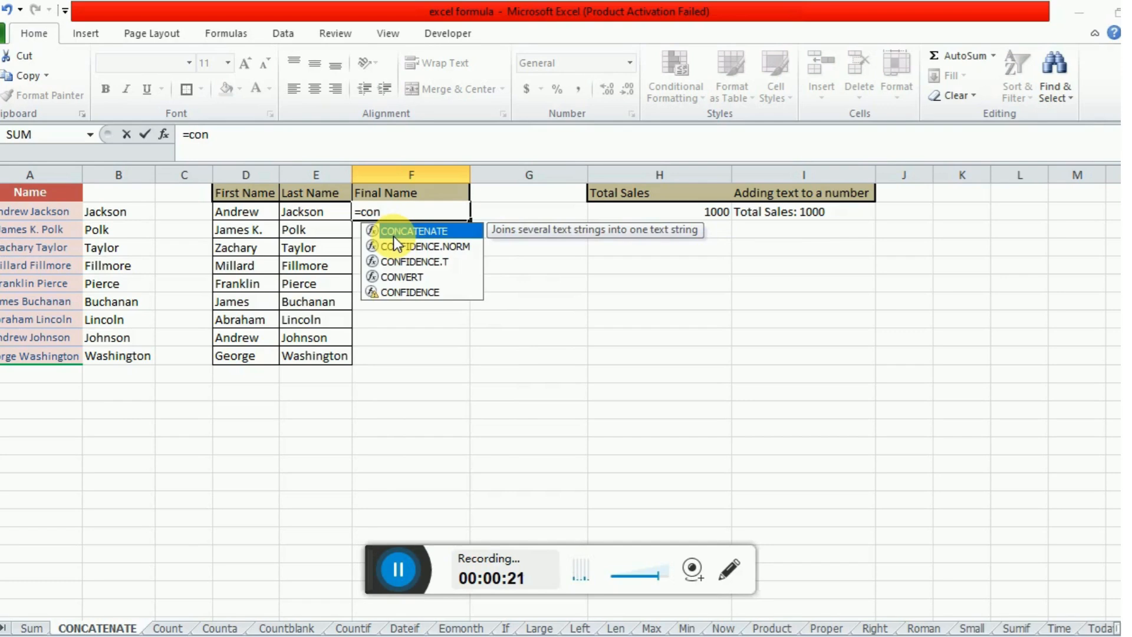
{"action": "double_click", "coordinate": [394, 233]}
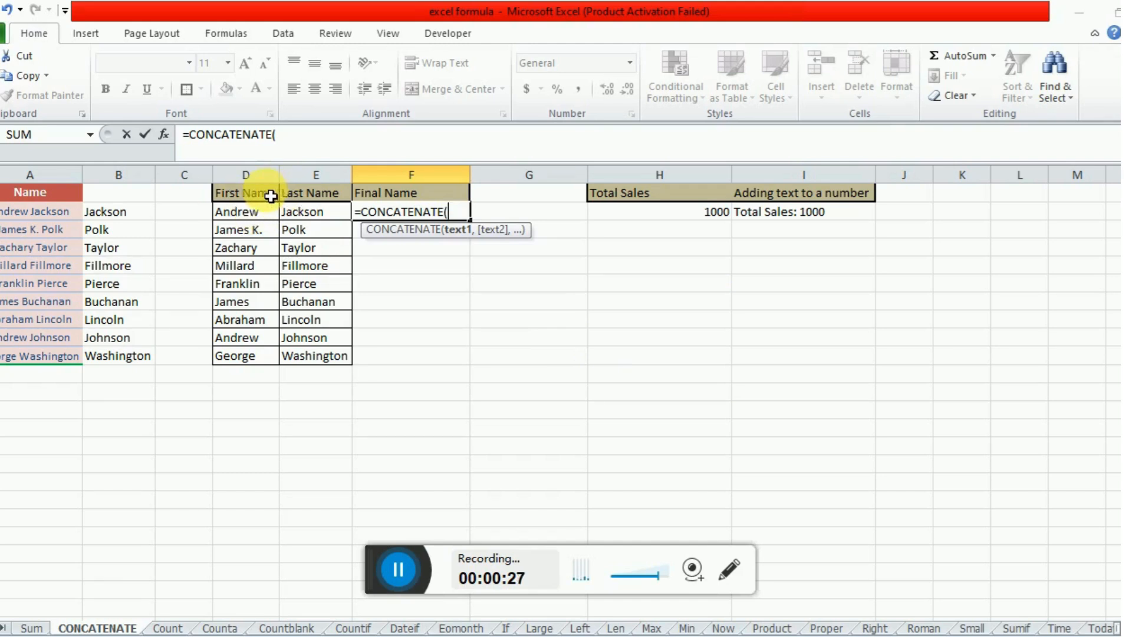
{"action": "left_click", "coordinate": [246, 218]}
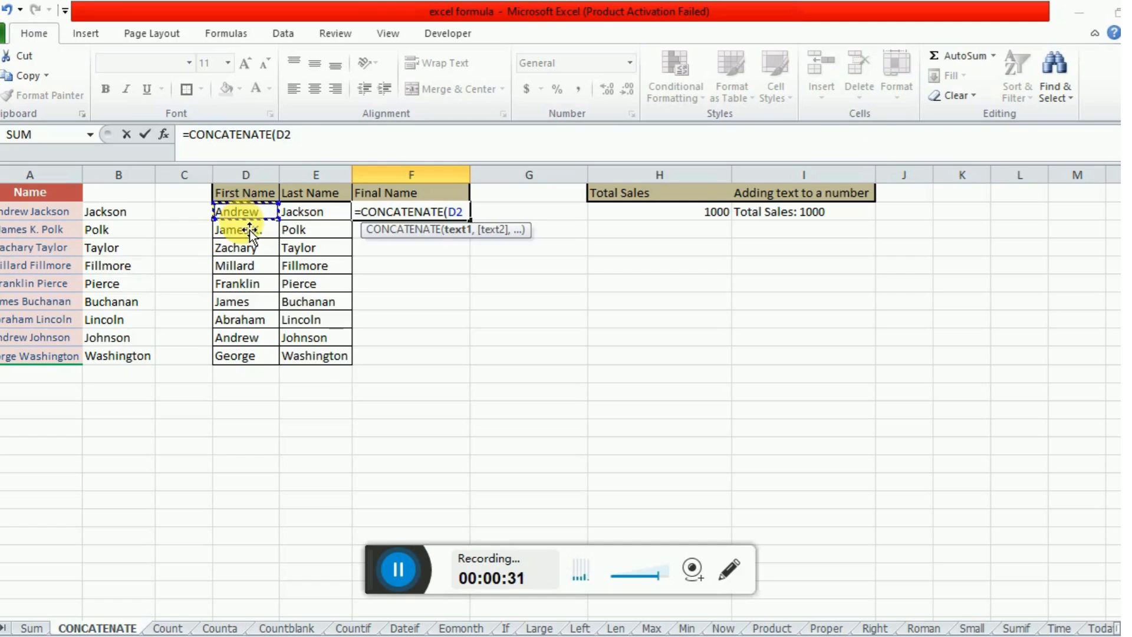
{"action": "type", "text": ","}
{"action": "left_click", "coordinate": [304, 220]}
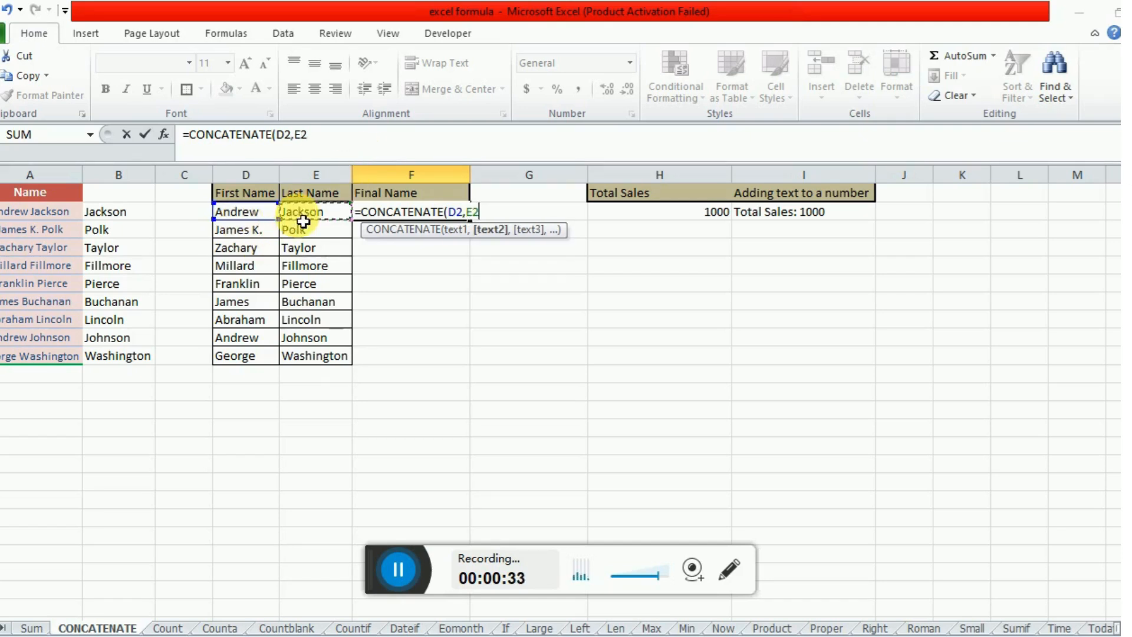
{"action": "type", "text": ")"}
{"action": "left_click", "coordinate": [304, 224]}
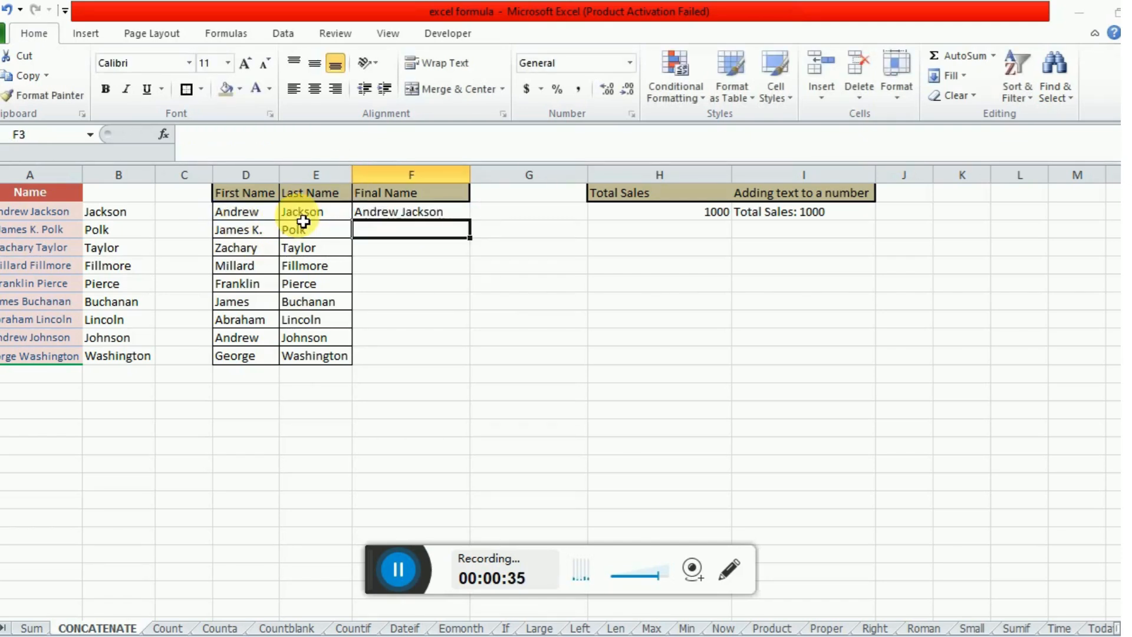
Fill the CONCATENATE formula from F2 down to F10 under Final Name
{"action": "key", "text": "ctrl+Down"}
{"action": "key", "text": "Right"}
{"action": "key", "text": "ctrl+shift+Up"}
{"action": "key", "text": "ctrl+d"}
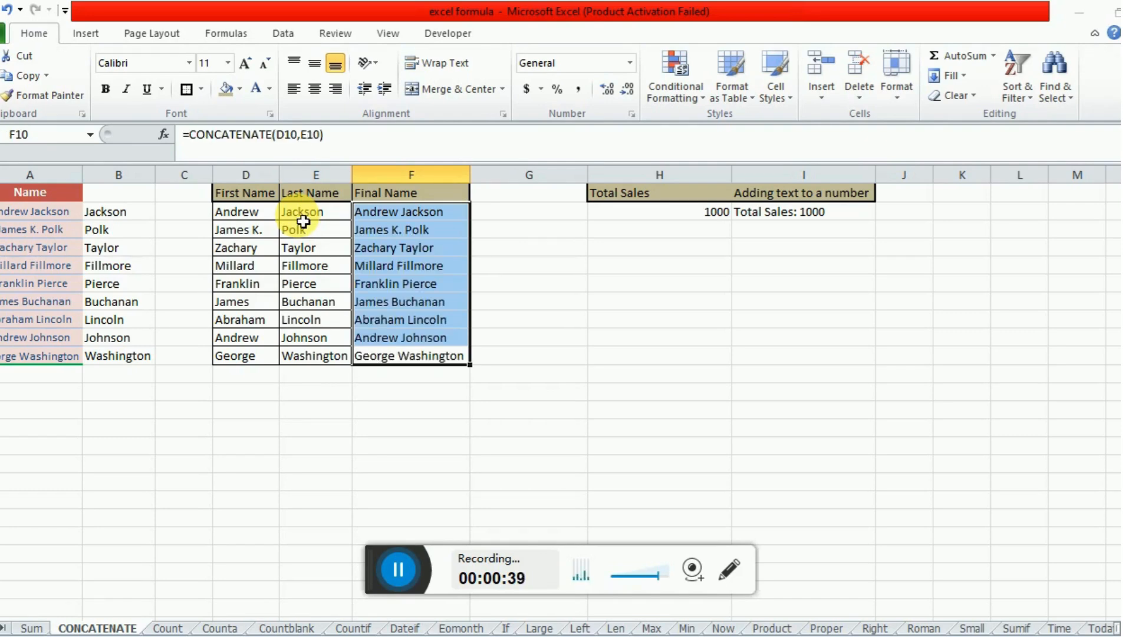
{"action": "key", "text": "Left"}
{"action": "key", "text": "Right"}
{"action": "key", "text": "ctrl+Up"}
{"action": "key", "text": "Down"}
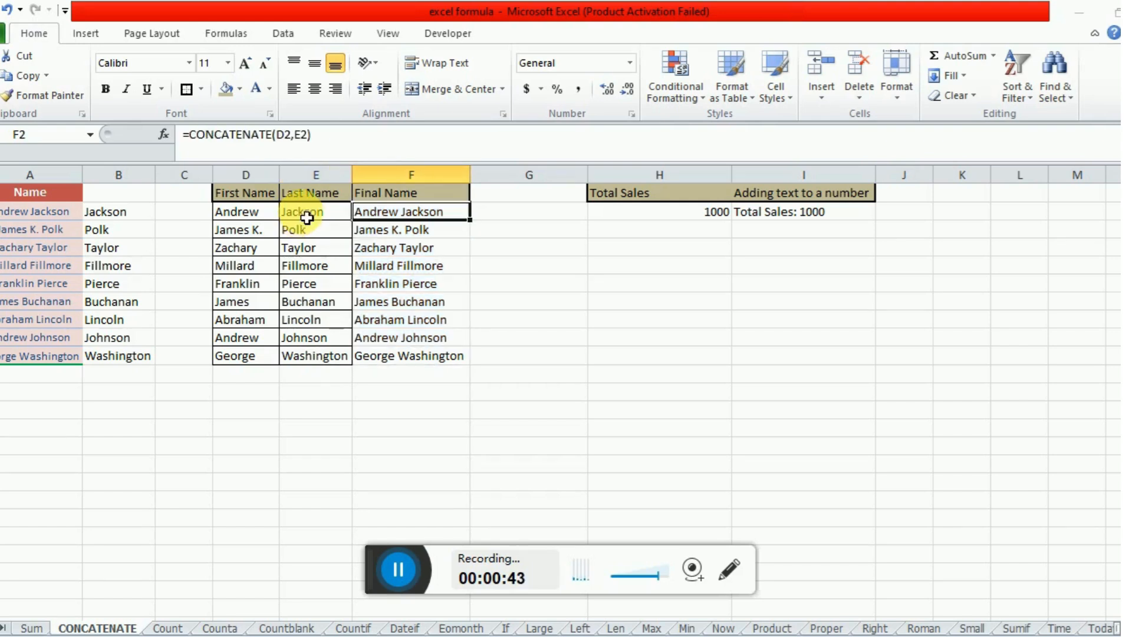
Remove the trailing space after the first name in D2 and check the joined name in F2
{"action": "left_click", "coordinate": [271, 216]}
{"action": "double_click", "coordinate": [272, 217]}
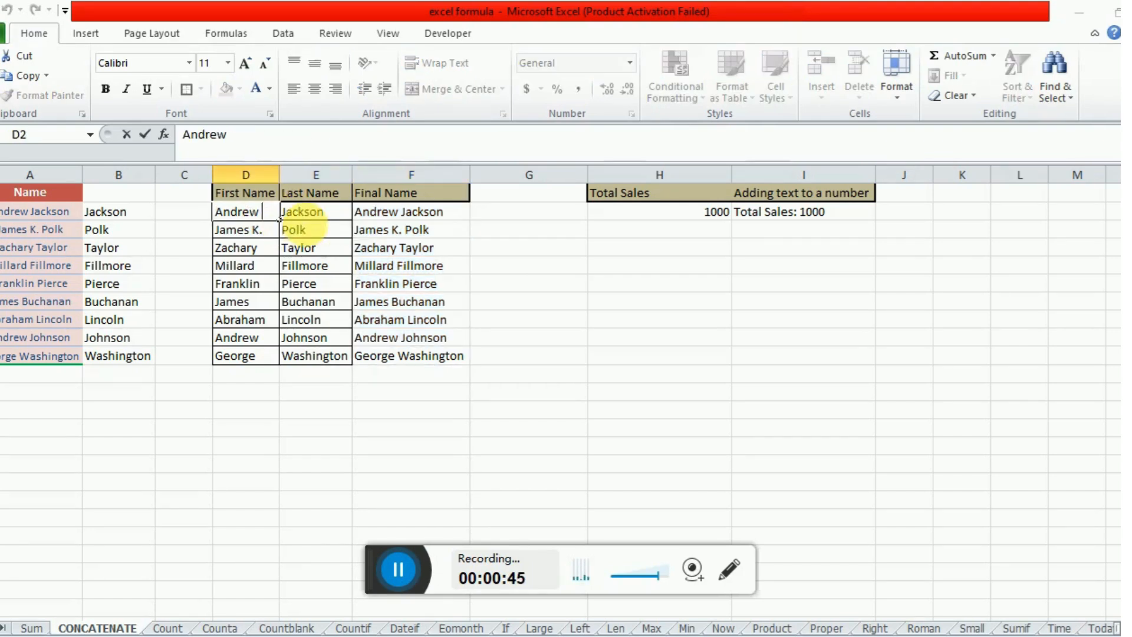
{"action": "left_click", "coordinate": [411, 217]}
{"action": "left_click", "coordinate": [270, 217]}
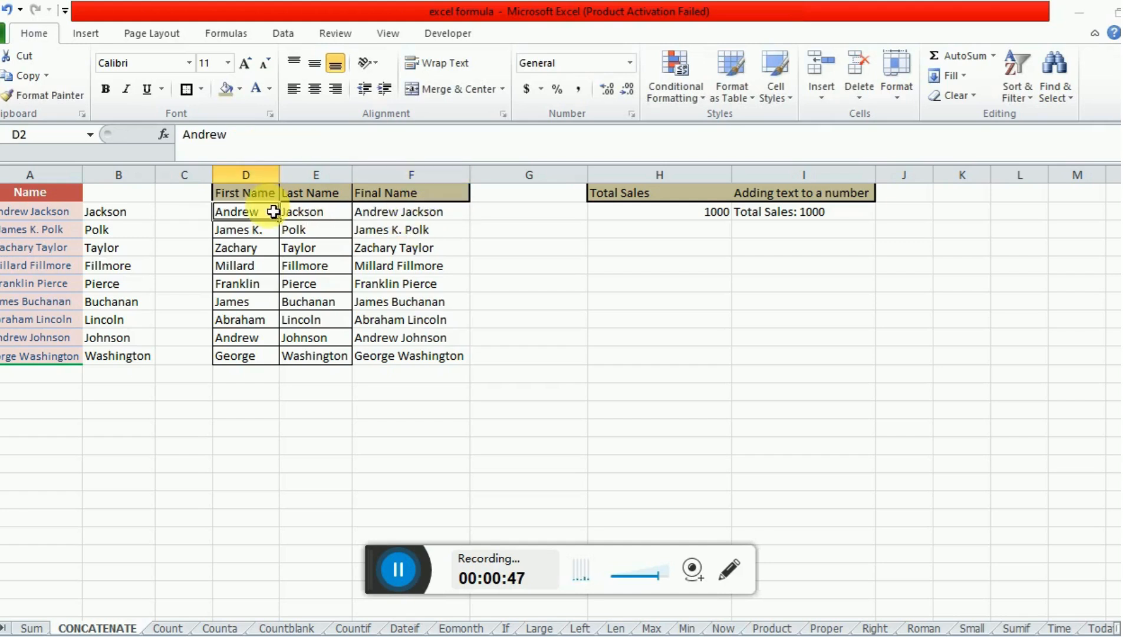
{"action": "double_click", "coordinate": [277, 217]}
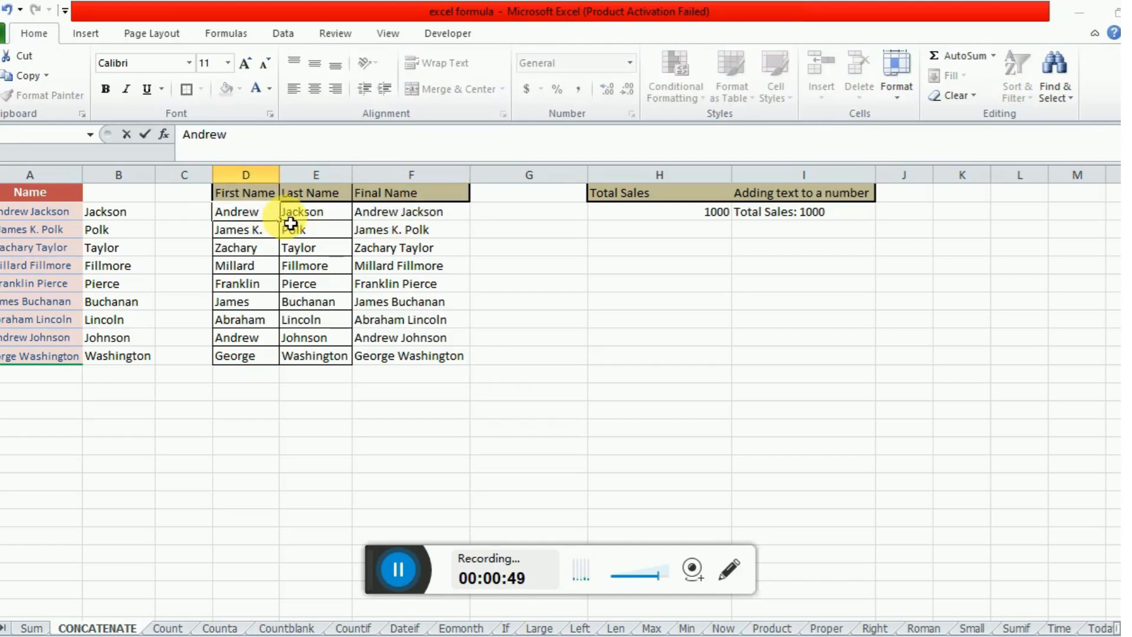
{"action": "key", "text": "Return"}
{"action": "left_click", "coordinate": [290, 213]}
{"action": "key", "text": "Right"}
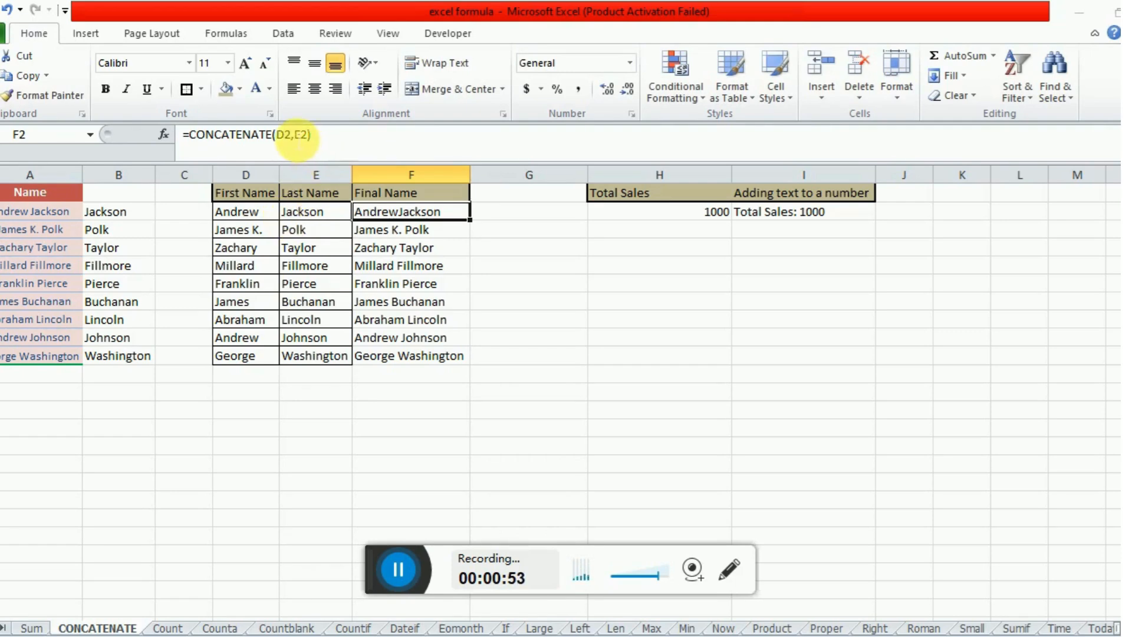
Change the formula in F2 to =CONCATENATE(D2," ",E2) so a space separates the first and last name
{"action": "left_click", "coordinate": [324, 151]}
{"action": "type", "text": "\" \""}
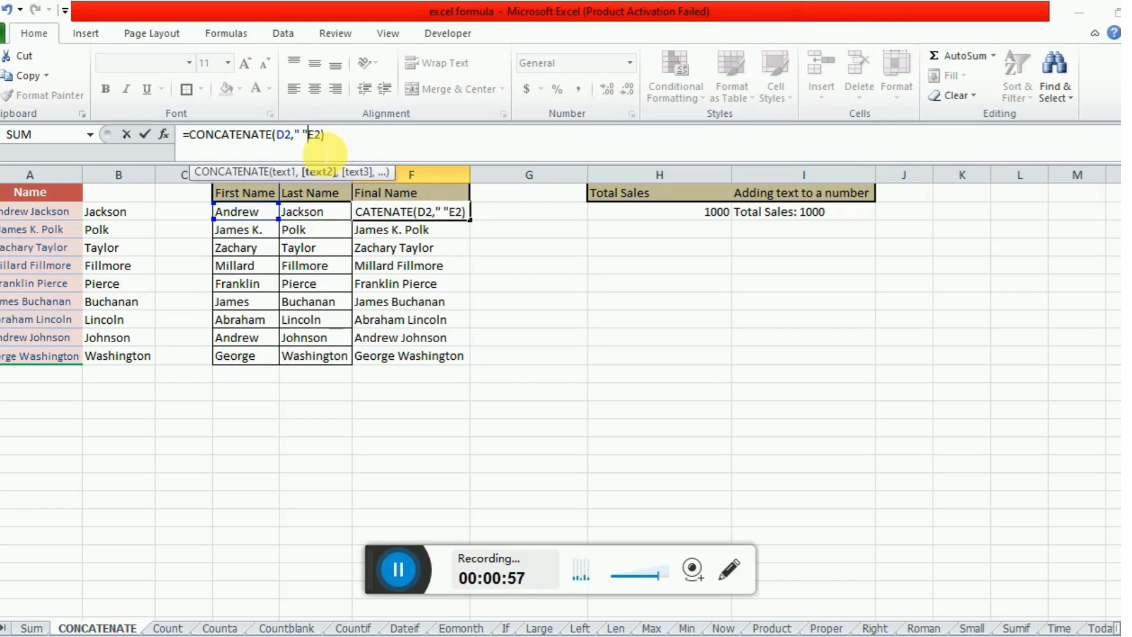
{"action": "type", "text": ","}
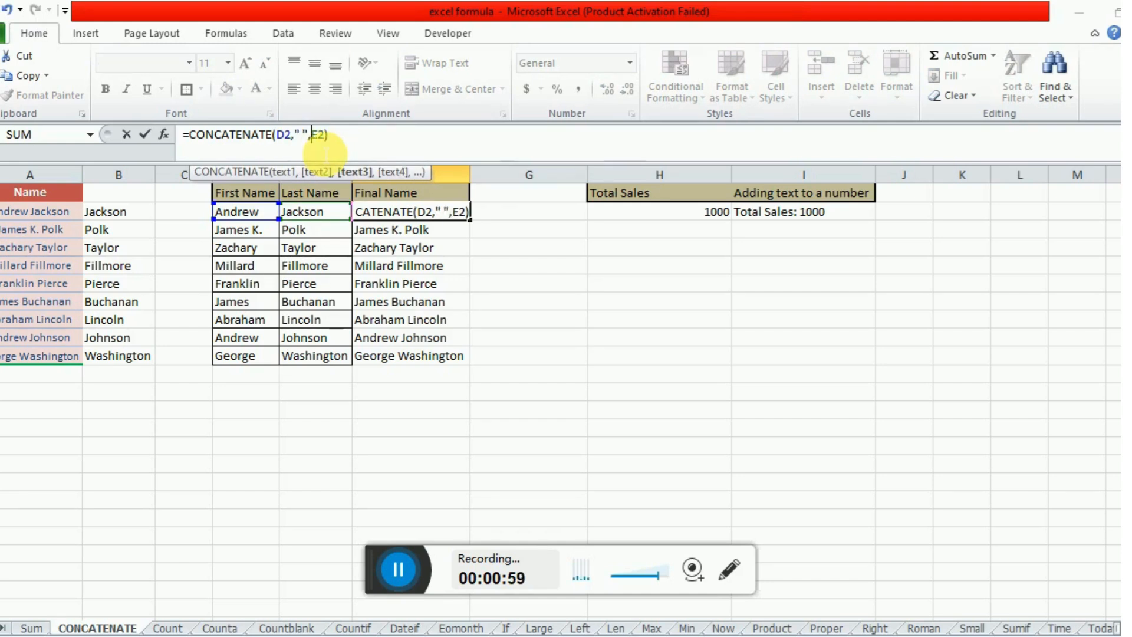
{"action": "key", "text": "Return"}
{"action": "key", "text": "Up"}
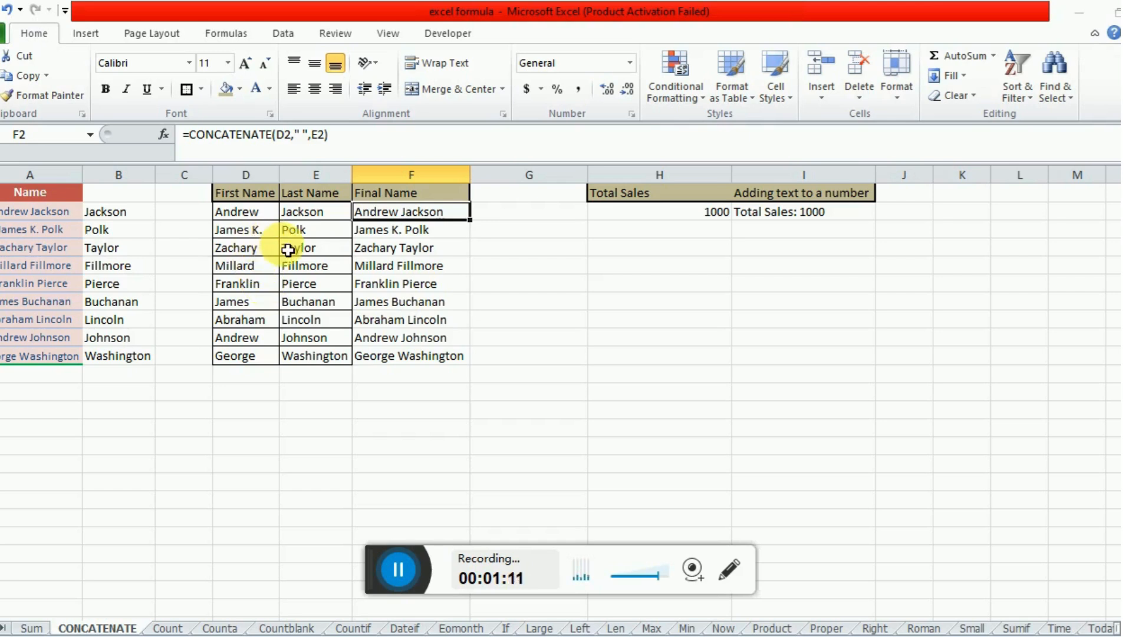
Enter 500 in H3 under Total Sales
{"action": "left_click", "coordinate": [694, 243]}
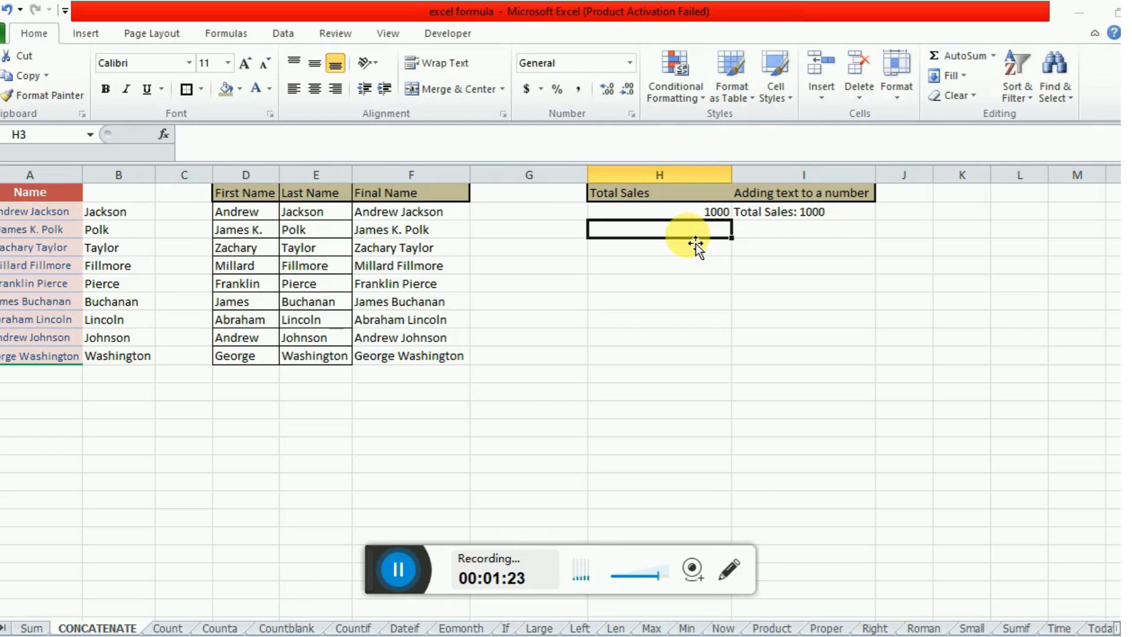
{"action": "type", "text": "500"}
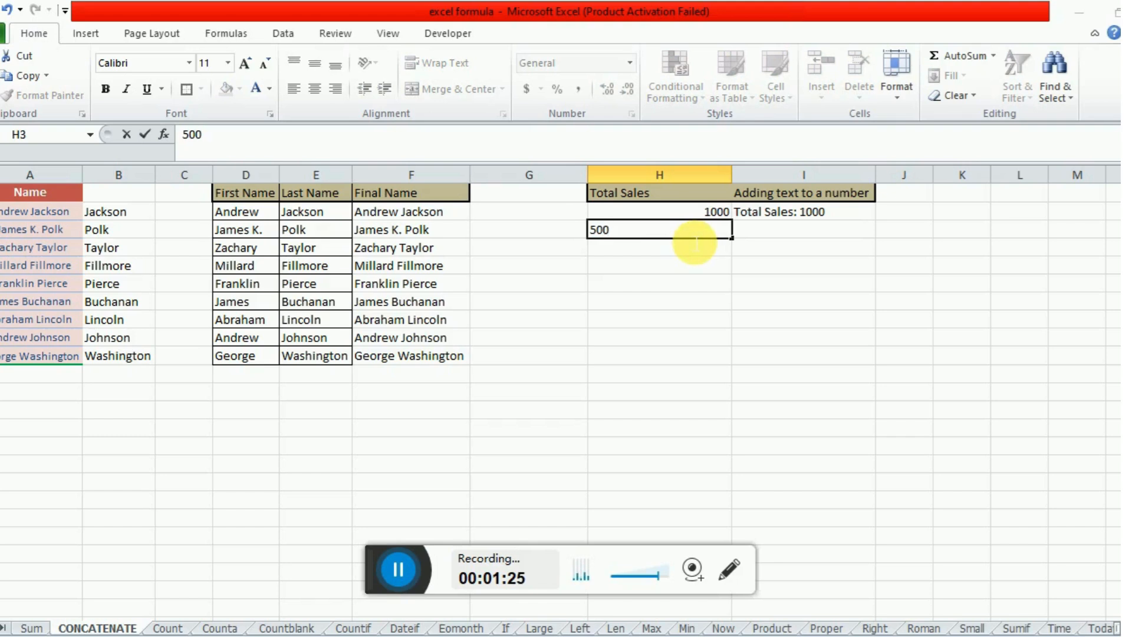
{"action": "left_click", "coordinate": [688, 233]}
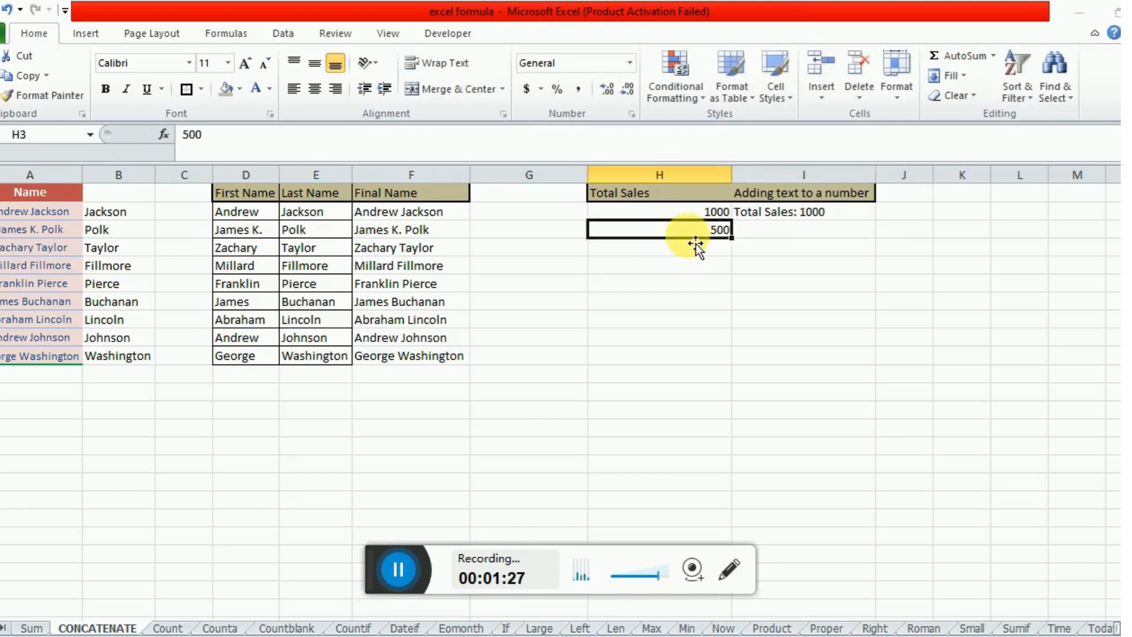
Enter =CONCATENATE("Total amount ",H3) in I3 to add text in front of the number
{"action": "key", "text": "Tab"}
{"action": "type", "text": "=con"}
{"action": "key", "text": "Tab"}
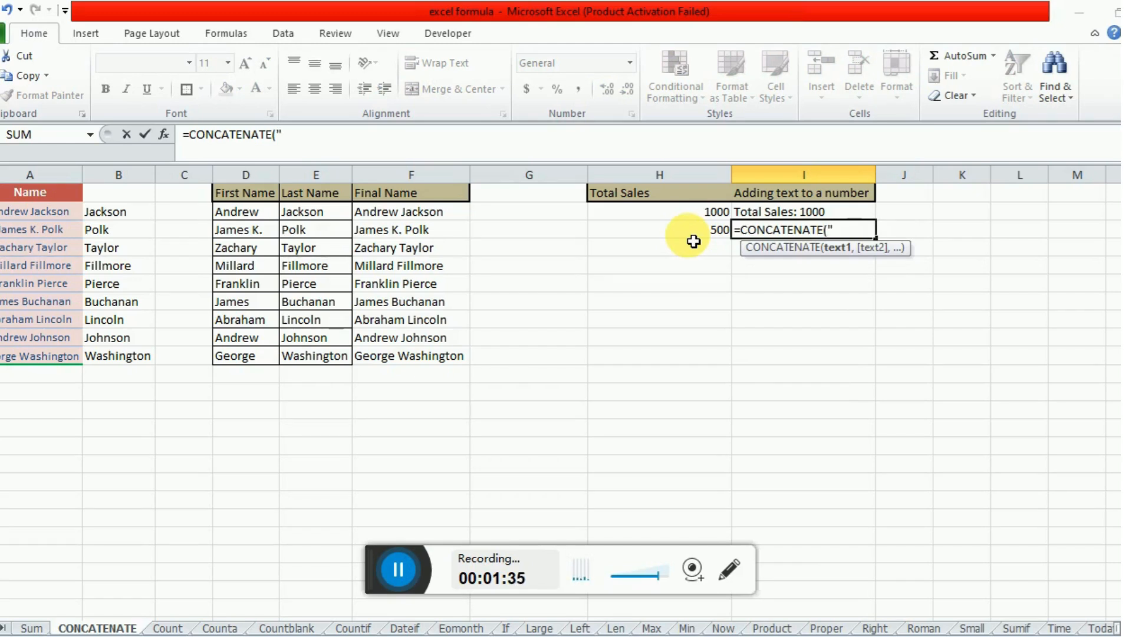
{"action": "type", "text": "\"Total amount"}
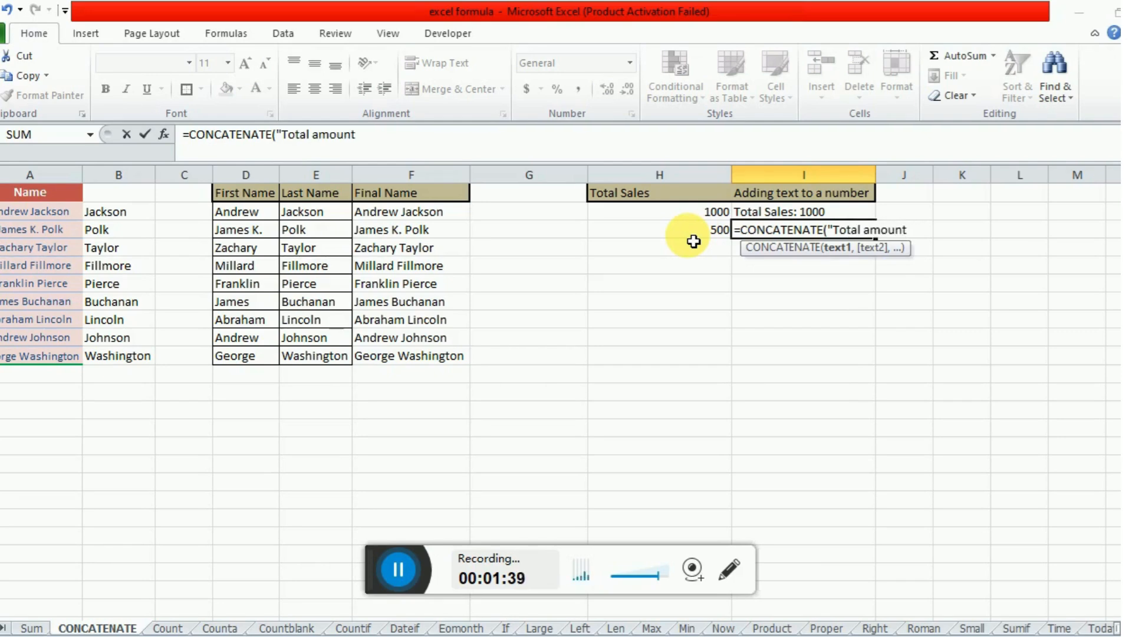
{"action": "type", "text": " \","}
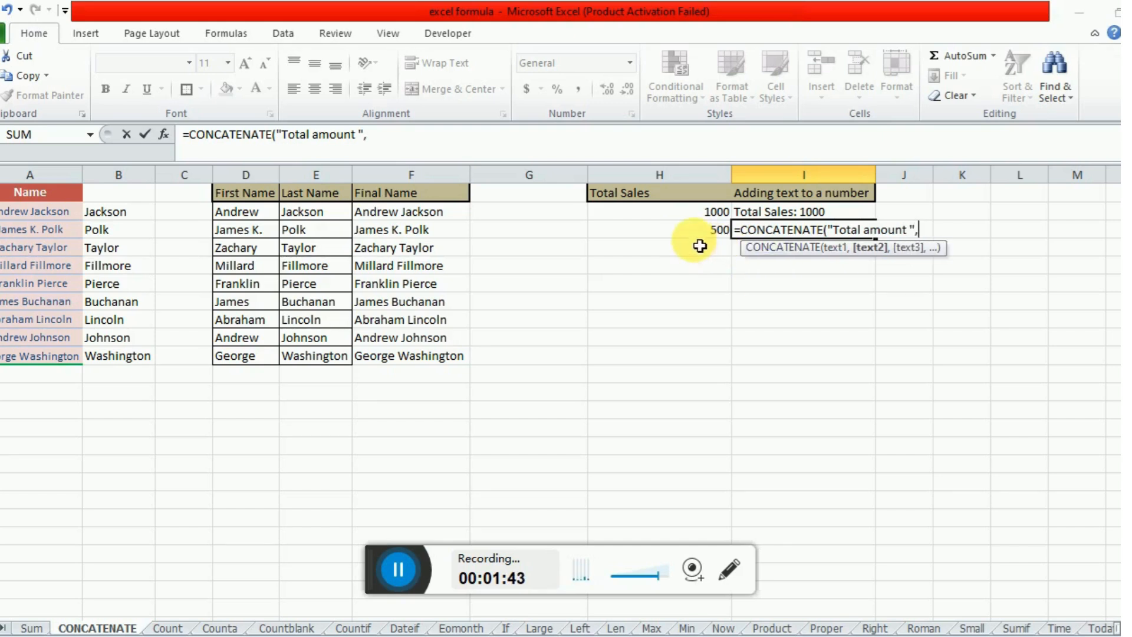
{"action": "left_click", "coordinate": [700, 240]}
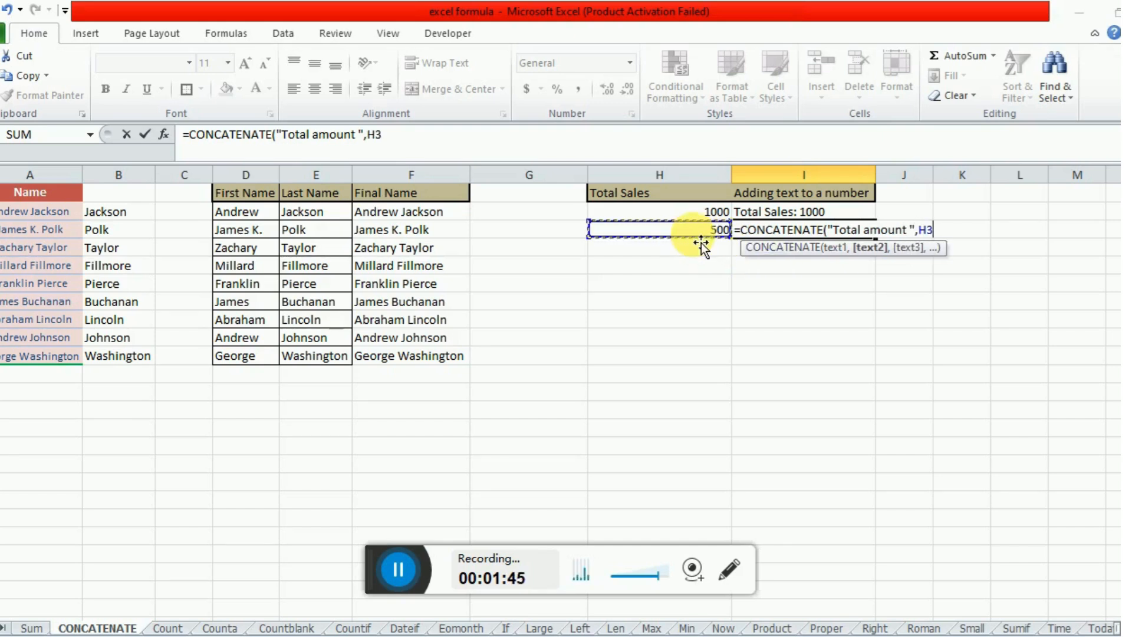
{"action": "key", "text": "Return"}
{"action": "key", "text": "Up"}
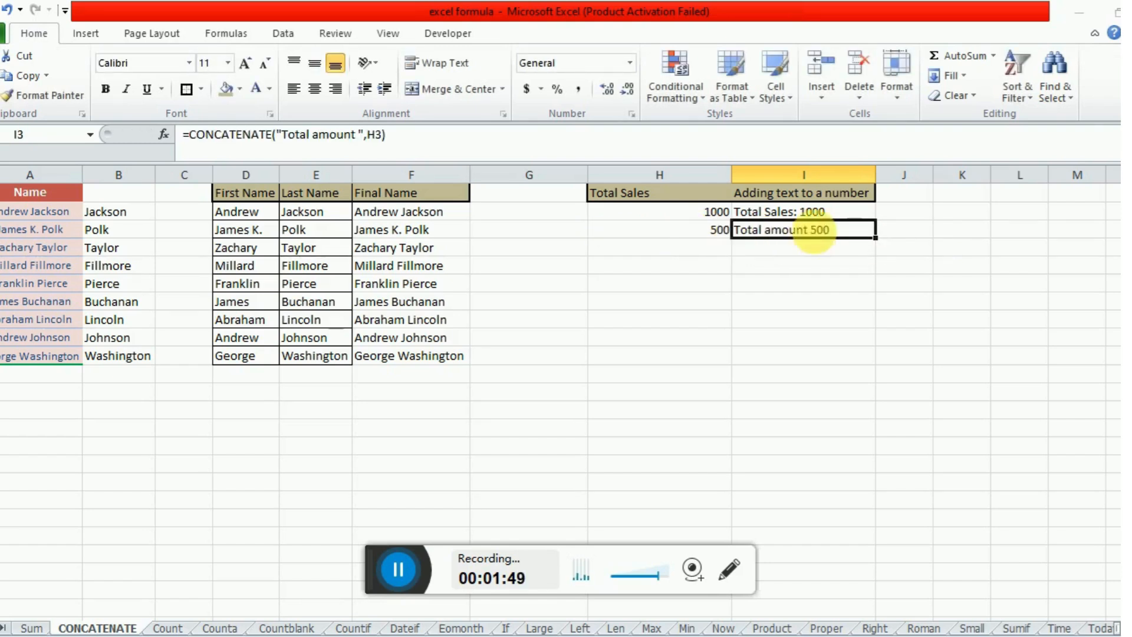
Add a colon after the word amount in I3's formula, making it =CONCATENATE("Total amount: ",H3)
{"action": "double_click", "coordinate": [813, 233]}
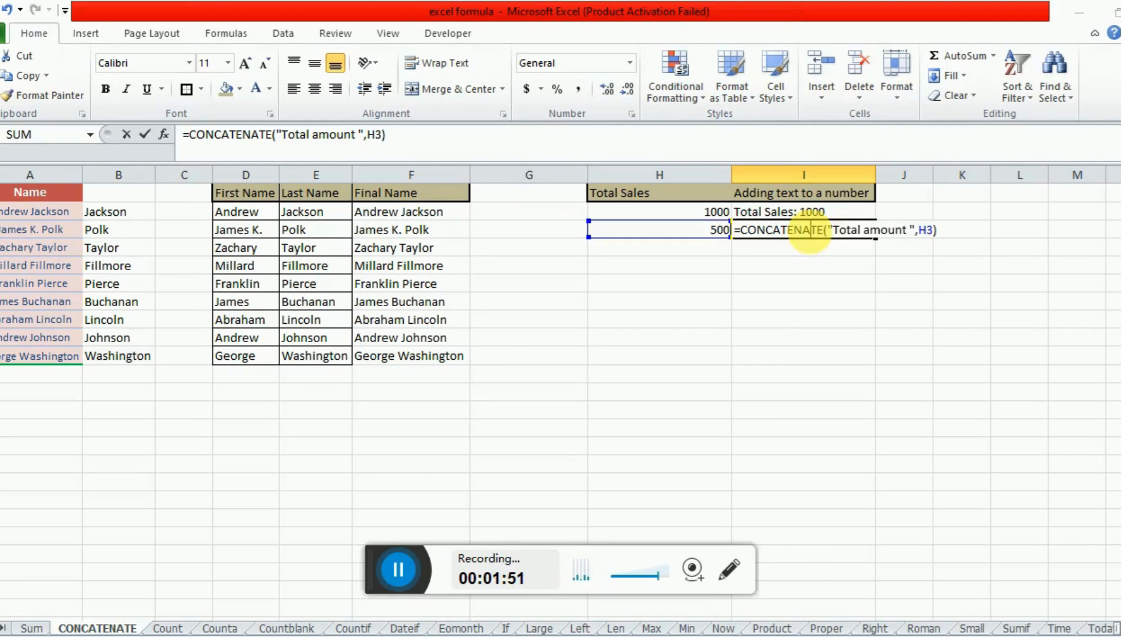
{"action": "left_click", "coordinate": [911, 230]}
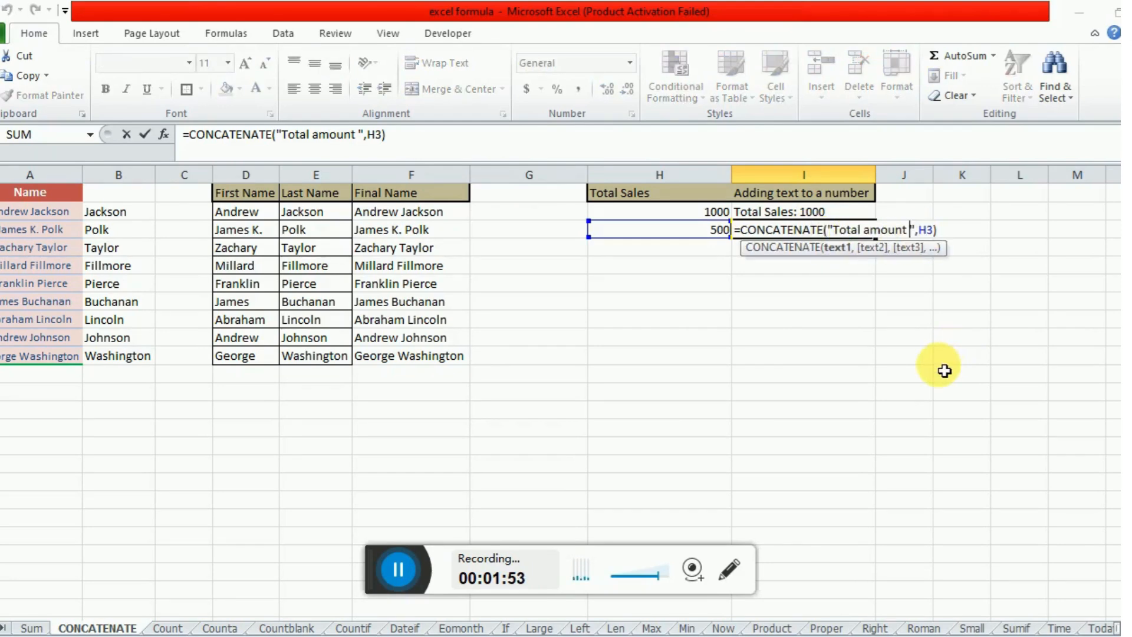
{"action": "type", "text": ":"}
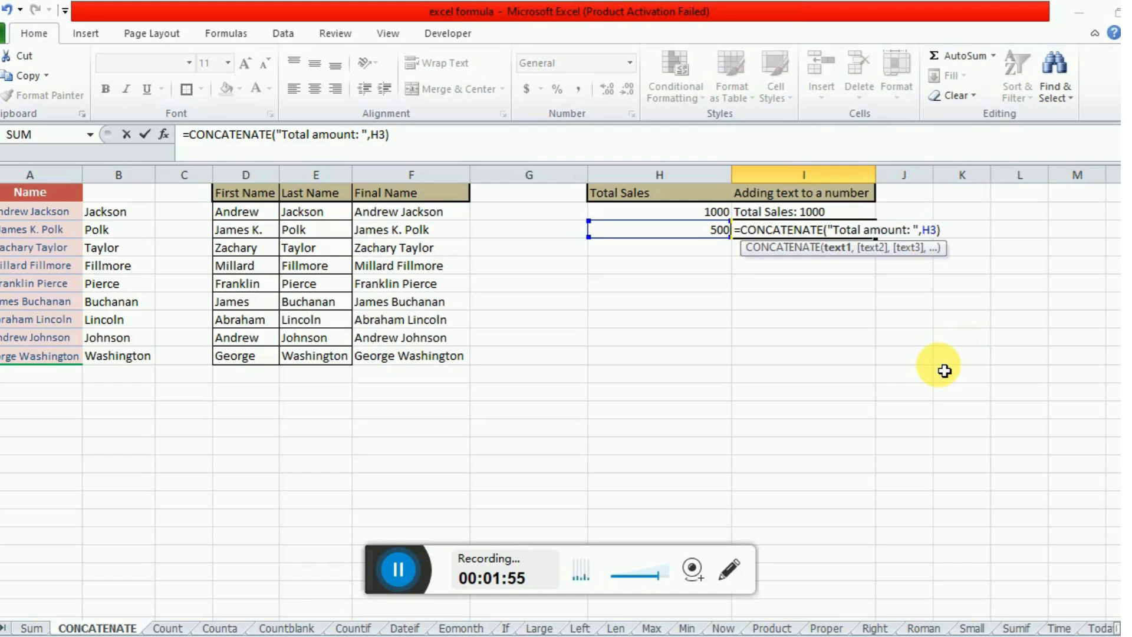
{"action": "key", "text": "Return"}
{"action": "key", "text": "Up"}
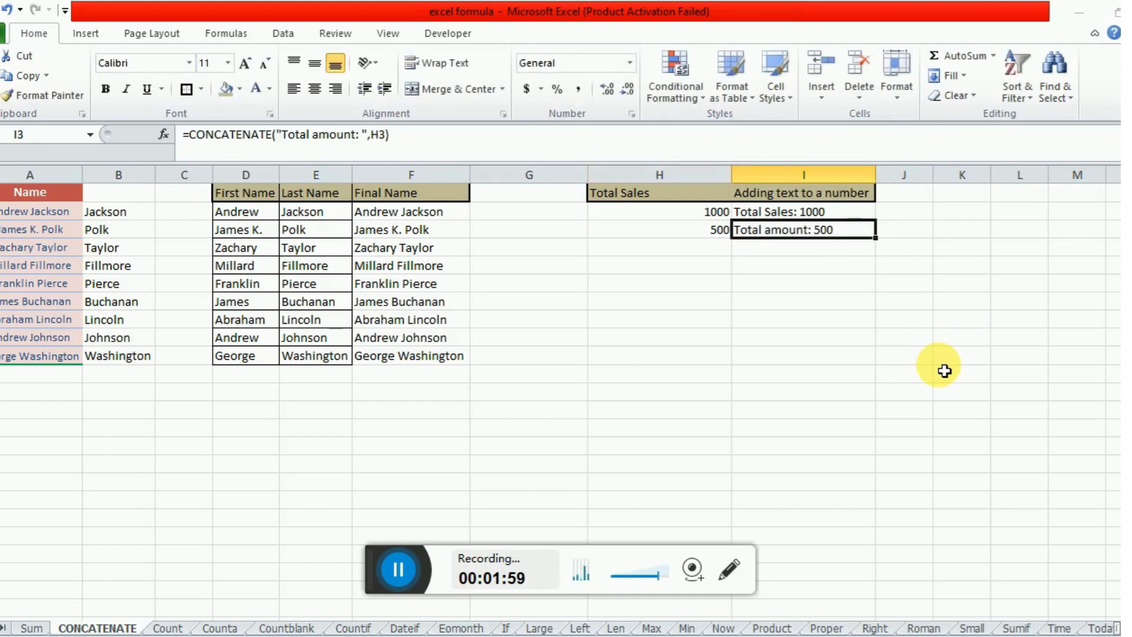
Copy the last names in E2:E10 and paste them into column H starting at H9
{"action": "key", "text": "Left"}
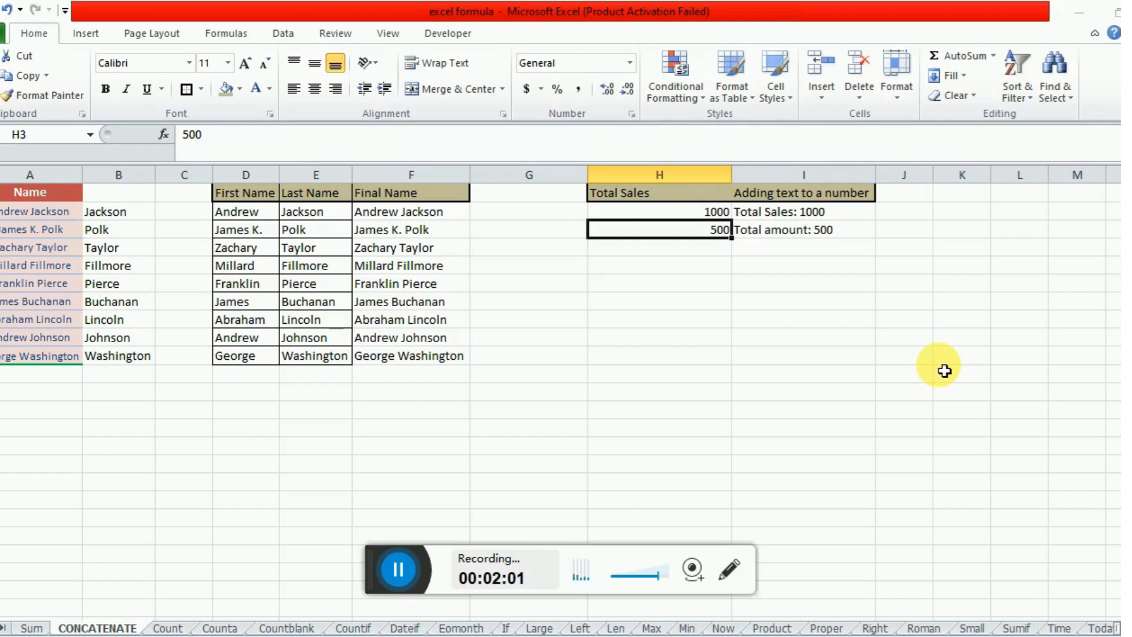
{"action": "key", "text": "Left"}
{"action": "key", "text": "Left"}
{"action": "key", "text": "Up"}
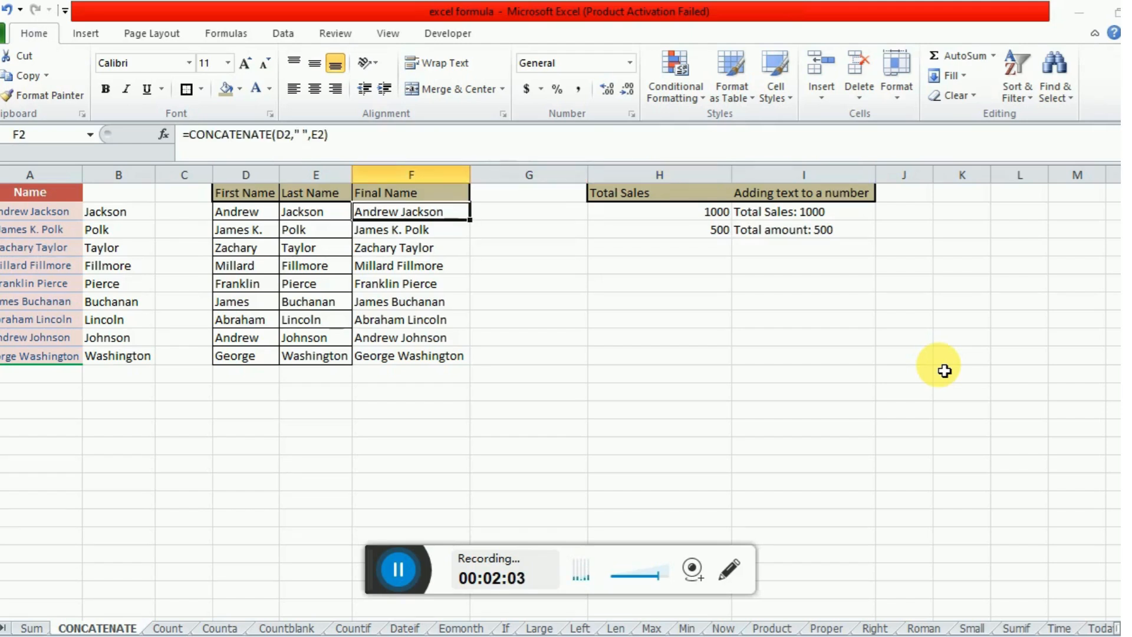
{"action": "key", "text": "Left"}
{"action": "key", "text": "Left"}
{"action": "key", "text": "Right"}
{"action": "key", "text": "ctrl+shift+Down"}
{"action": "key", "text": "ctrl+c"}
{"action": "key", "text": "Down"}
{"action": "key", "text": "Down"}
{"action": "key", "text": "Down"}
{"action": "key", "text": "Down"}
{"action": "key", "text": "Down"}
{"action": "key", "text": "Down"}
{"action": "key", "text": "Down"}
{"action": "key", "text": "Right"}
{"action": "key", "text": "Right"}
{"action": "key", "text": "Right"}
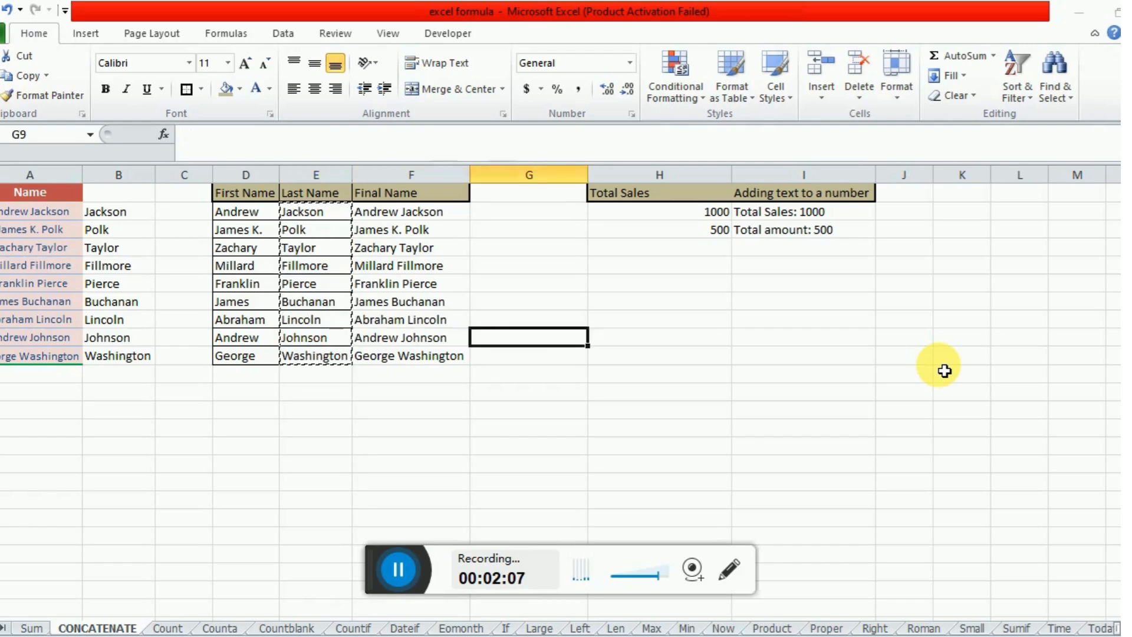
{"action": "key", "text": "ctrl+v"}
{"action": "key", "text": "Right"}
{"action": "key", "text": "Left"}
{"action": "key", "text": "ctrl+shift+Down"}
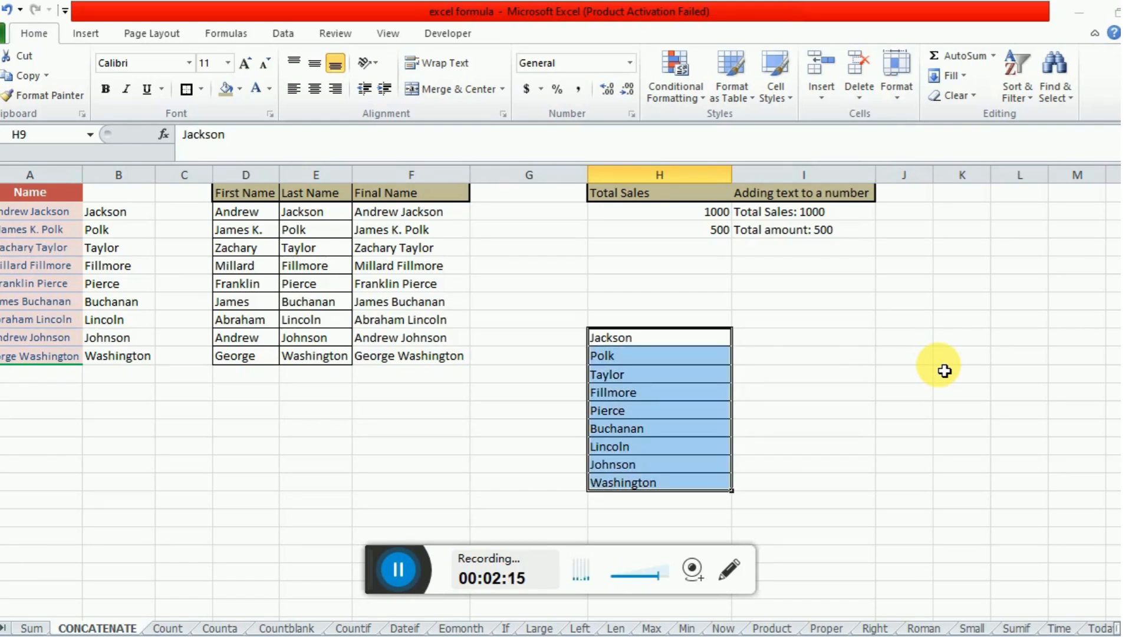
{"action": "key", "text": "Right"}
{"action": "key", "text": "Left"}
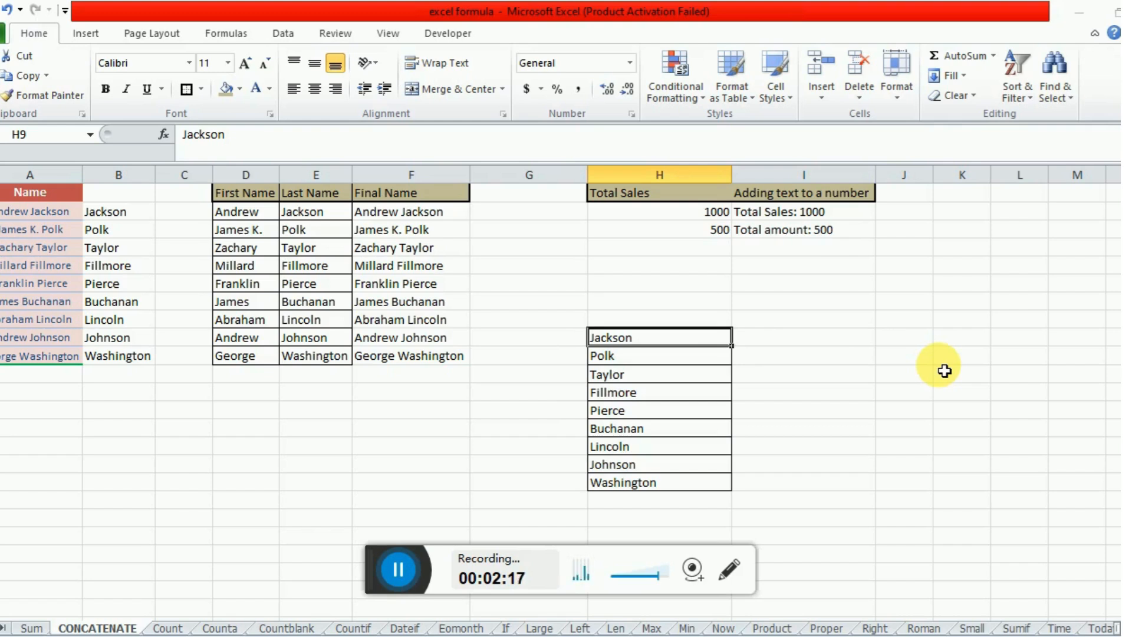
Start a CONCATENATE formula in I9 with the range H9:H17 as its argument
{"action": "key", "text": "Down"}
{"action": "key", "text": "Down"}
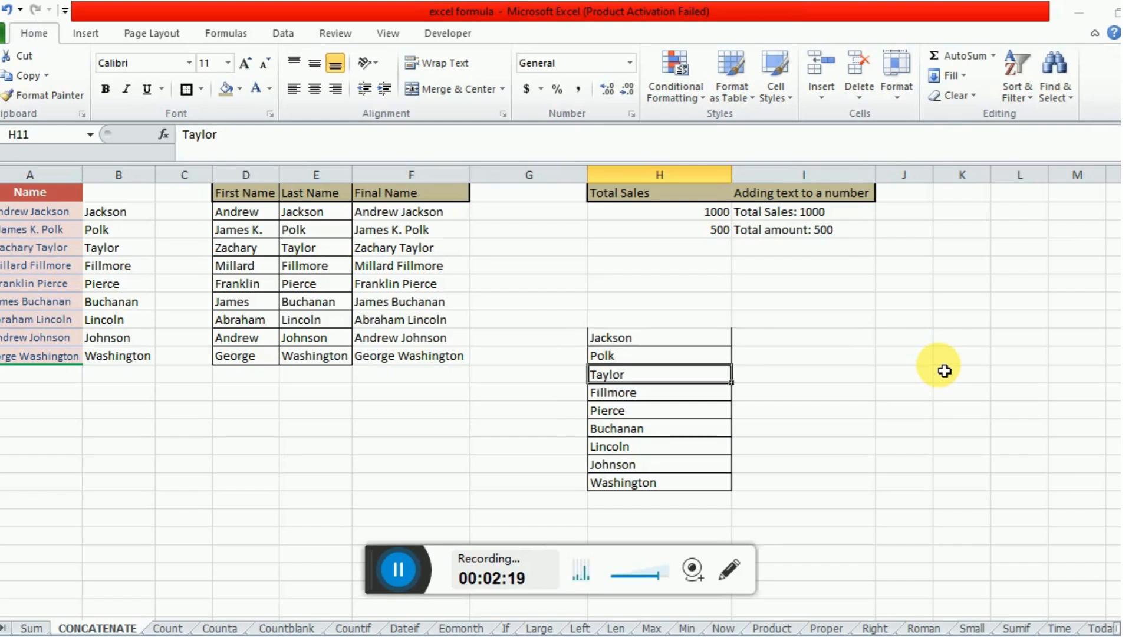
{"action": "key", "text": "Up"}
{"action": "key", "text": "Up"}
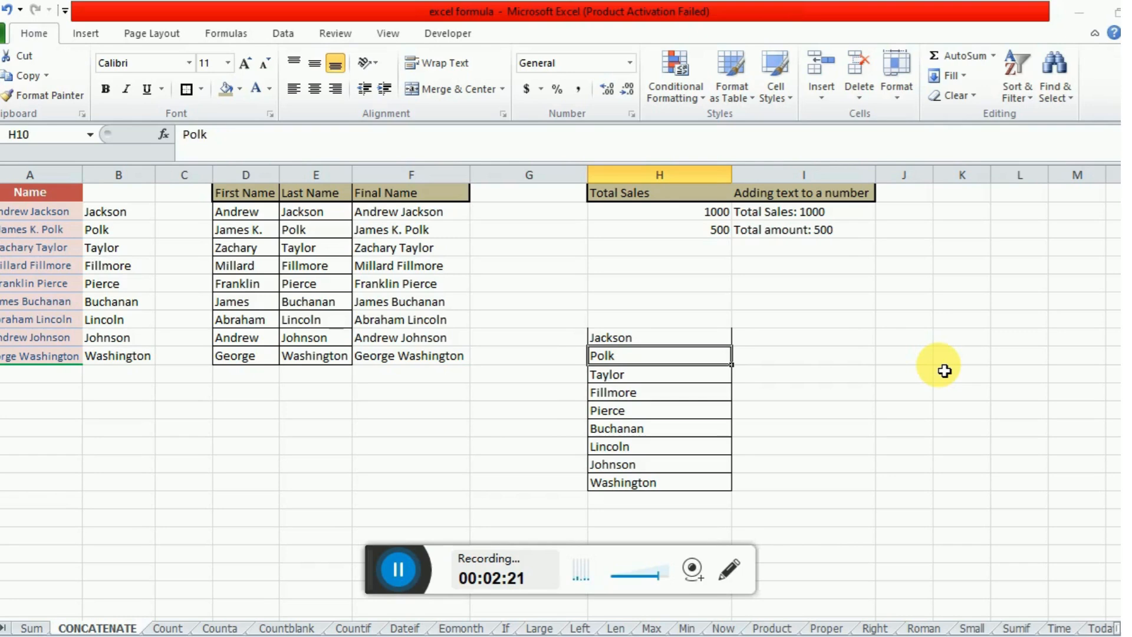
{"action": "key", "text": "Right"}
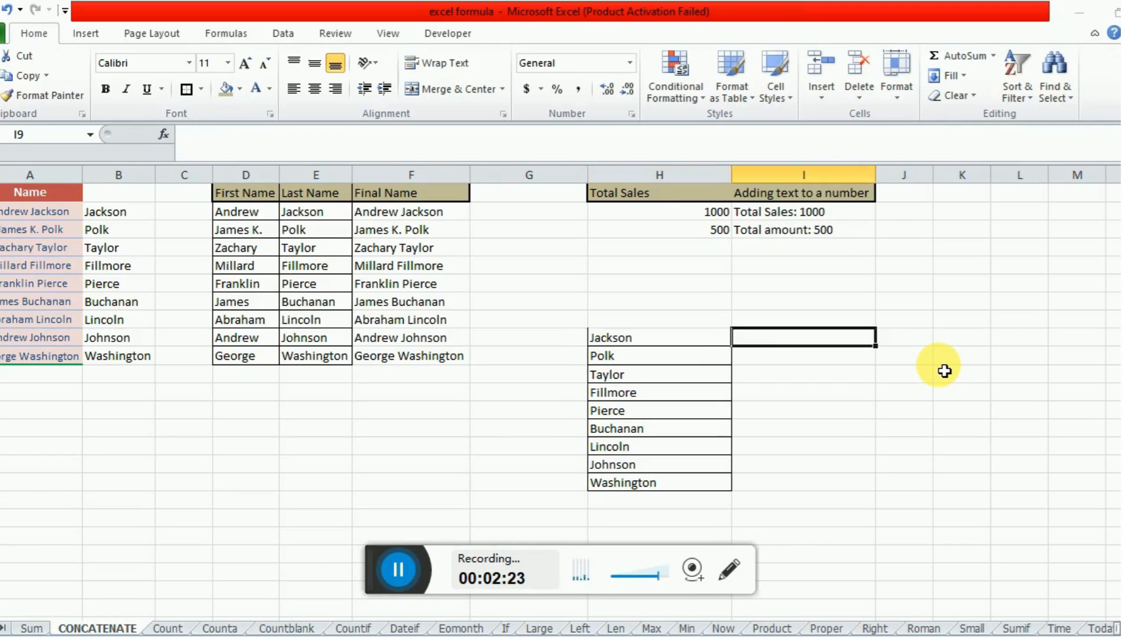
{"action": "type", "text": "="}
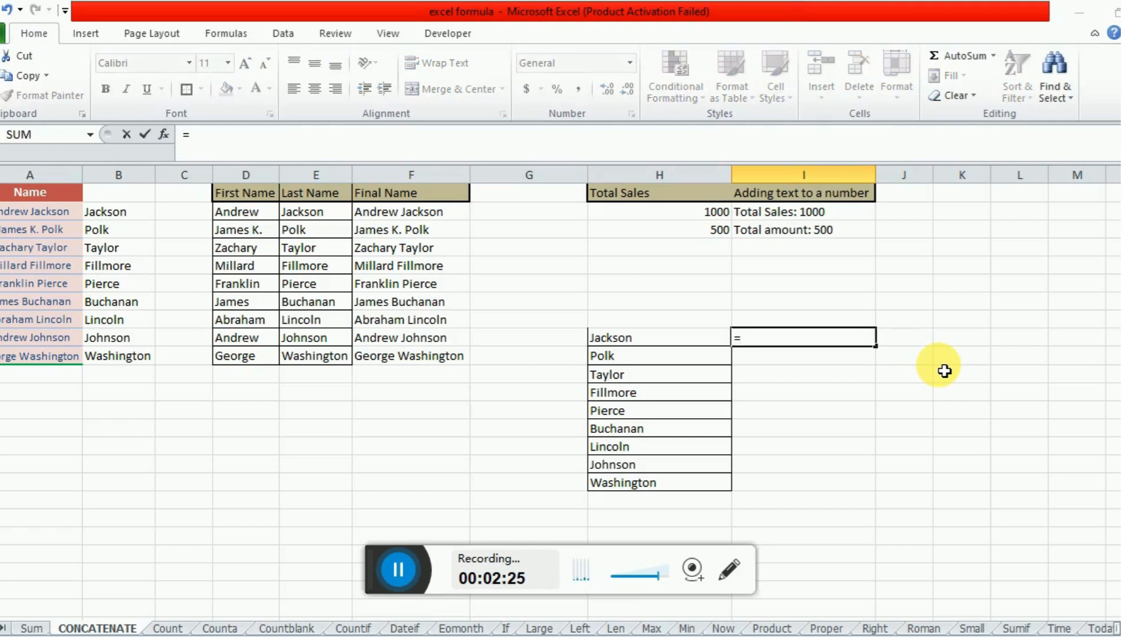
{"action": "type", "text": "con"}
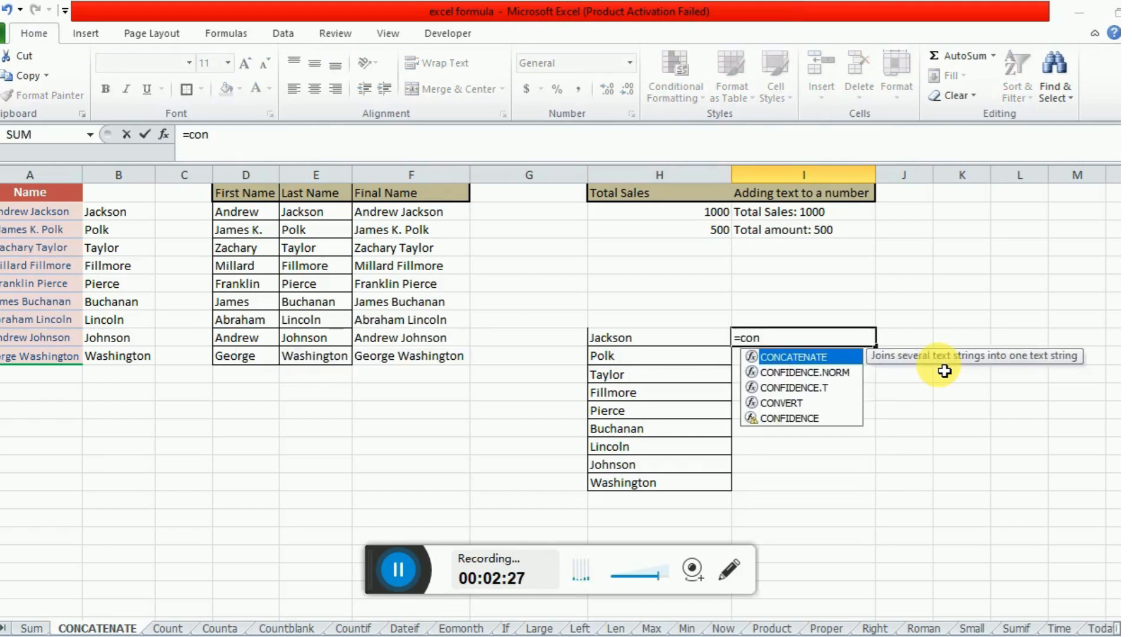
{"action": "key", "text": "Tab"}
{"action": "key", "text": "Left"}
{"action": "key", "text": "shift+Down"}
{"action": "key", "text": "shift+Down"}
{"action": "key", "text": "shift+Down"}
{"action": "key", "text": "shift+Down"}
{"action": "key", "text": "shift+Down"}
{"action": "key", "text": "shift+Down"}
{"action": "key", "text": "shift+Down"}
{"action": "key", "text": "shift+Down"}
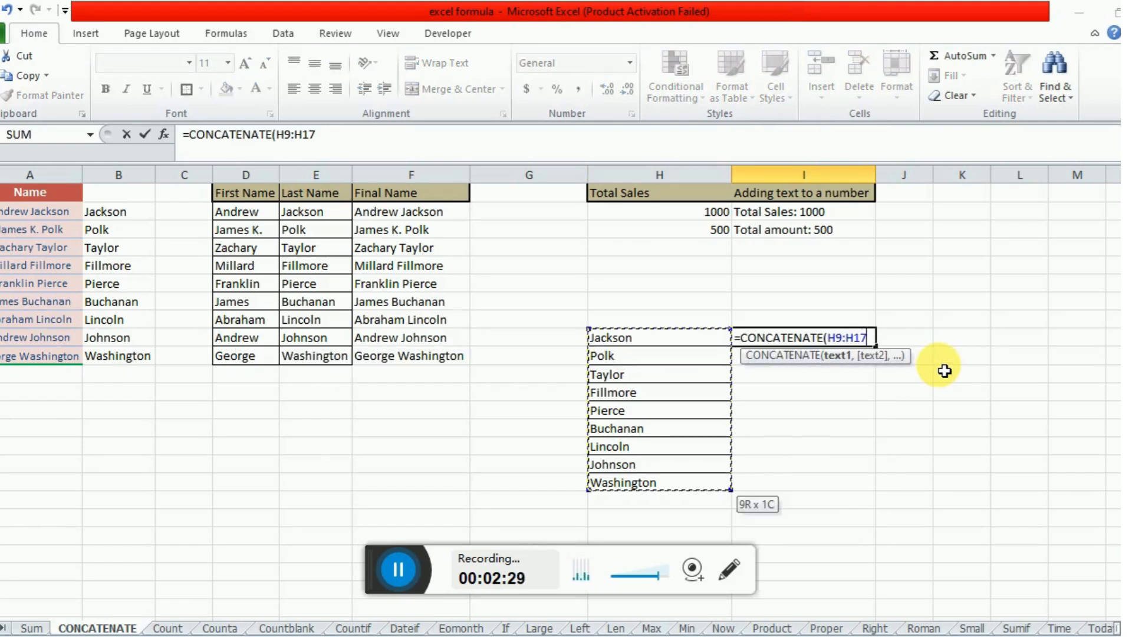
Convert the H9:H17 reference inside I9's formula into its literal values
{"action": "left_click_drag", "start_coordinate": [277, 141], "coordinate": [317, 136]}
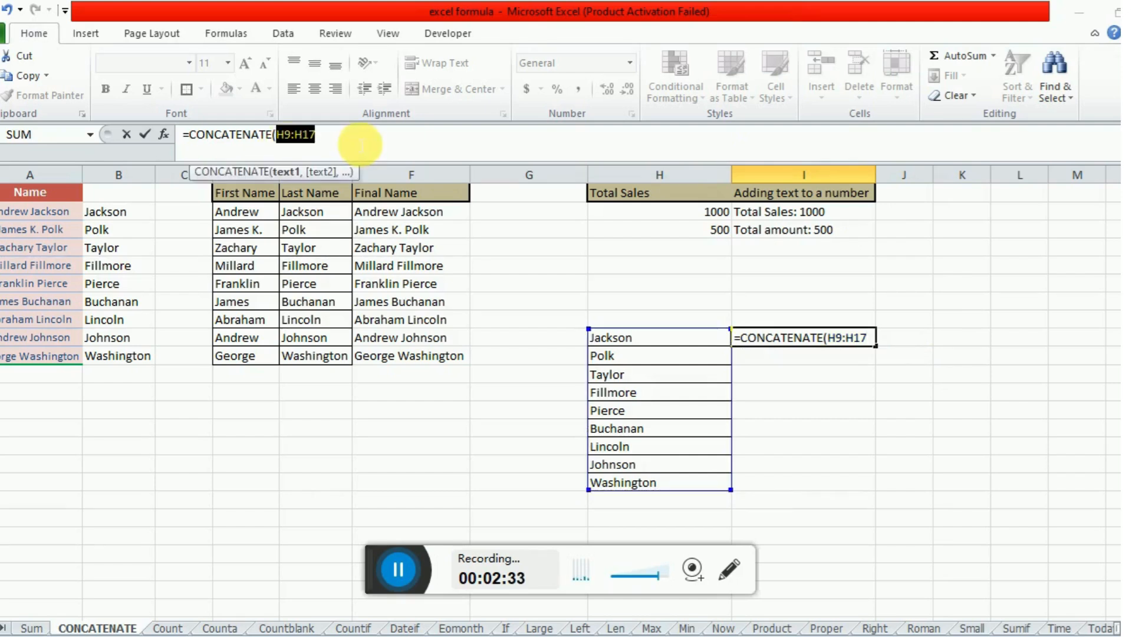
{"action": "key", "text": "F9"}
{"action": "left_click", "coordinate": [290, 136]}
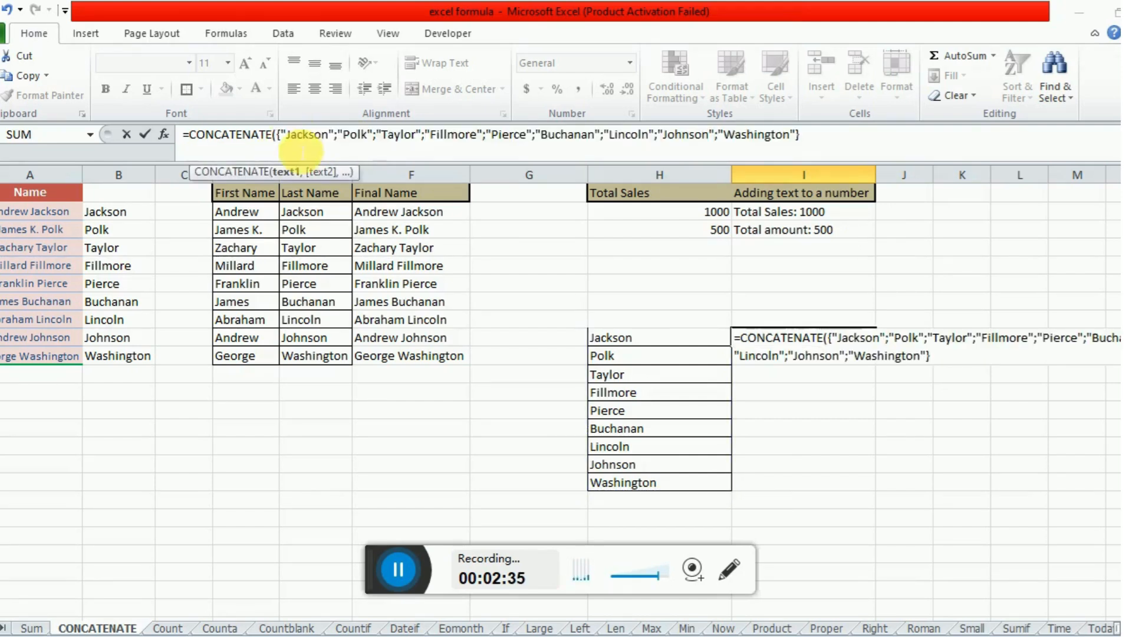
Strip the =CONCATENATE({" prefix and the closing quote and brace from I9, keeping the list of last names as plain text
{"action": "left_click_drag", "start_coordinate": [289, 136], "coordinate": [183, 135]}
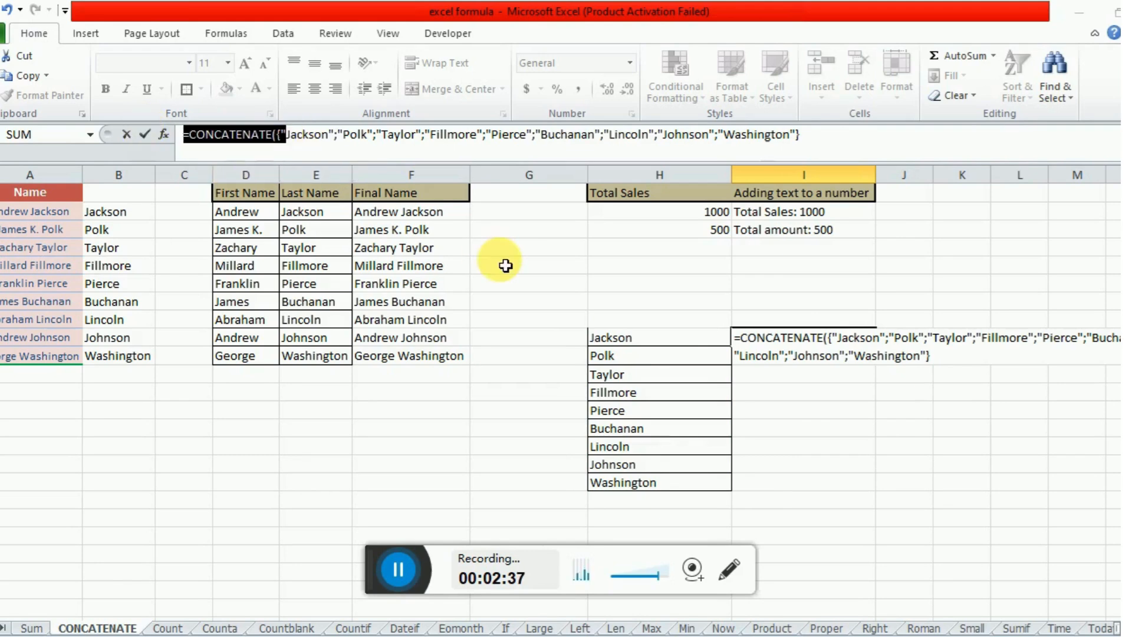
{"action": "key", "text": "BackSpace"}
{"action": "left_click", "coordinate": [747, 136]}
{"action": "key", "text": "BackSpace"}
{"action": "key", "text": "BackSpace"}
{"action": "key", "text": "ctrl+Return"}
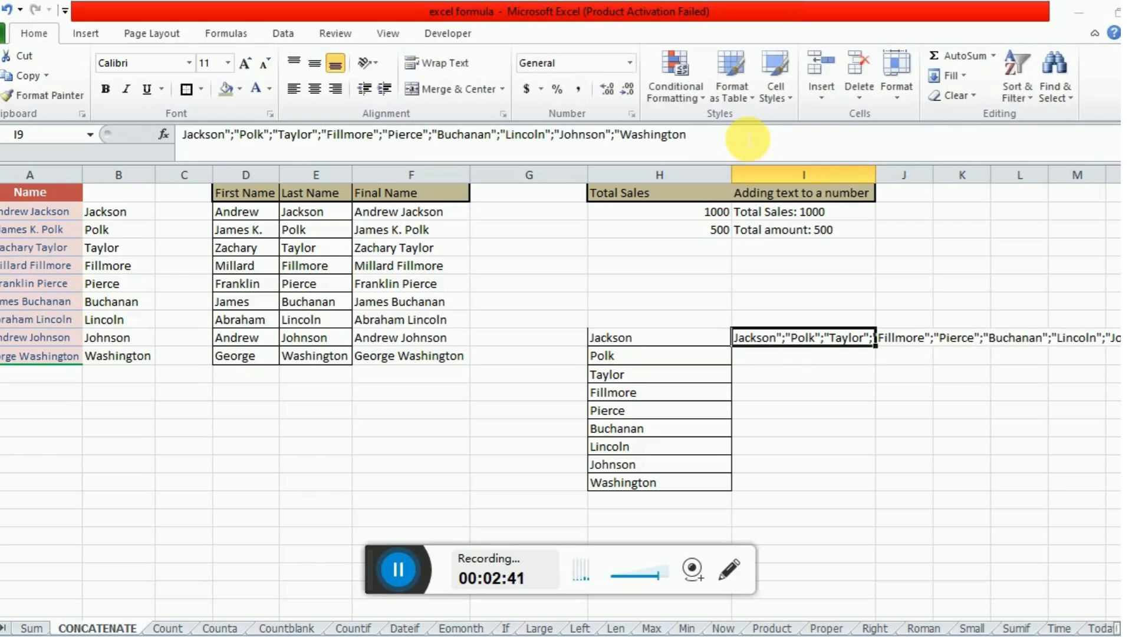
Replace every ";" separator in I9's list of last names with a comma and a space
{"action": "left_click", "coordinate": [239, 137]}
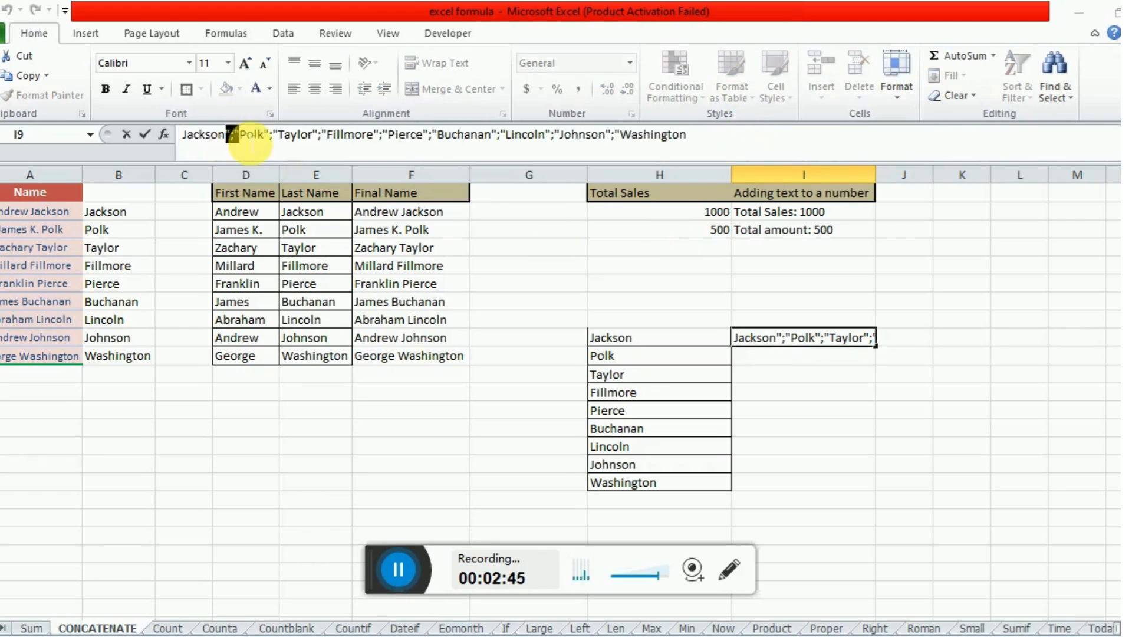
{"action": "key", "text": "Escape"}
{"action": "key", "text": "Left"}
{"action": "key", "text": "Right"}
{"action": "key", "text": "ctrl+f"}
{"action": "type", "text": "\";\""}
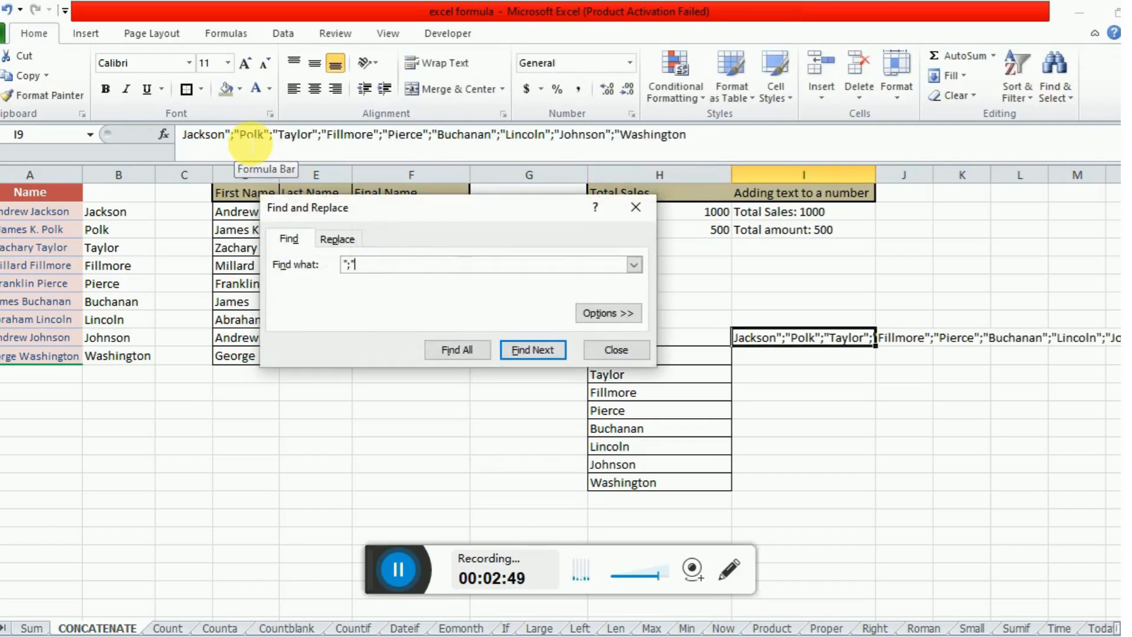
{"action": "key", "text": "ctrl+h"}
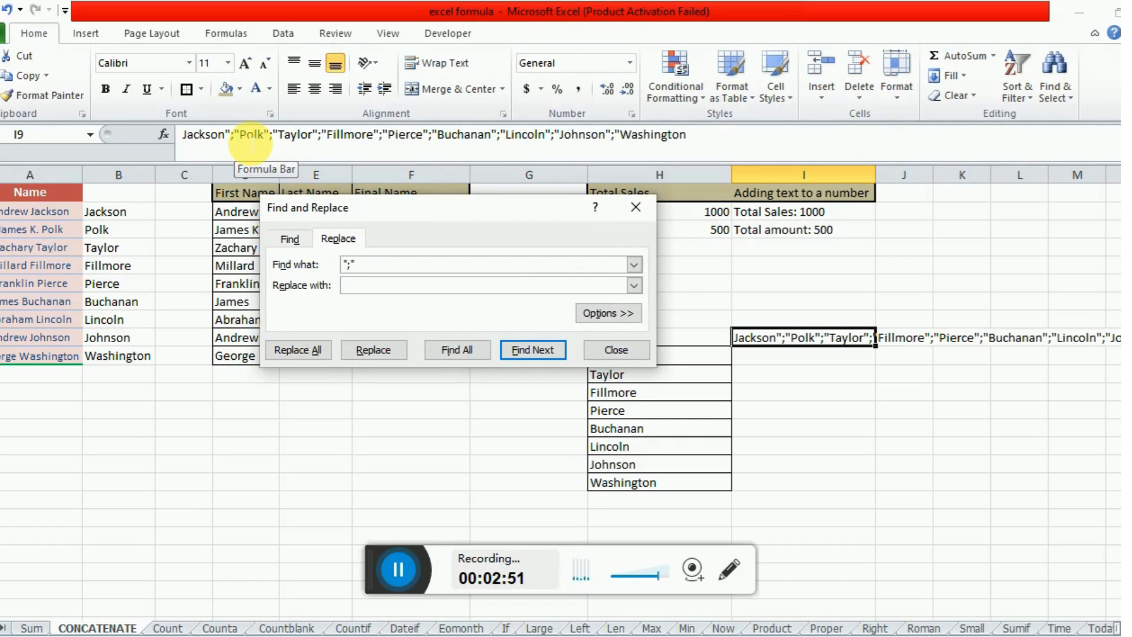
{"action": "key", "text": "alt+a"}
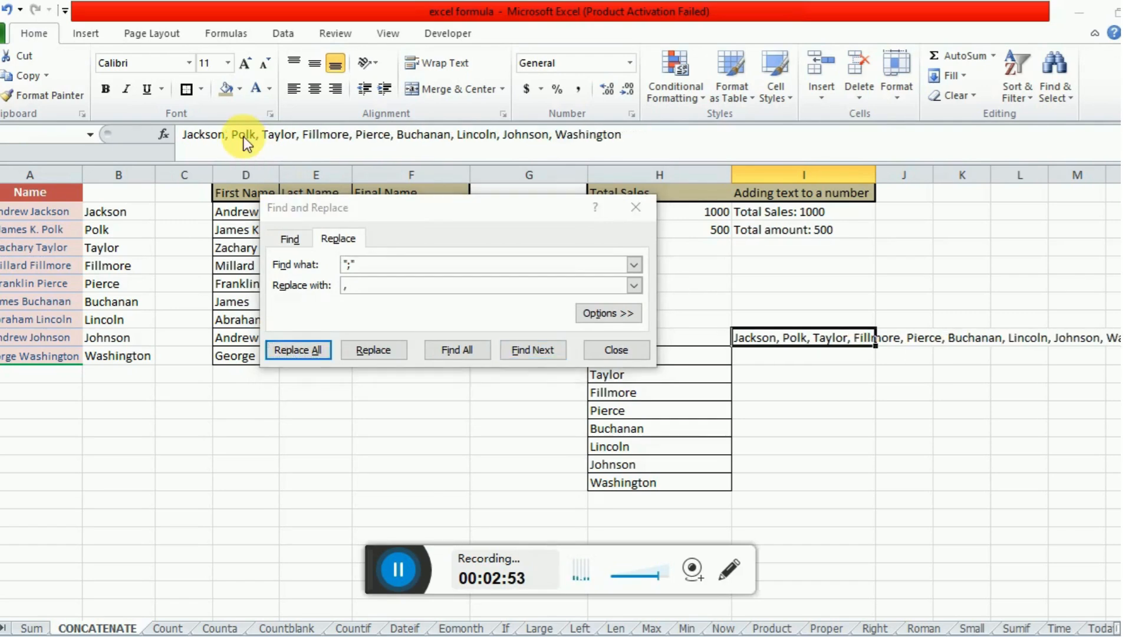
{"action": "key", "text": "Return"}
{"action": "key", "text": "Escape"}
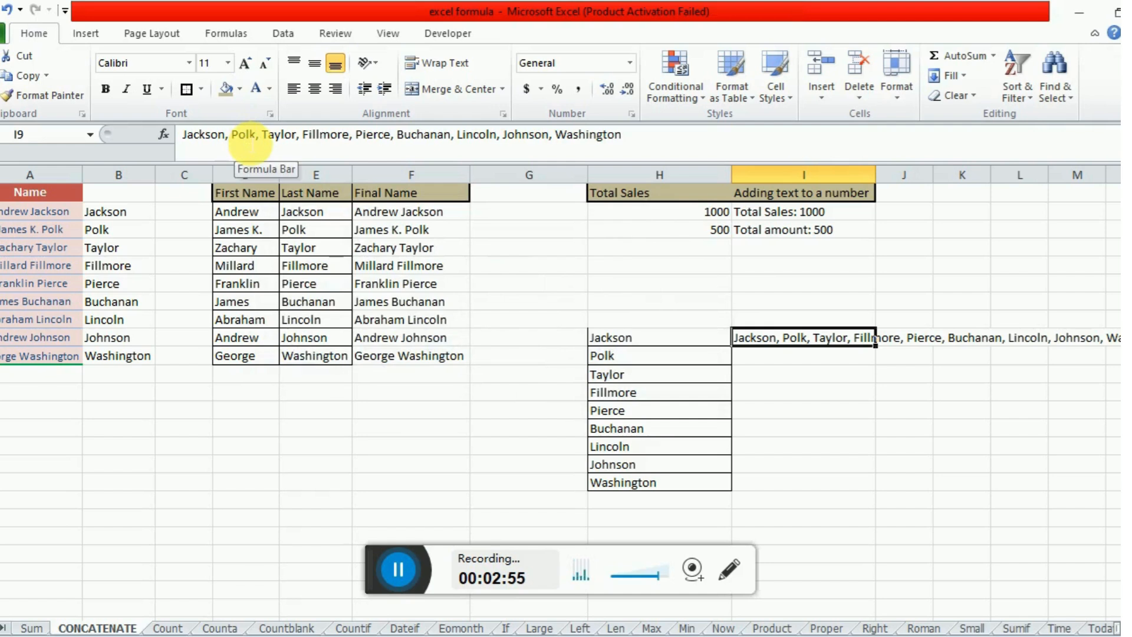
Review the combined list in I9 against the source last names in column H
{"action": "key", "text": "F2"}
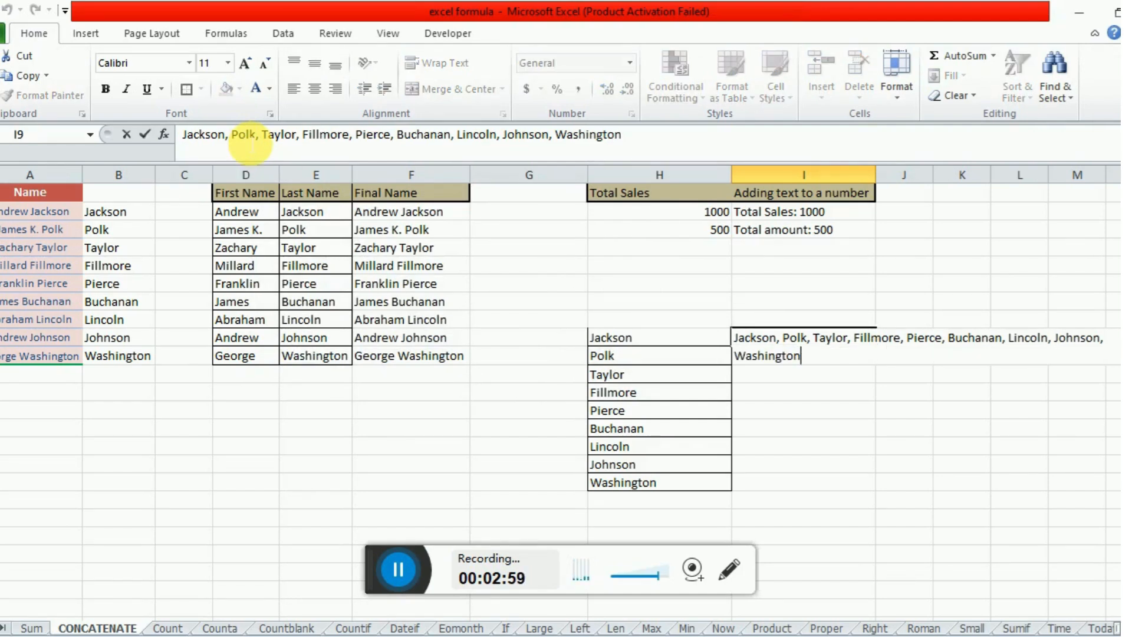
{"action": "key", "text": "Escape"}
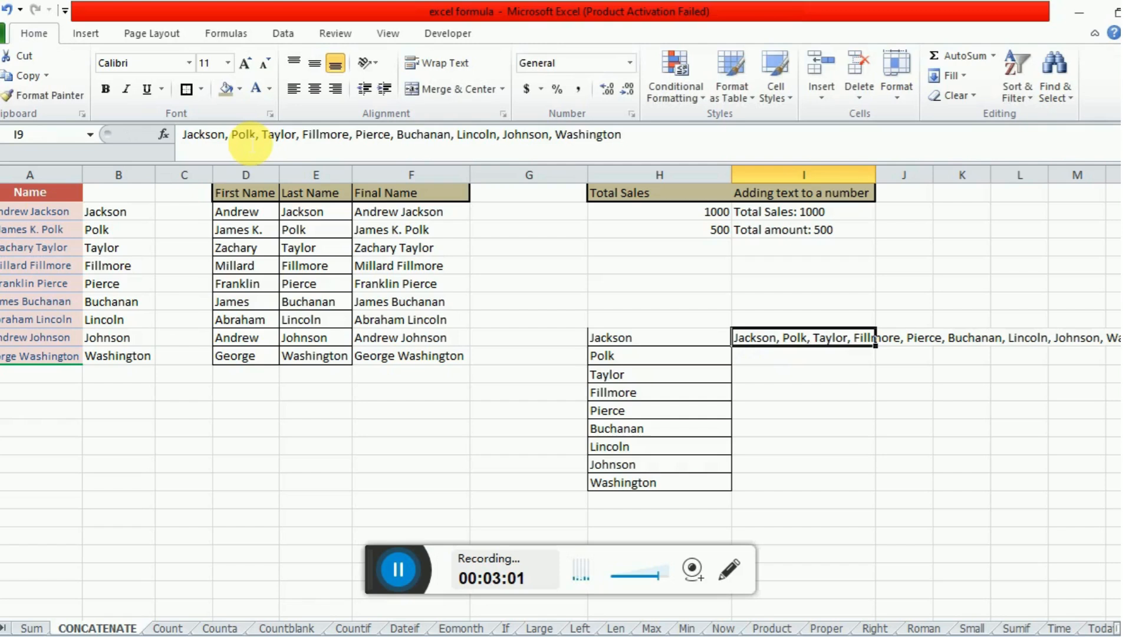
{"action": "key", "text": "Left"}
{"action": "key", "text": "ctrl+shift+Down"}
{"action": "key", "text": "Left"}
{"action": "key", "text": "Right"}
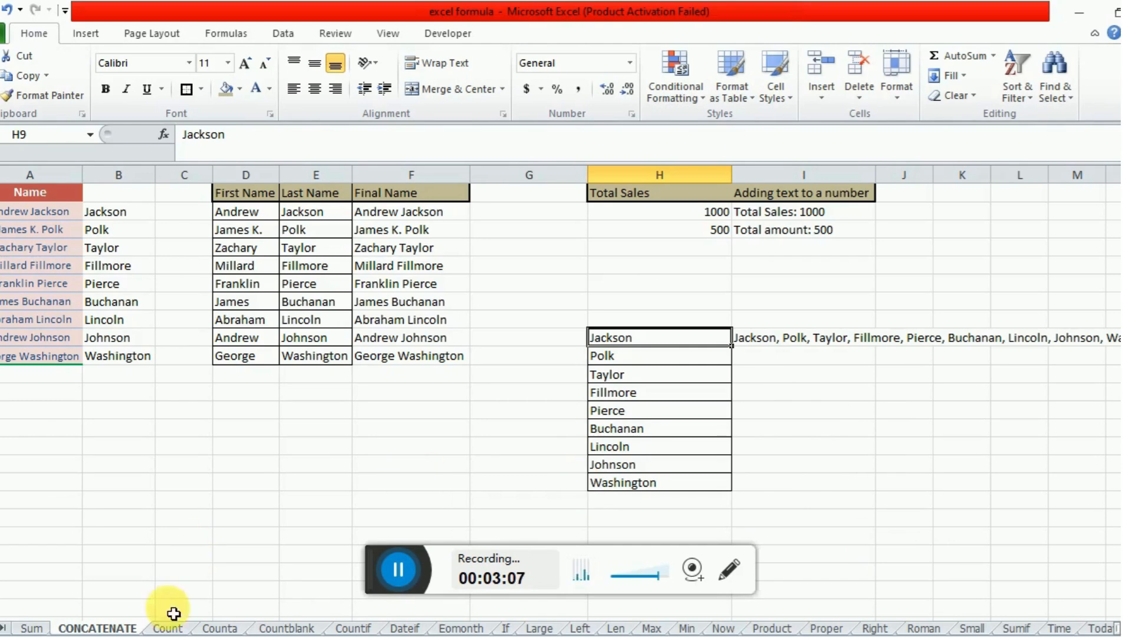
Switch to the Count sheet and examine the enrolment numbers, names and Mark1 to Mark5 values
{"action": "left_click", "coordinate": [399, 569]}
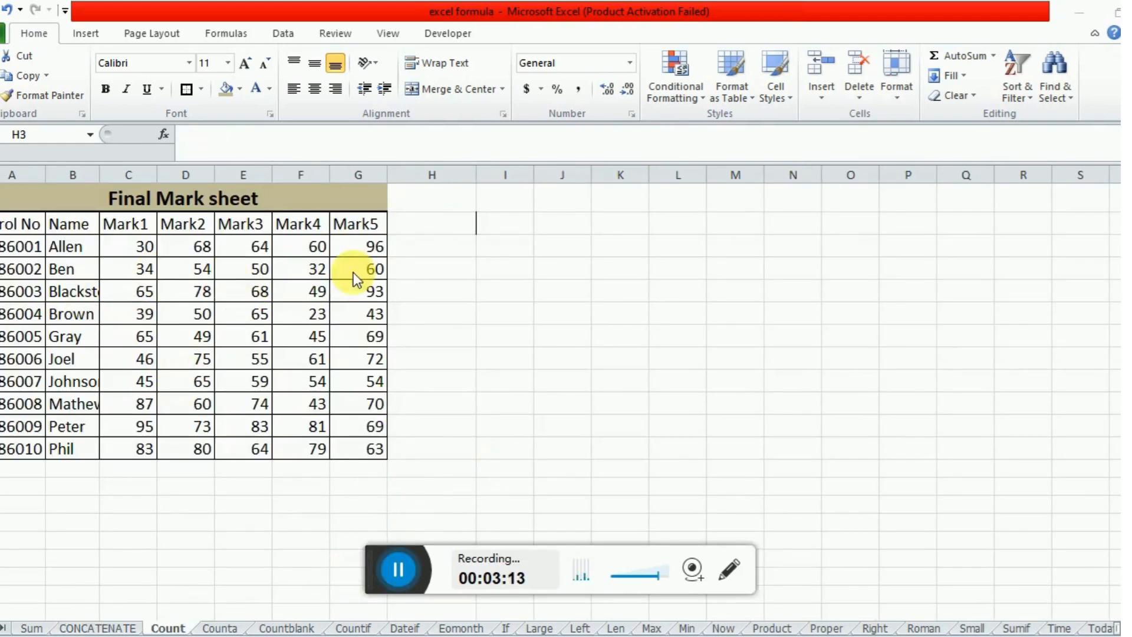
{"action": "left_click", "coordinate": [420, 239]}
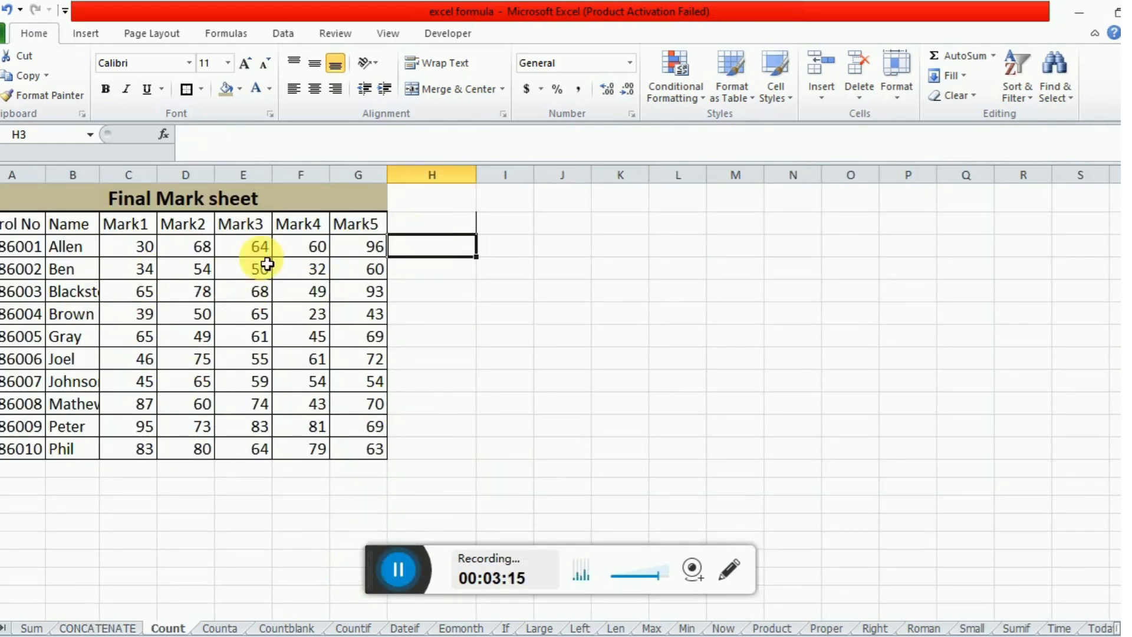
{"action": "left_click", "coordinate": [132, 252]}
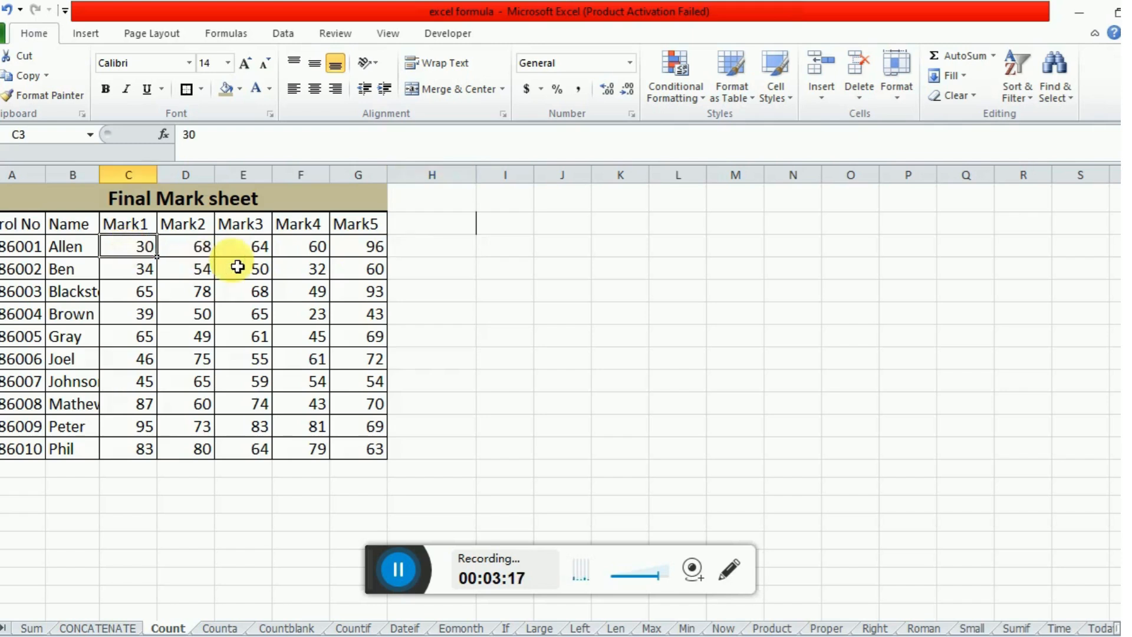
{"action": "key", "text": "Left"}
{"action": "key", "text": "Left"}
{"action": "key", "text": "Right"}
{"action": "key", "text": "Right"}
{"action": "key", "text": "Right"}
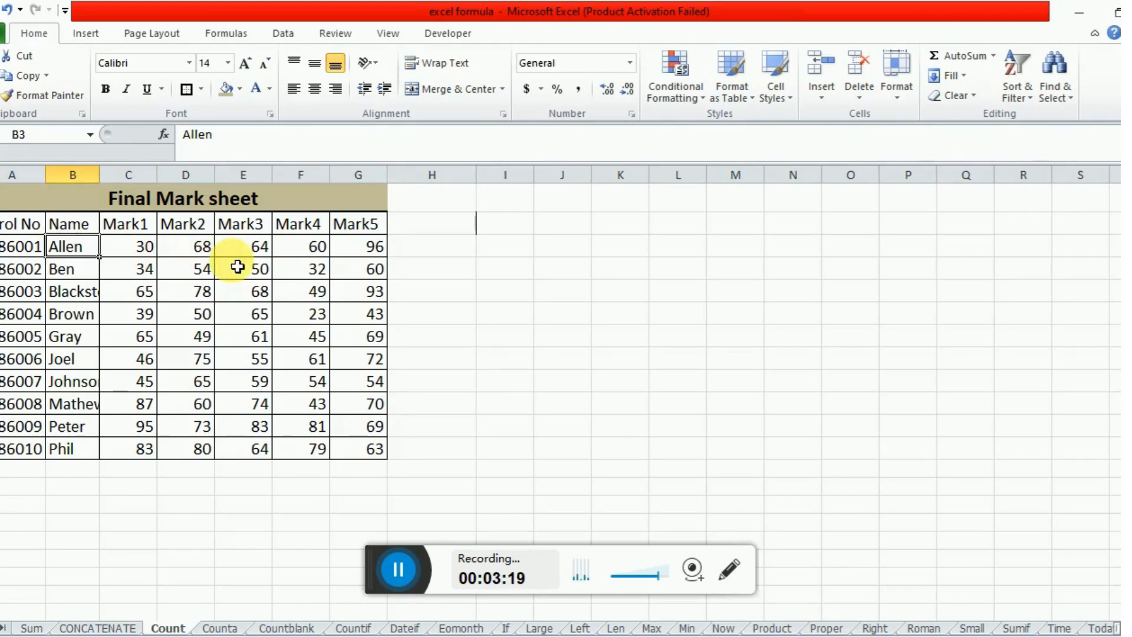
{"action": "key", "text": "Left"}
{"action": "key", "text": "Left"}
{"action": "key", "text": "Left"}
{"action": "key", "text": "ctrl+shift+Down"}
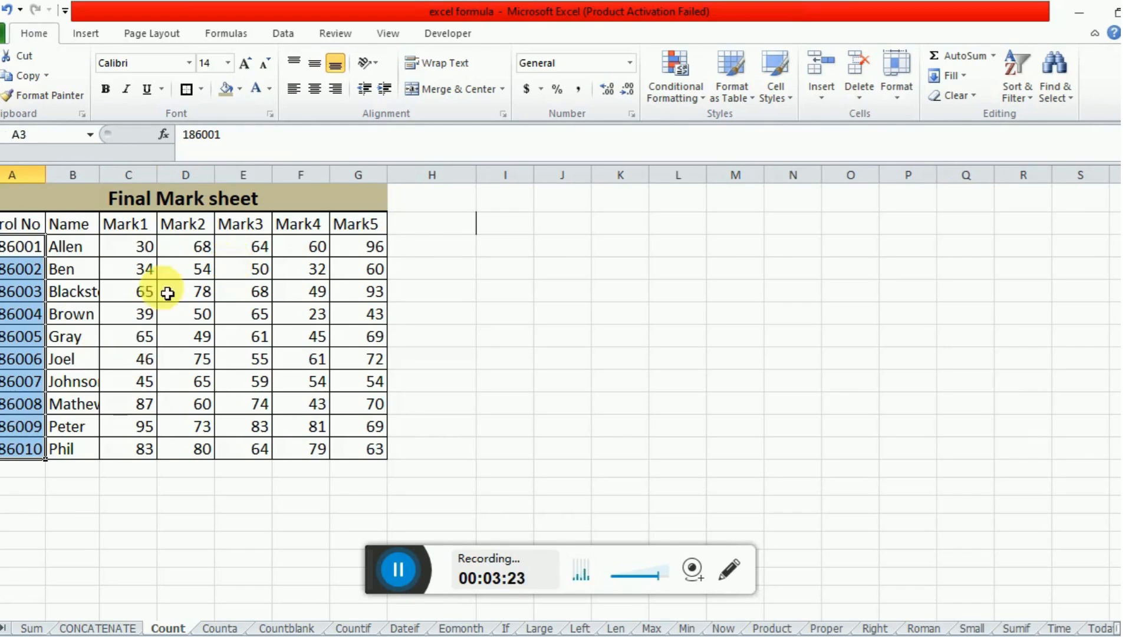
{"action": "left_click_drag", "start_coordinate": [141, 246], "coordinate": [380, 450]}
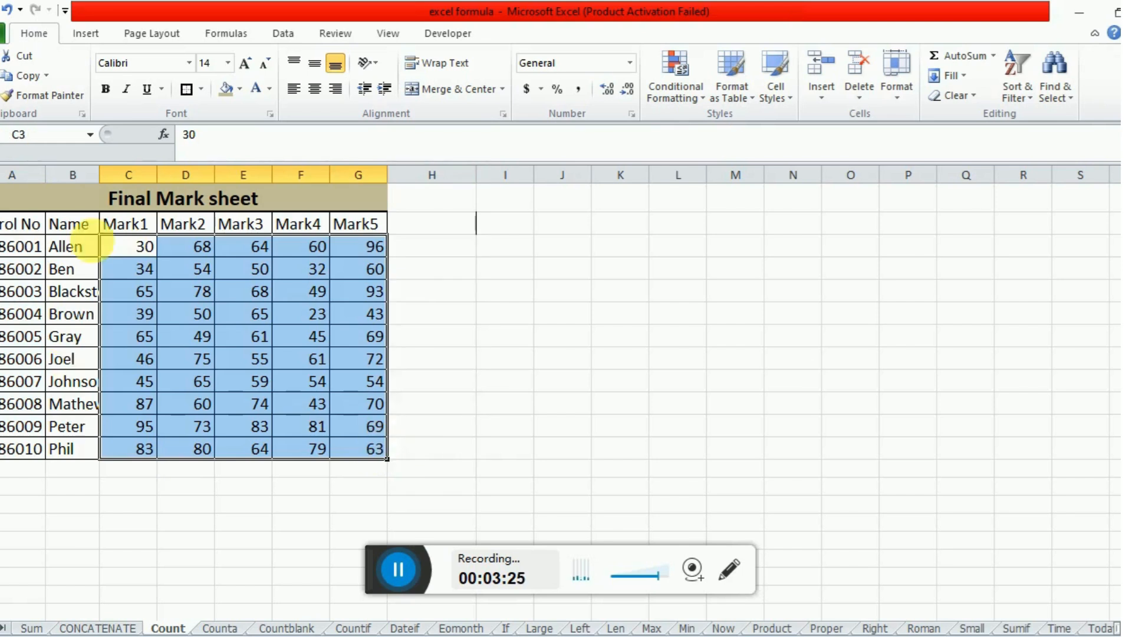
Widen column B to fit the full student names
{"action": "left_click", "coordinate": [86, 244]}
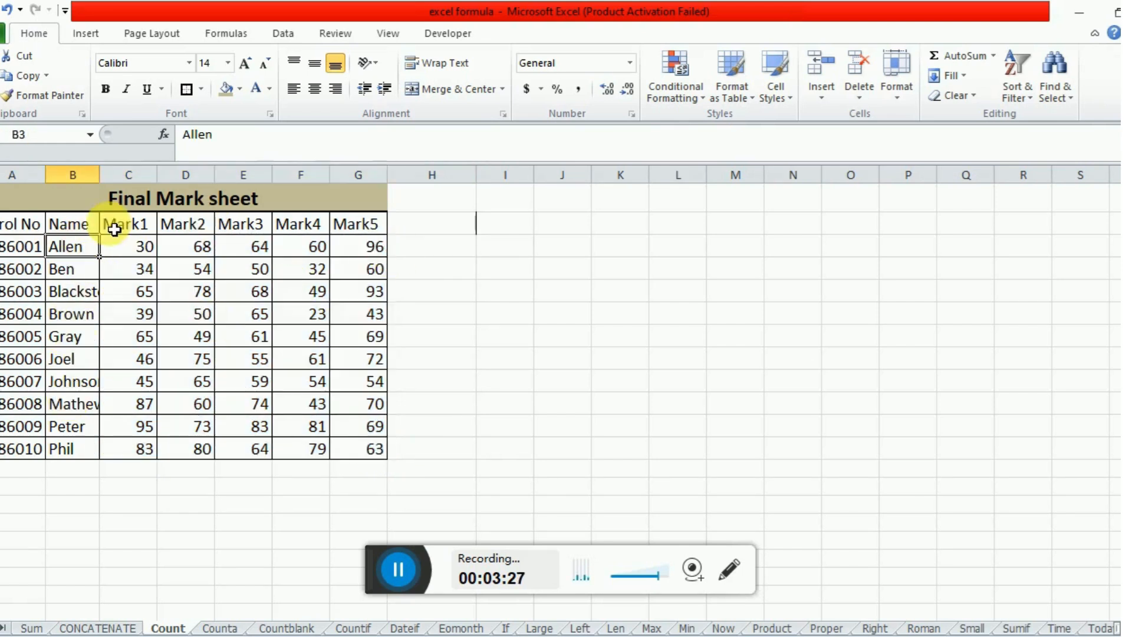
{"action": "double_click", "coordinate": [103, 176]}
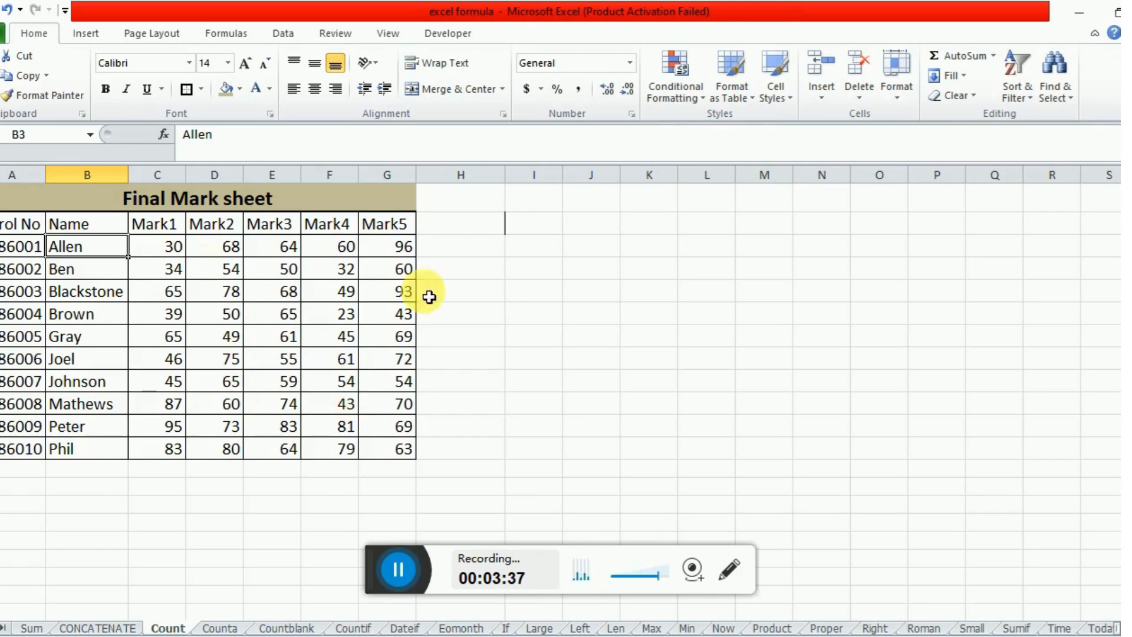
Count the numeric cells of the mark sheet in H3 with =COUNT(A3:G12)
{"action": "left_click", "coordinate": [451, 248]}
{"action": "type", "text": "=coun"}
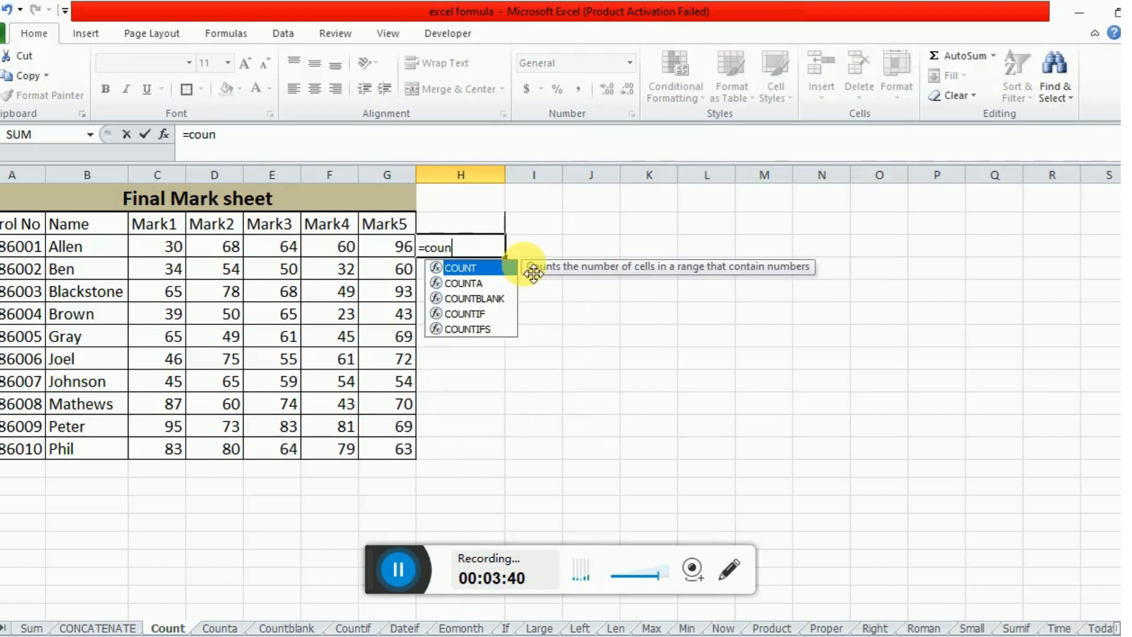
{"action": "key", "text": "Tab"}
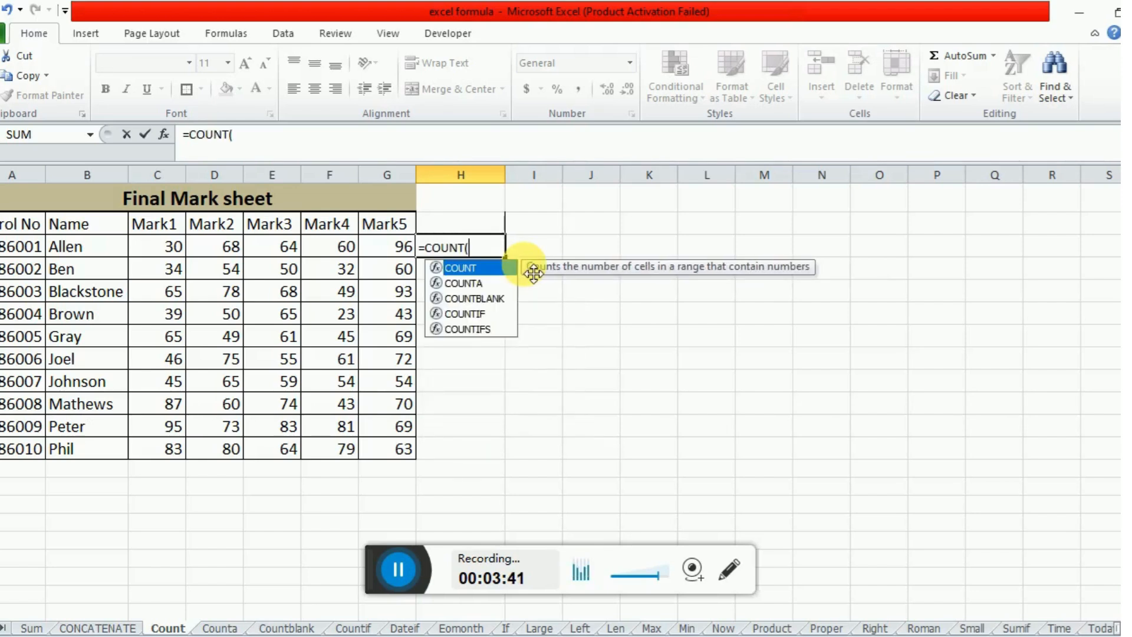
{"action": "left_click_drag", "start_coordinate": [7, 253], "coordinate": [394, 459]}
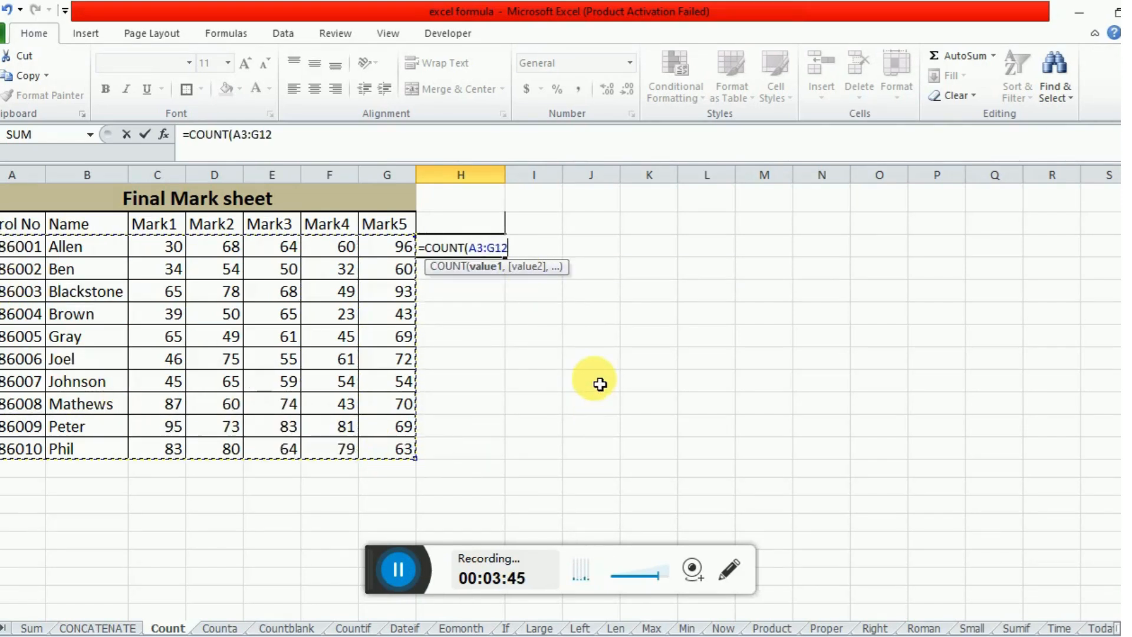
{"action": "key", "text": "Return"}
{"action": "key", "text": "Up"}
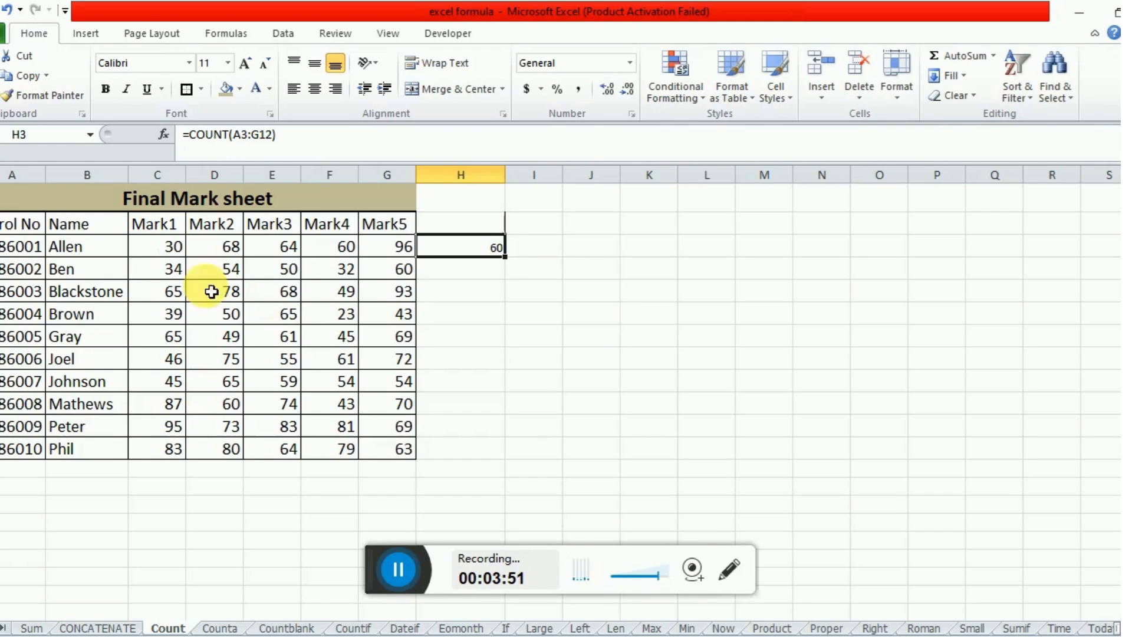
Check which data the COUNT in H3 covers by highlighting the enrolment numbers and the marks in C3:G12
{"action": "left_click", "coordinate": [13, 254]}
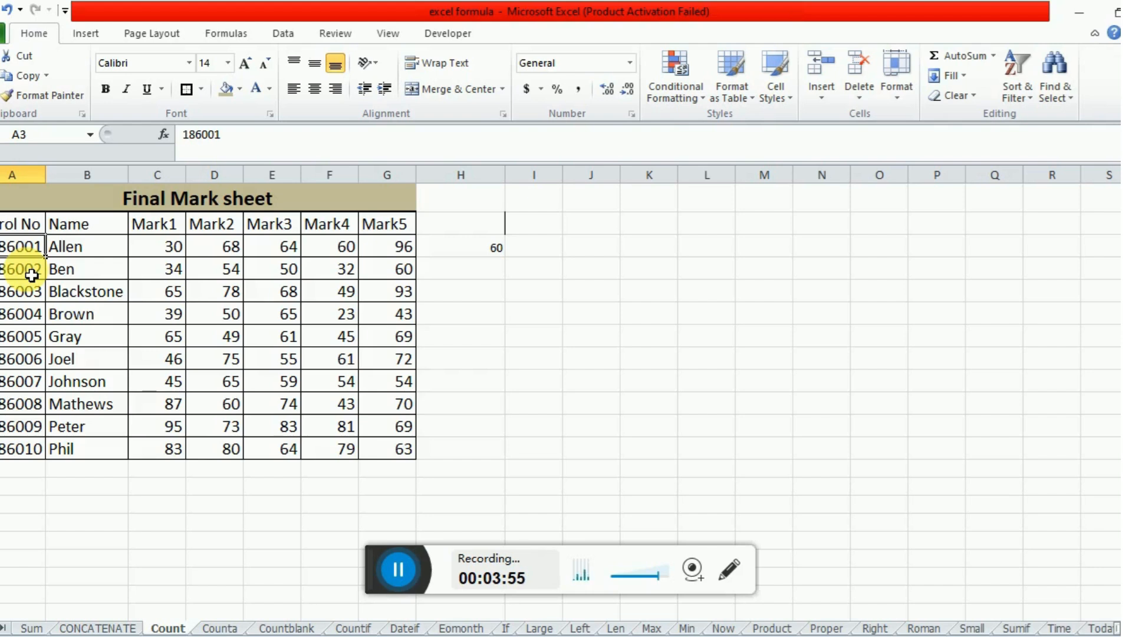
{"action": "key", "text": "ctrl+shift+Down"}
{"action": "key", "text": "Right"}
{"action": "key", "text": "Right"}
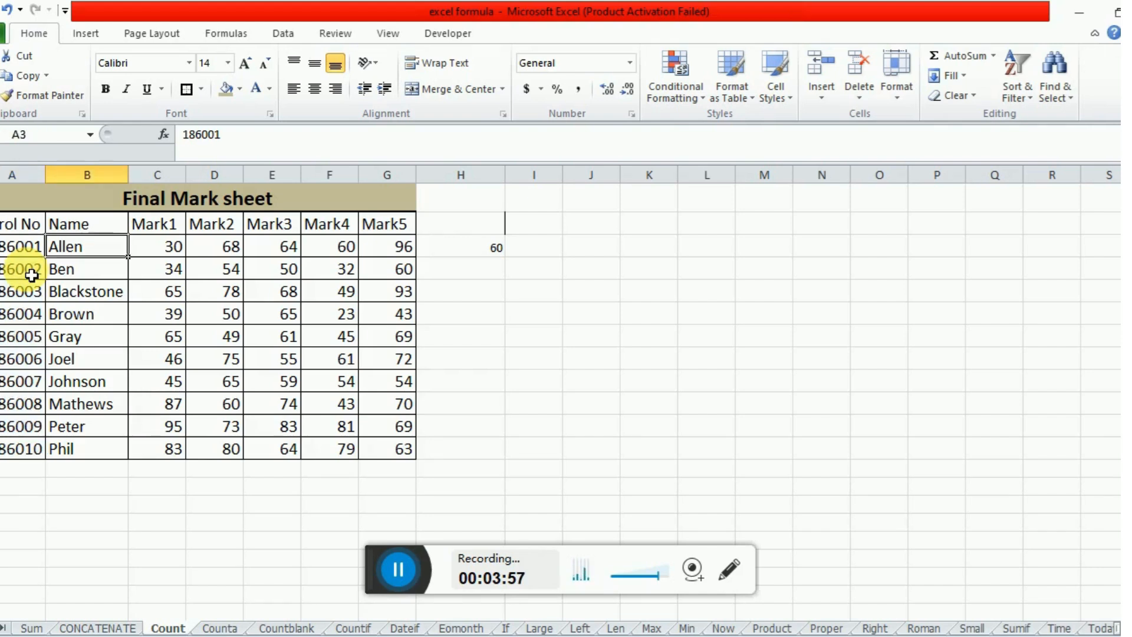
{"action": "key", "text": "ctrl+shift+Down"}
{"action": "key", "text": "shift+Right"}
{"action": "key", "text": "shift+Right"}
{"action": "key", "text": "shift+Right"}
{"action": "key", "text": "shift+Right"}
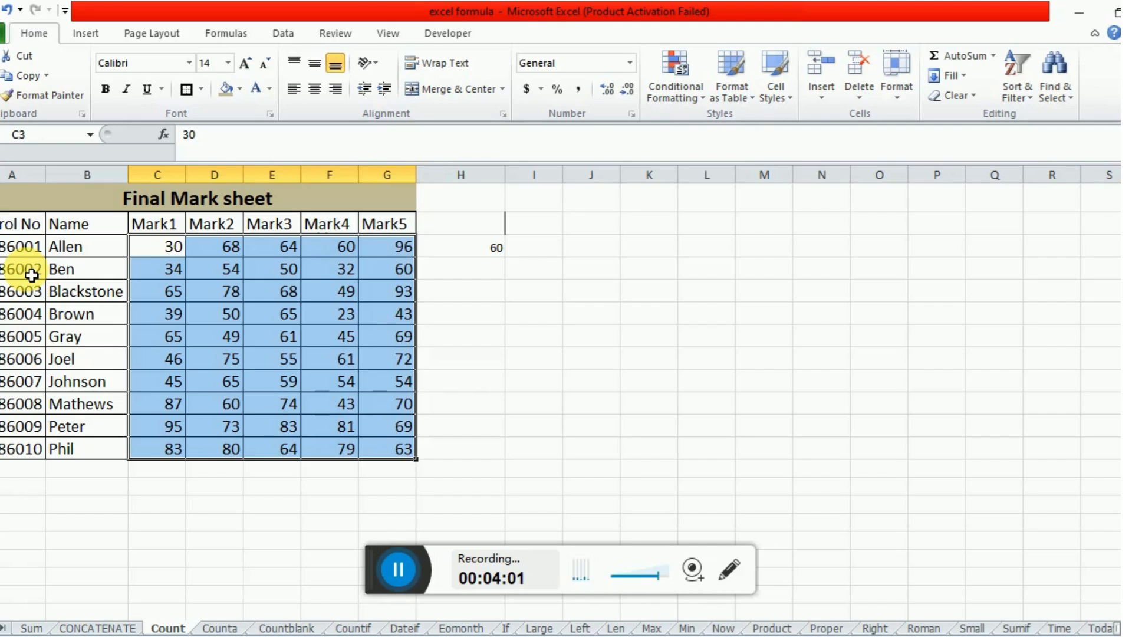
{"action": "key", "text": "Right"}
{"action": "key", "text": "Right"}
{"action": "key", "text": "Right"}
{"action": "key", "text": "Right"}
{"action": "key", "text": "Right"}
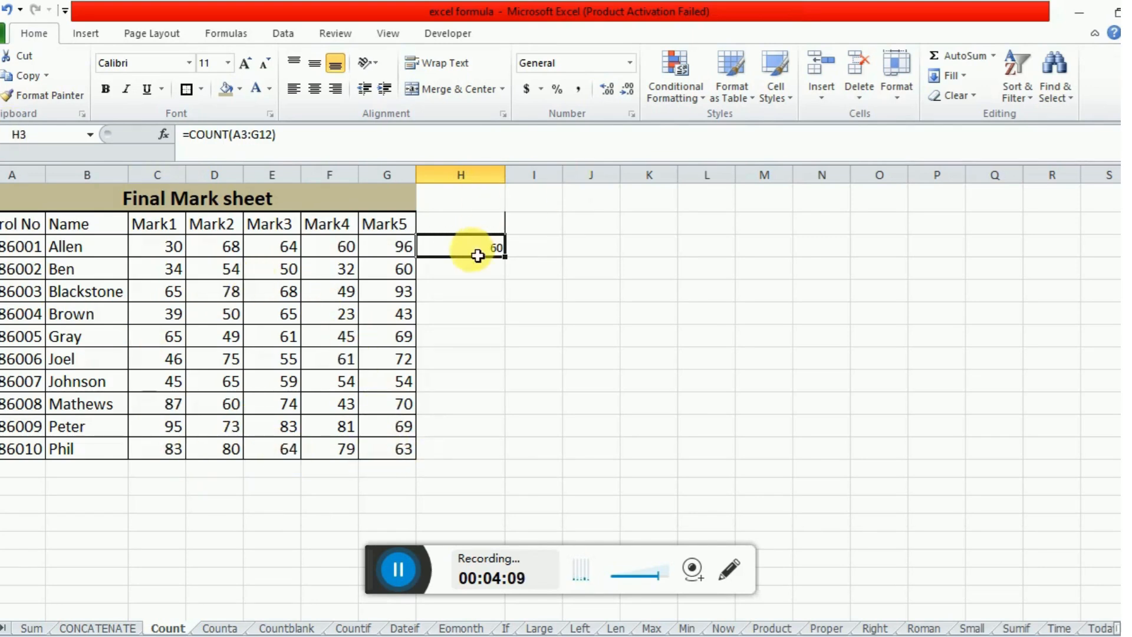
Count the Mark5 values greater than 10 in I3 with =COUNT(IF(G3:G12>10,G3:G12))
{"action": "left_click", "coordinate": [540, 254]}
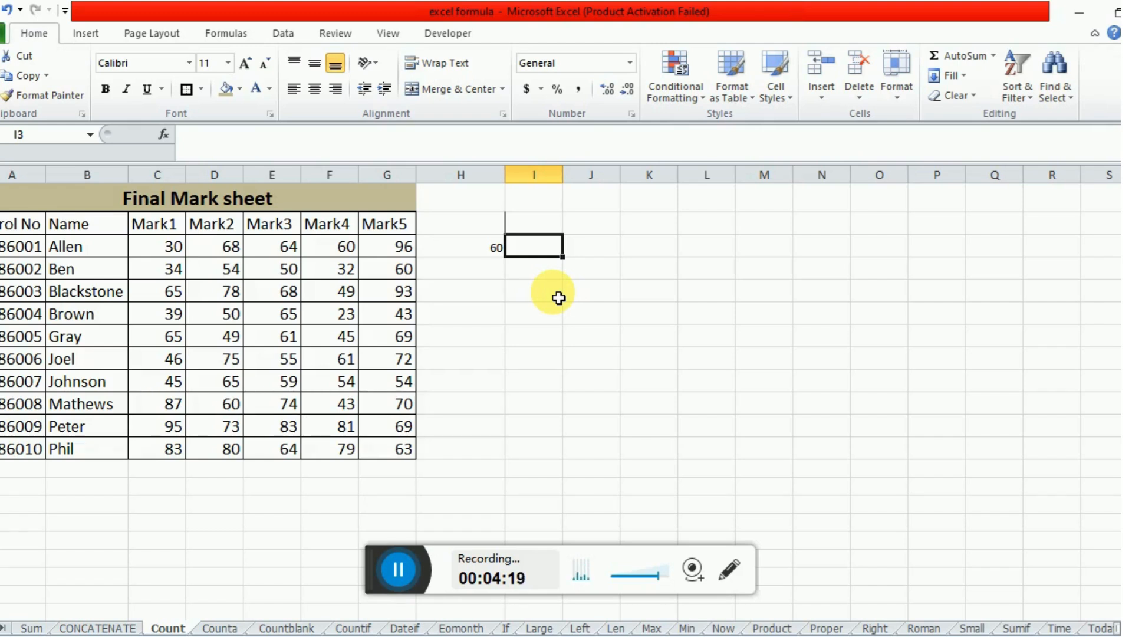
{"action": "type", "text": "=count"}
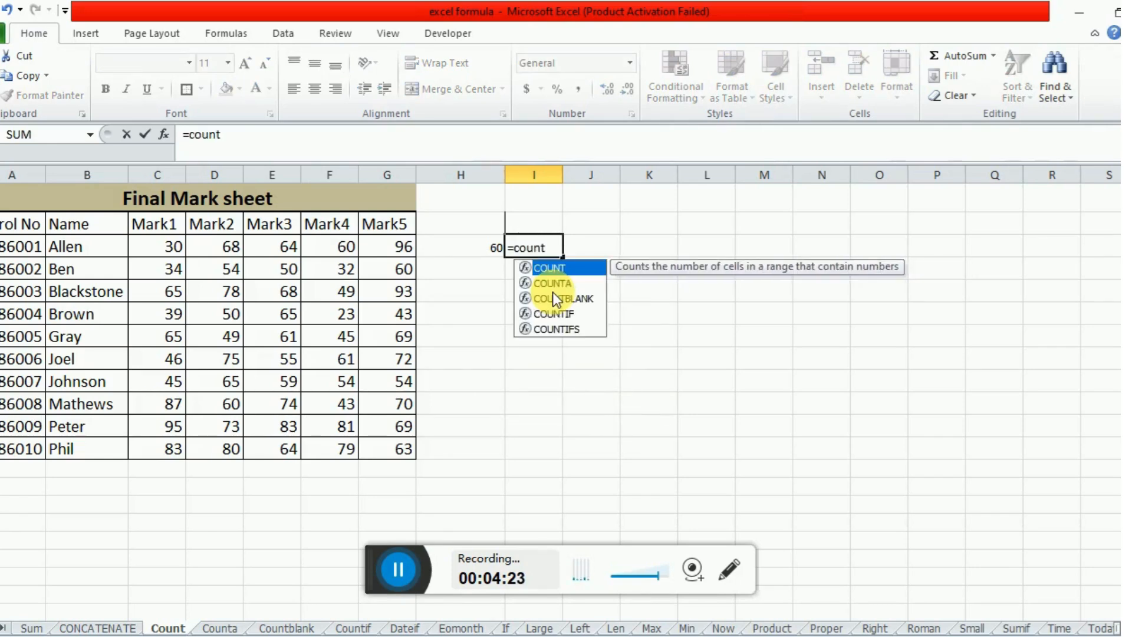
{"action": "key", "text": "Tab"}
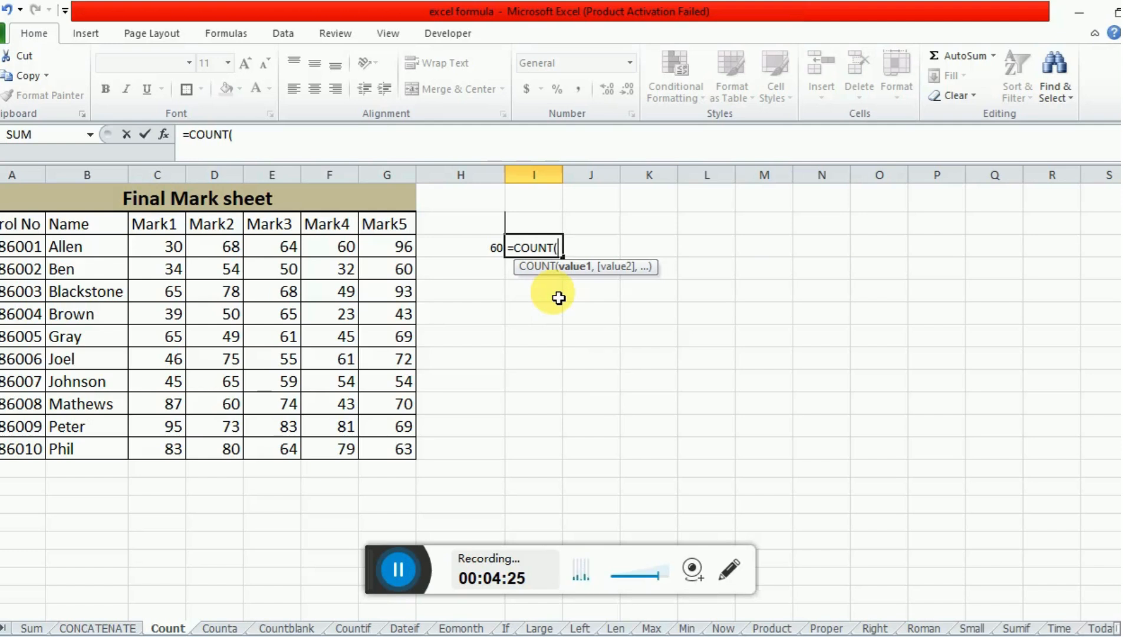
{"action": "type", "text": "if"}
{"action": "key", "text": "Tab"}
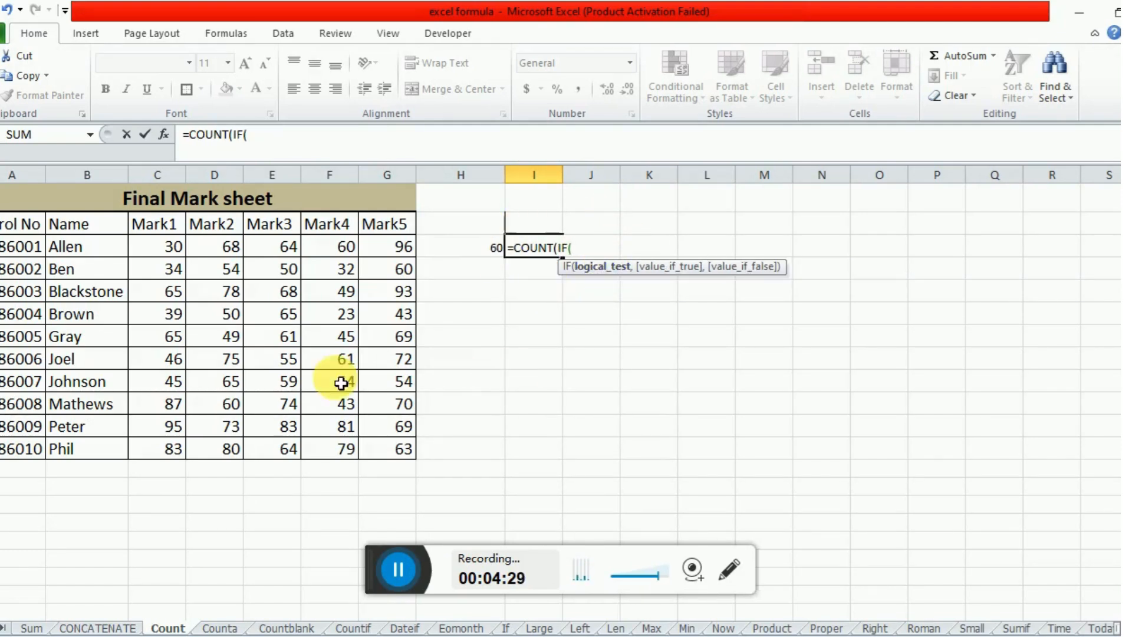
{"action": "left_click_drag", "start_coordinate": [397, 250], "coordinate": [392, 449]}
{"action": "type", "text": ">10"}
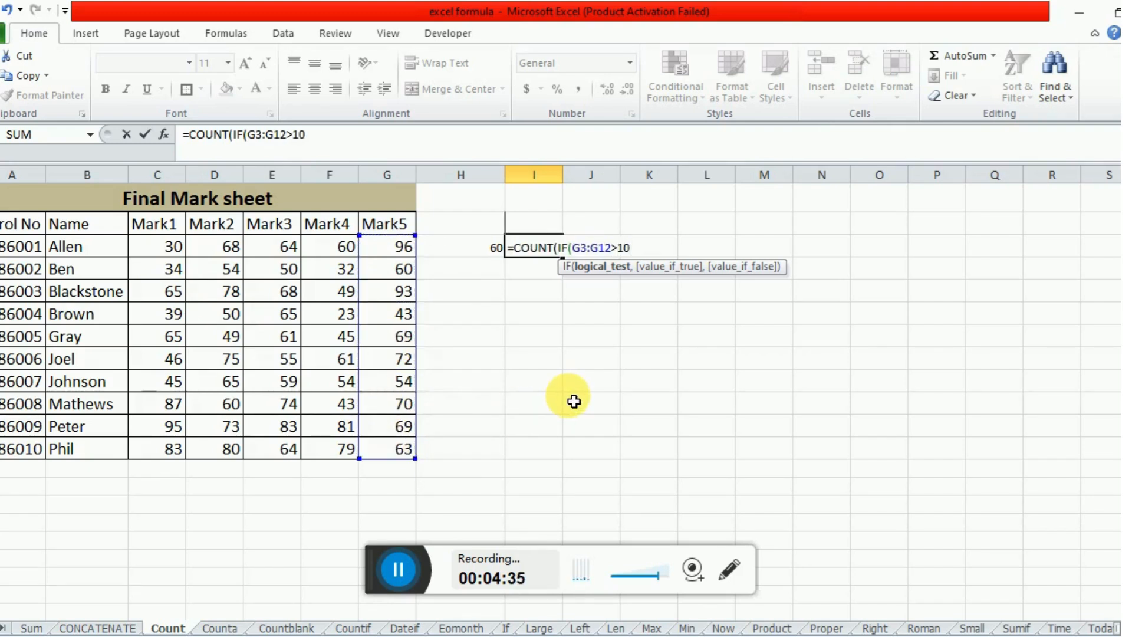
{"action": "type", "text": ","}
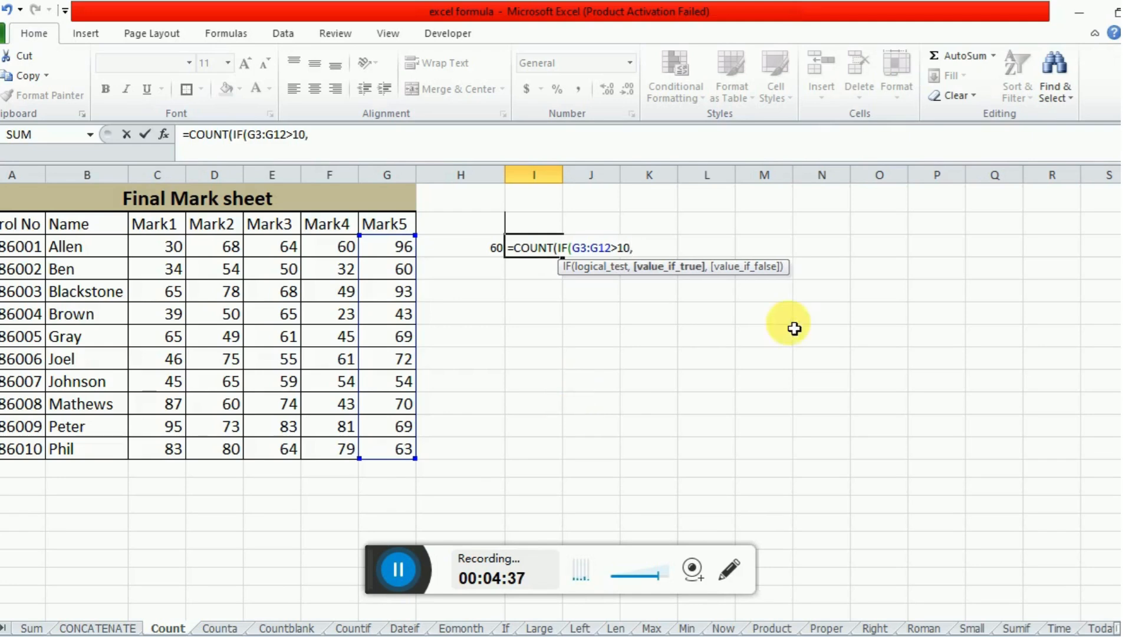
{"action": "left_click_drag", "start_coordinate": [391, 251], "coordinate": [413, 464]}
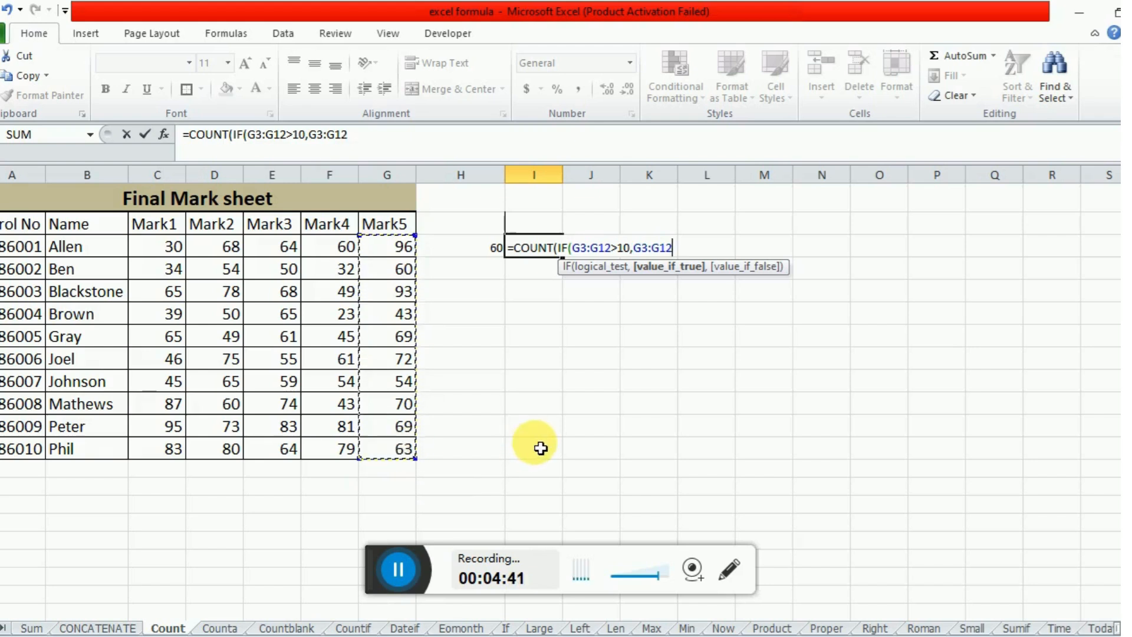
{"action": "type", "text": ")"}
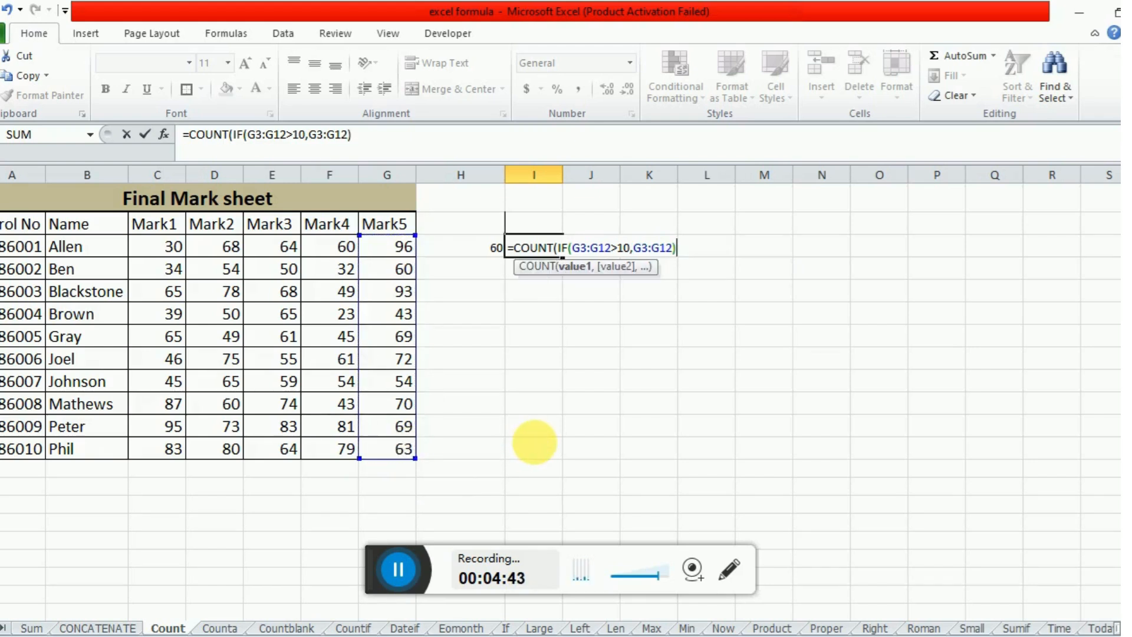
{"action": "key", "text": "Return"}
{"action": "key", "text": "Return"}
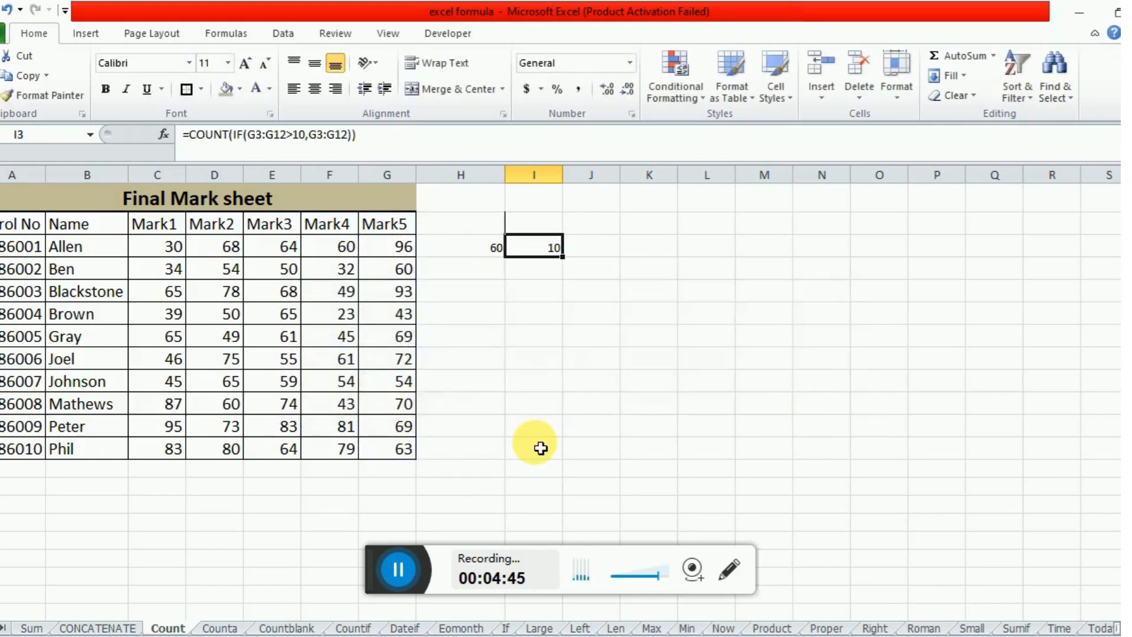
Add the value 11 in G13, directly below the last Mark5 value
{"action": "left_click_drag", "start_coordinate": [398, 243], "coordinate": [407, 453]}
{"action": "left_click", "coordinate": [548, 248]}
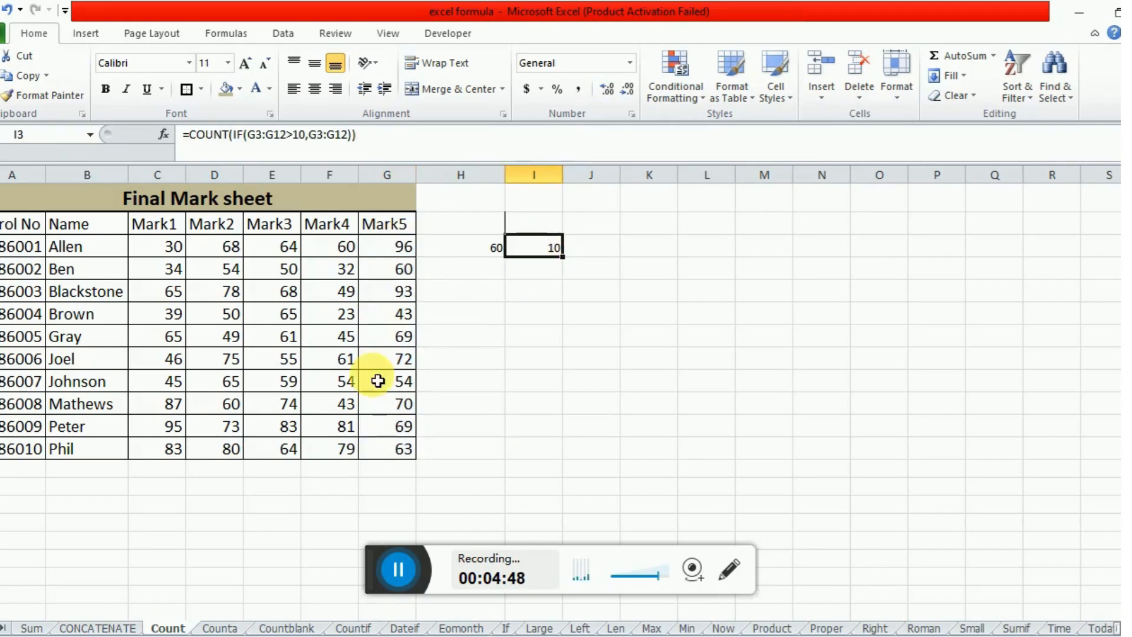
{"action": "left_click", "coordinate": [395, 453]}
{"action": "left_click", "coordinate": [386, 470]}
{"action": "type", "text": "11"}
{"action": "key", "text": "Tab"}
Extend both ranges of the COUNT with IF formula in I3 to G3:G13 and highlight the Mark5 values it covers
{"action": "key", "text": "ctrl+Up"}
{"action": "key", "text": "Right"}
{"action": "key", "text": "F2"}
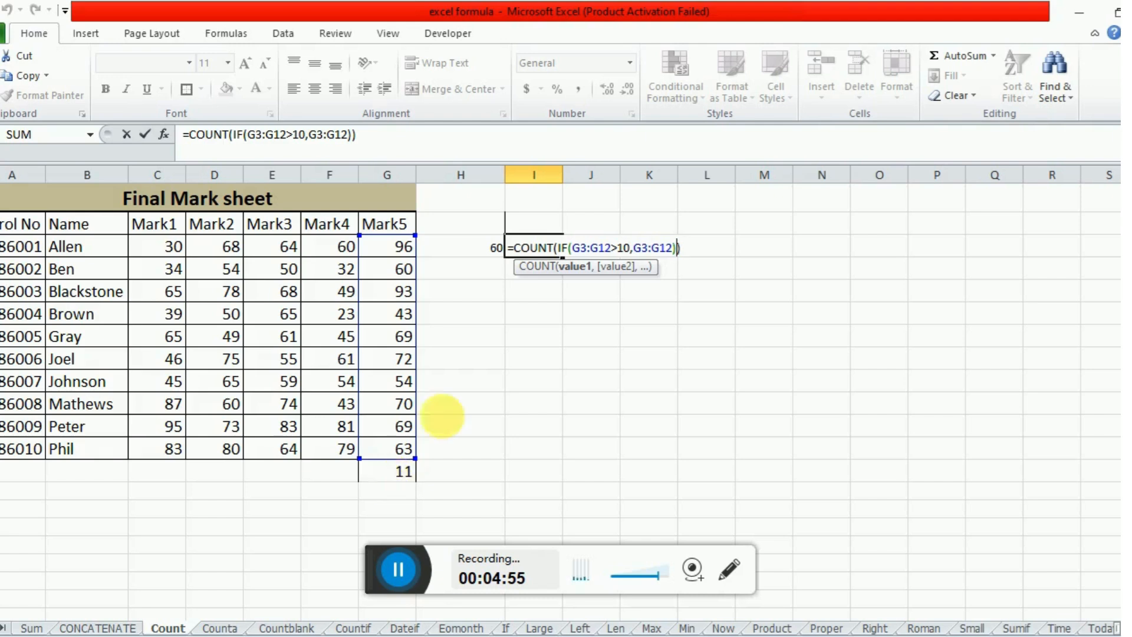
{"action": "left_click", "coordinate": [611, 247]}
{"action": "key", "text": "BackSpace"}
{"action": "type", "text": "3"}
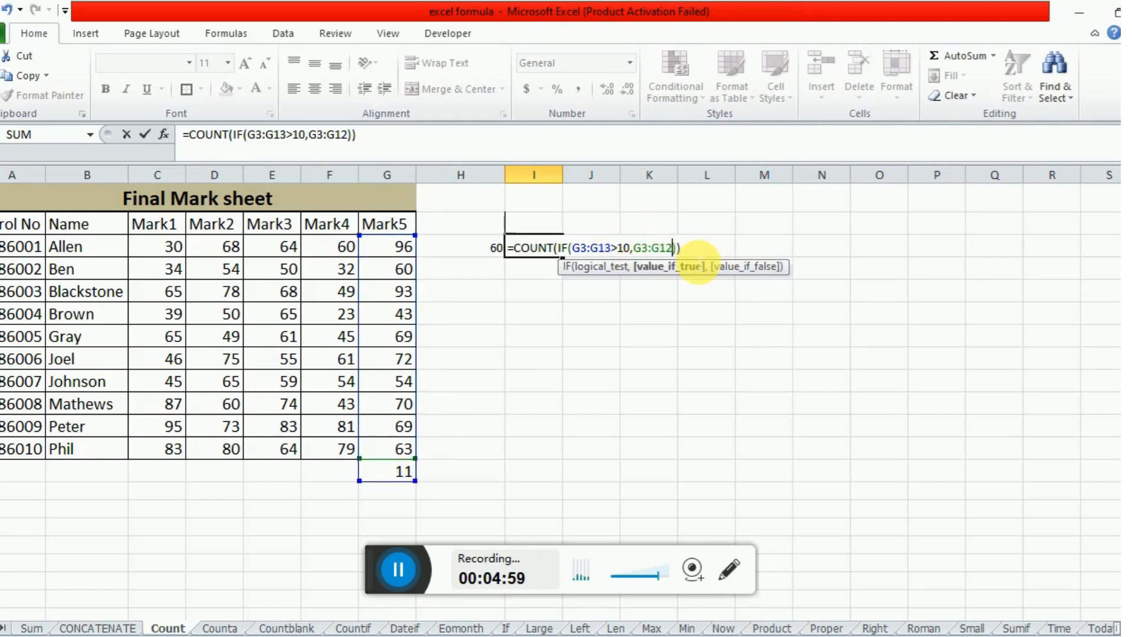
{"action": "key", "text": "Return"}
{"action": "key", "text": "Up"}
{"action": "key", "text": "Left"}
{"action": "key", "text": "Left"}
{"action": "key", "text": "ctrl+shift+Down"}
{"action": "key", "text": "Right"}
{"action": "key", "text": "Right"}
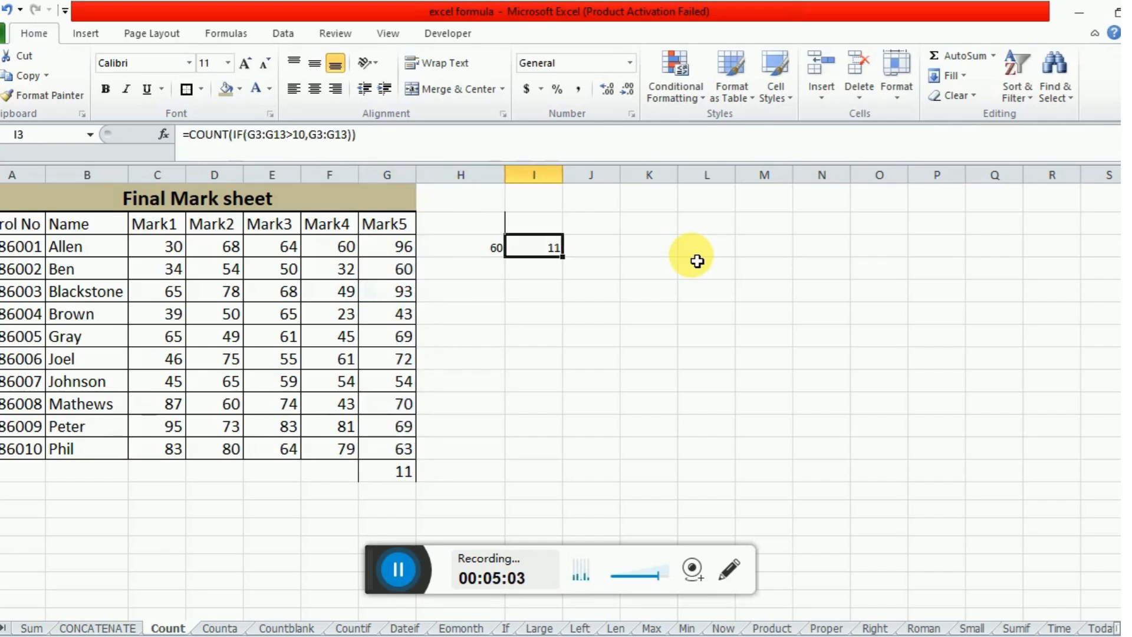
Change G13, directly below the Mark5 values, to 12 and recheck the COUNT with IF in I3 against the highlighted column
{"action": "key", "text": "Left"}
{"action": "key", "text": "Left"}
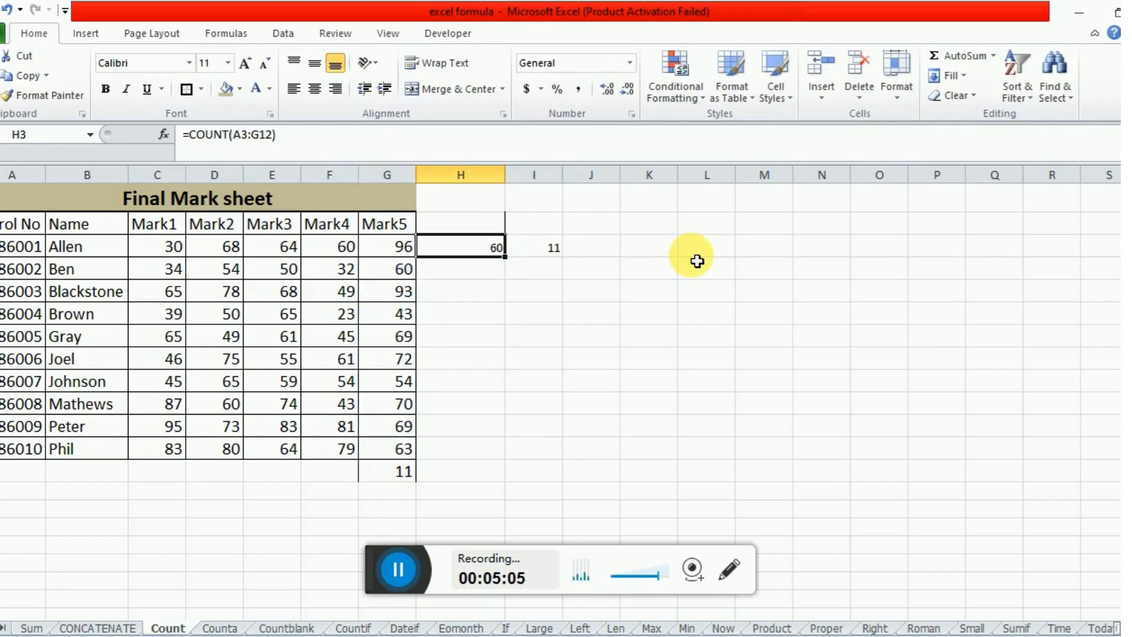
{"action": "key", "text": "ctrl+Down"}
{"action": "type", "text": "12"}
{"action": "key", "text": "Right"}
{"action": "key", "text": "Left"}
{"action": "key", "text": "ctrl+Up"}
{"action": "key", "text": "Down"}
{"action": "key", "text": "ctrl+shift+Down"}
{"action": "key", "text": "Right"}
{"action": "key", "text": "Right"}
{"action": "key", "text": "Right"}
{"action": "key", "text": "Left"}
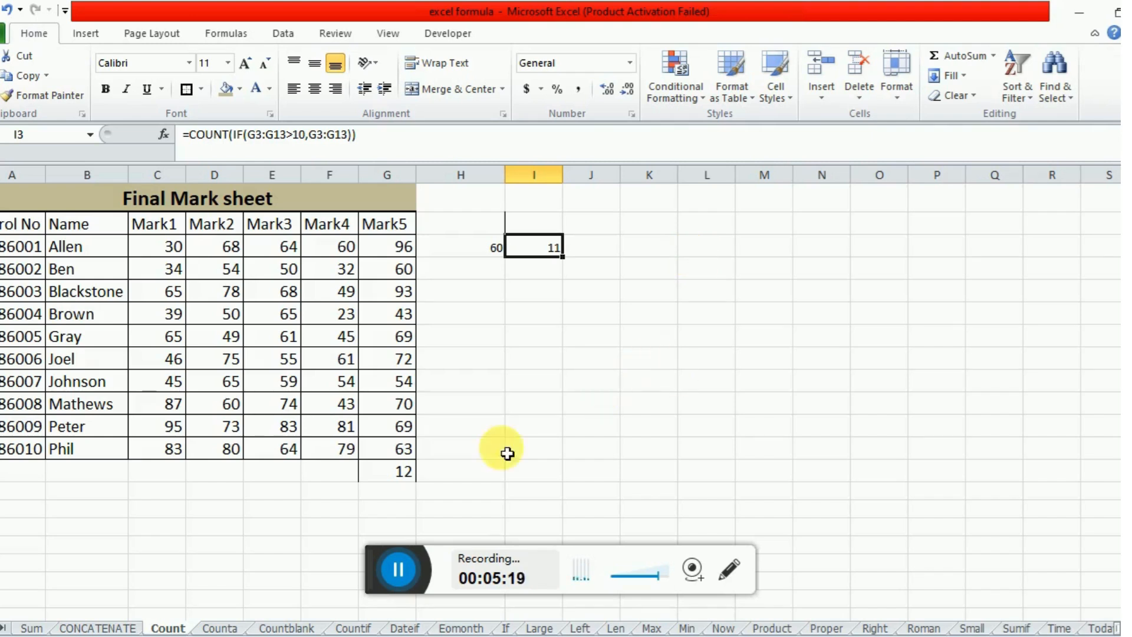
Count the non-empty cells of the mark sheet in H3 of the Counta sheet with =COUNTA(A3:G12)
{"action": "key", "text": "ctrl+Page_Down"}
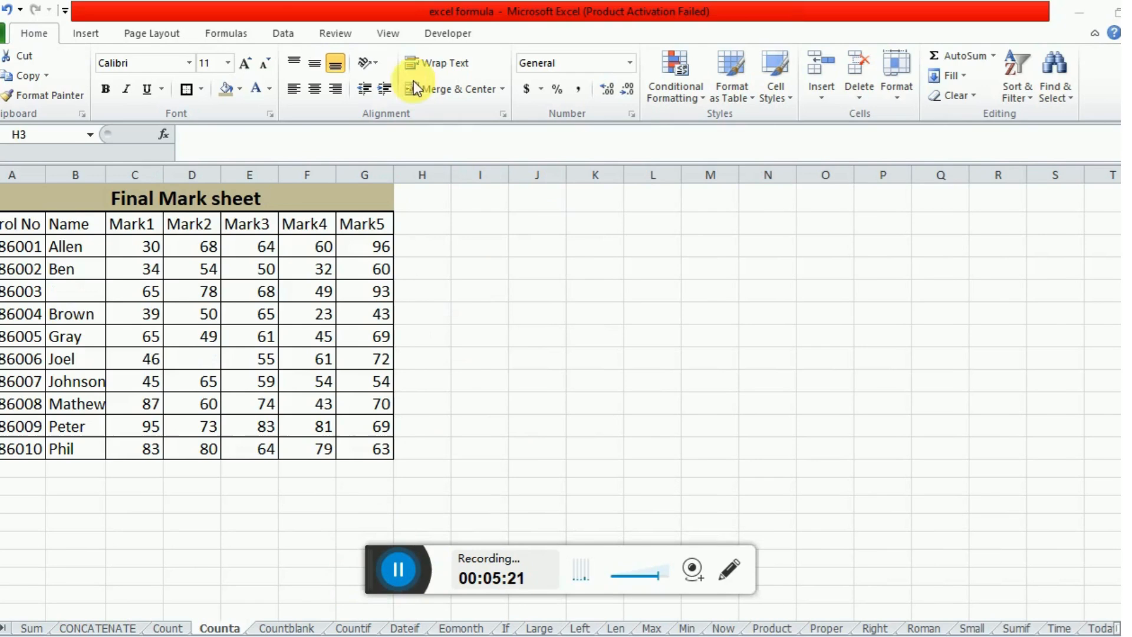
{"action": "left_click", "coordinate": [421, 235]}
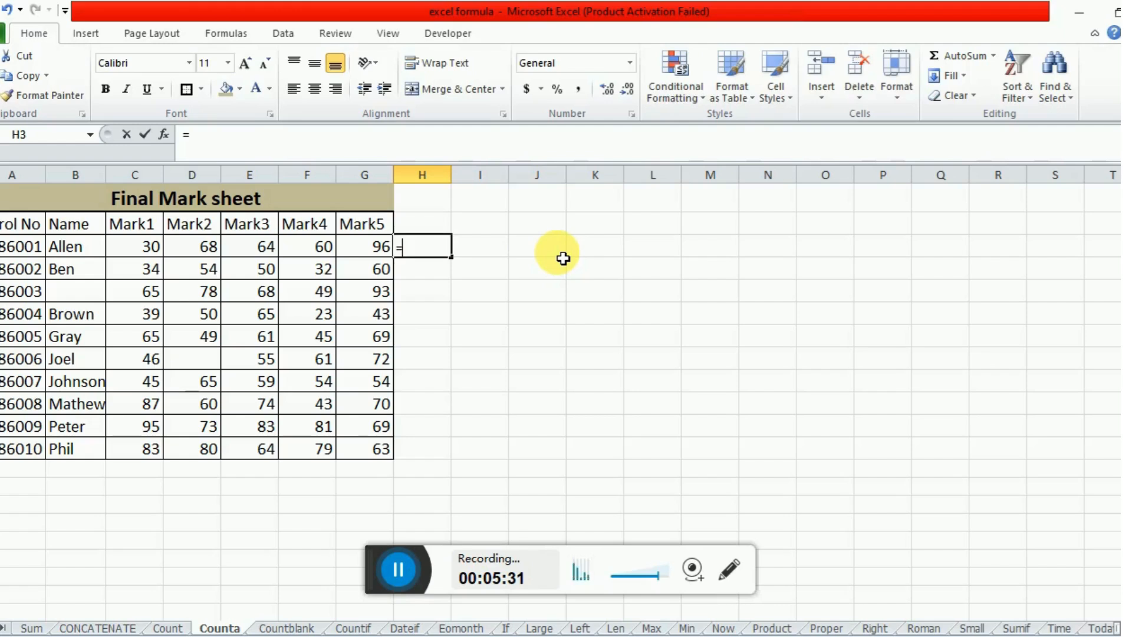
{"action": "type", "text": "=counta"}
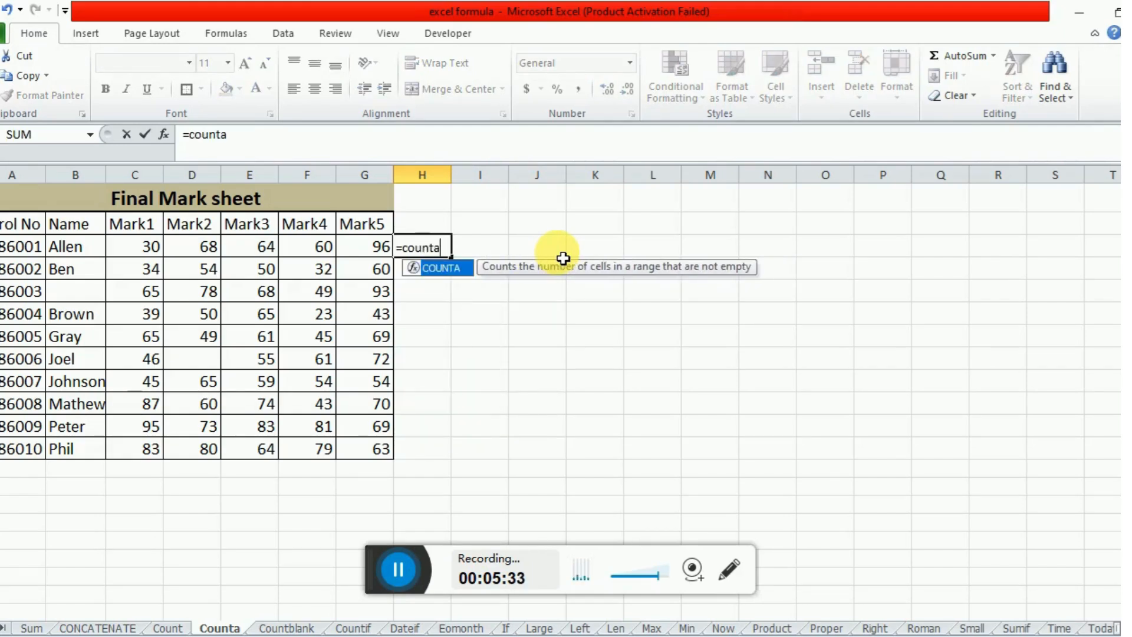
{"action": "key", "text": "Tab"}
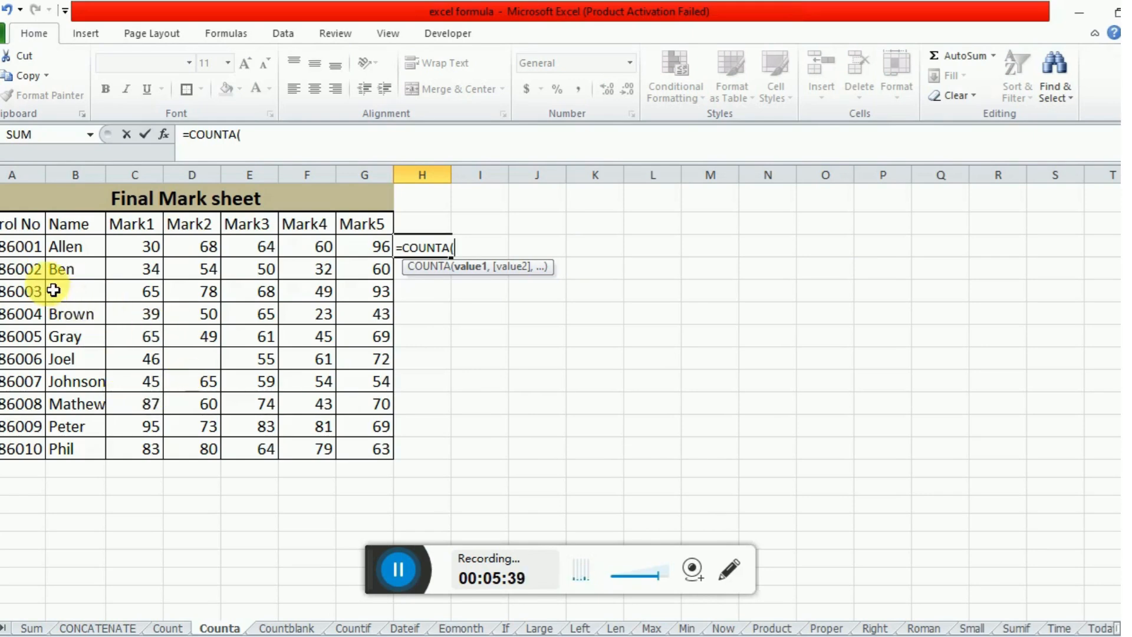
{"action": "left_click_drag", "start_coordinate": [25, 263], "coordinate": [386, 458]}
{"action": "key", "text": "Return"}
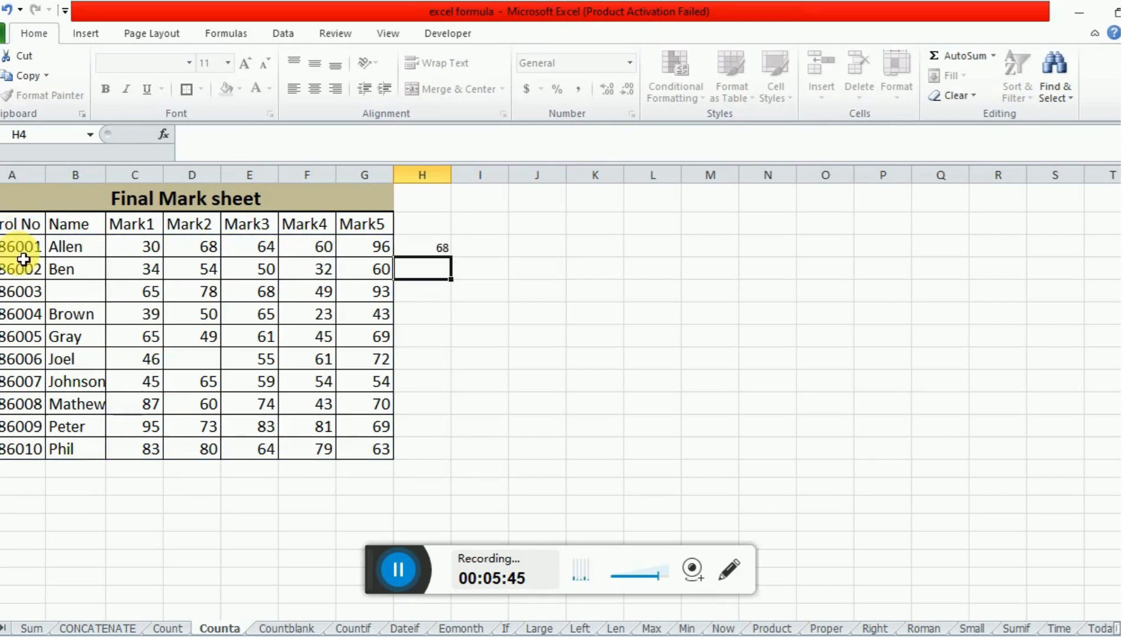
{"action": "key", "text": "Up"}
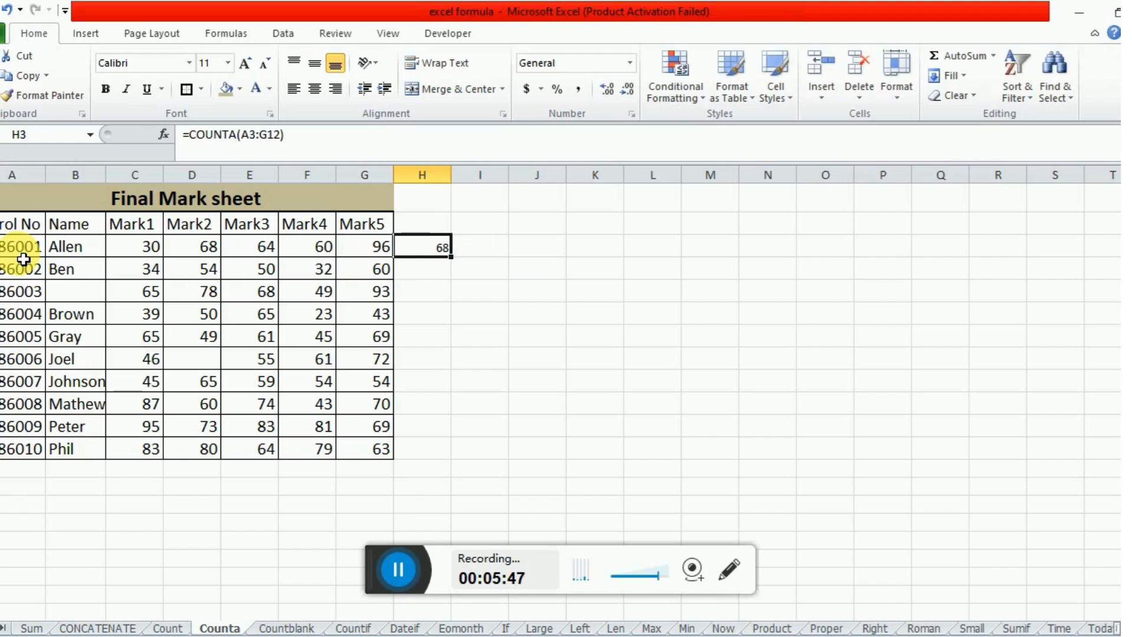
Compare the blank cells B5 and D8 and a filled name cell with the COUNTA formula in H3
{"action": "key", "text": "Left"}
{"action": "key", "text": "Left"}
{"action": "key", "text": "Left"}
{"action": "left_click", "coordinate": [76, 291]}
{"action": "left_click", "coordinate": [192, 363]}
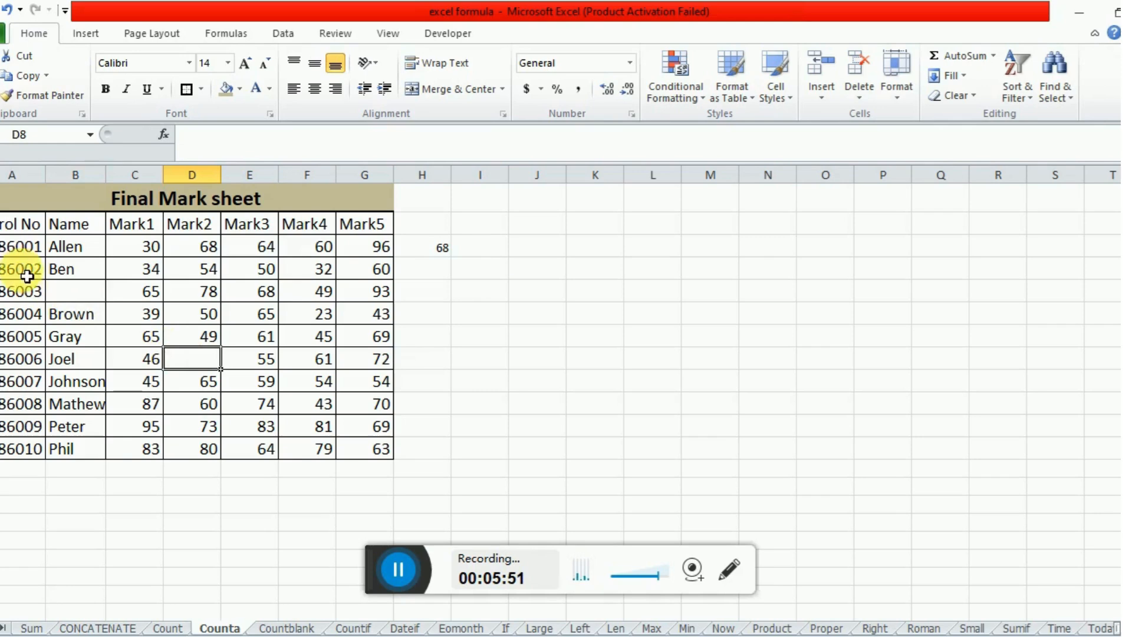
{"action": "left_click", "coordinate": [419, 248]}
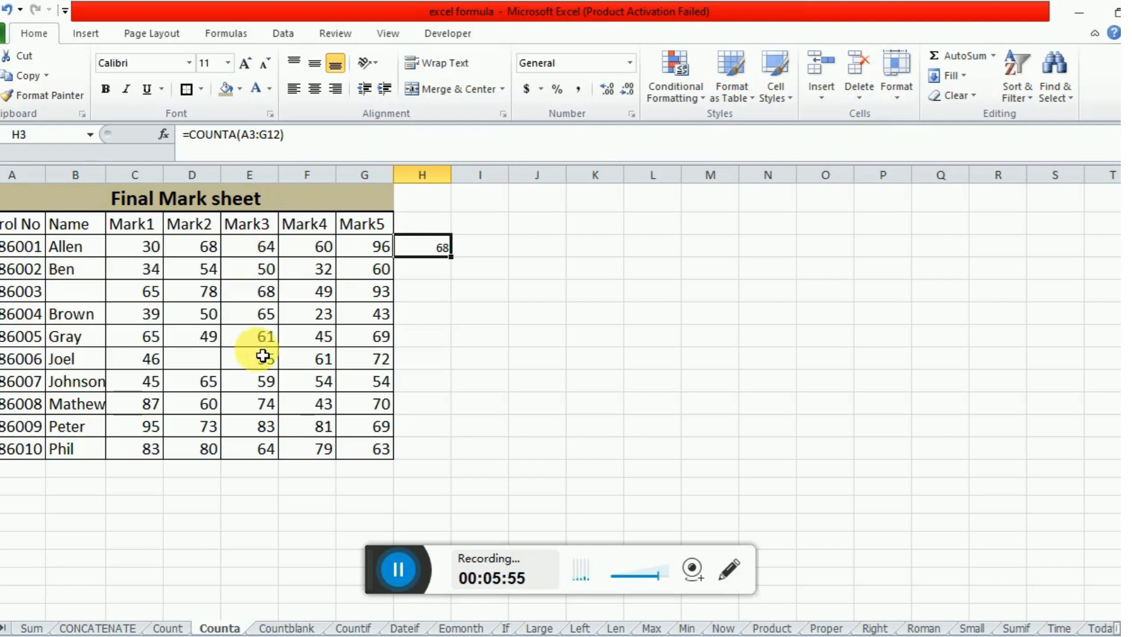
{"action": "left_click", "coordinate": [93, 249]}
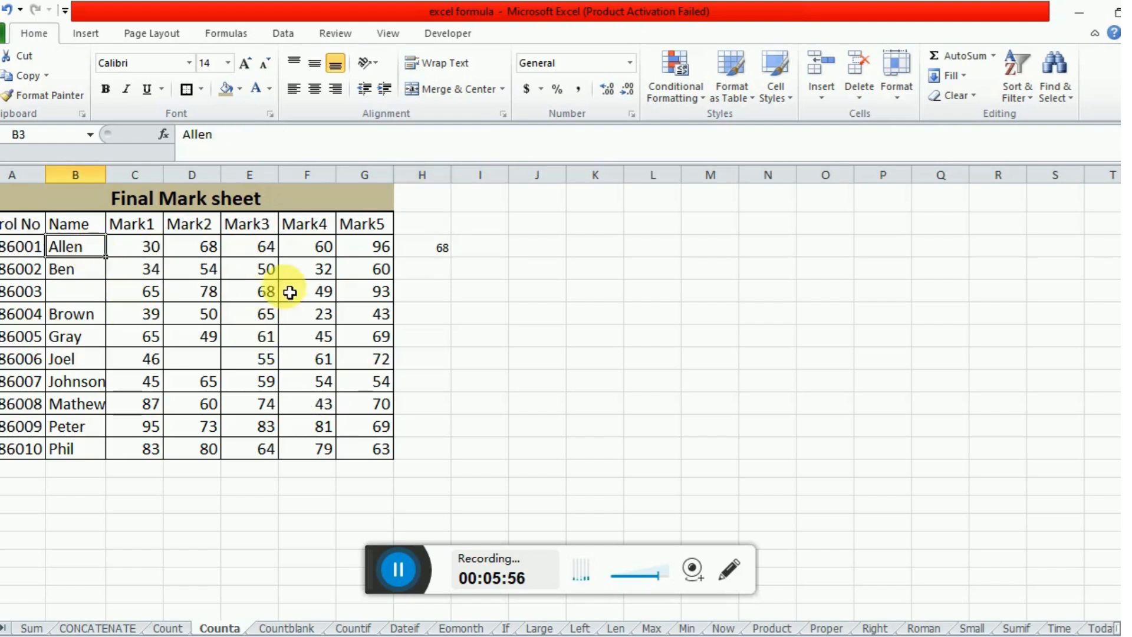
{"action": "left_click", "coordinate": [444, 247]}
Highlight the full data range A3:G12 to check which cells the COUNTA in H3 covers
{"action": "left_click", "coordinate": [24, 252]}
{"action": "key", "text": "ctrl+shift+Down"}
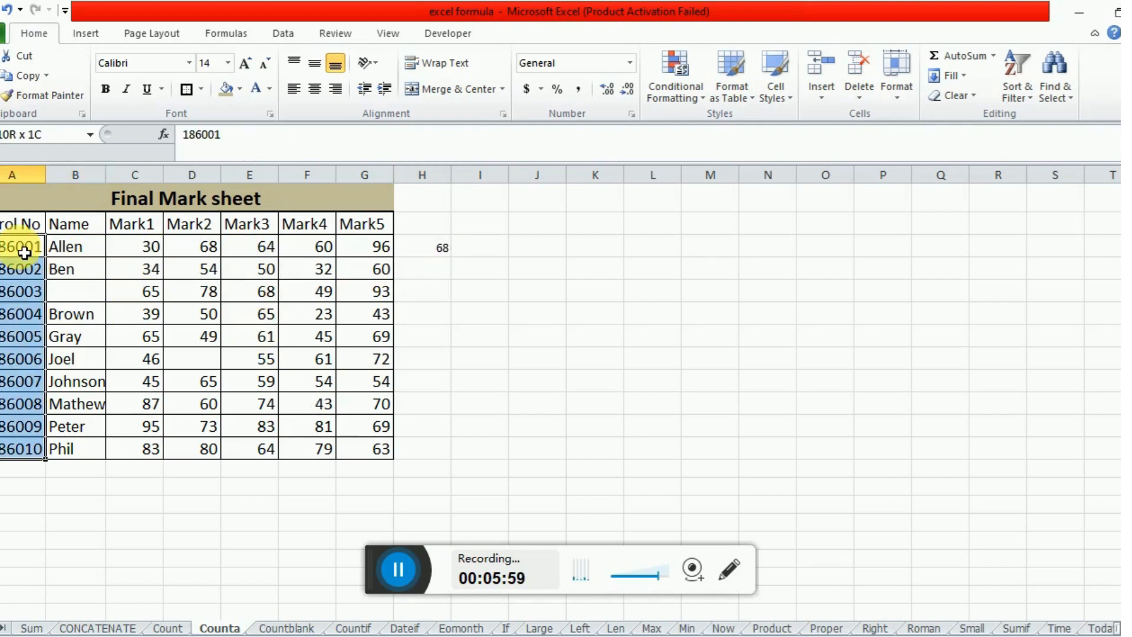
{"action": "key", "text": "shift+Right"}
{"action": "key", "text": "shift+Right"}
{"action": "key", "text": "shift+Right"}
{"action": "key", "text": "shift+Right"}
{"action": "key", "text": "shift+Right"}
{"action": "key", "text": "shift+Right"}
{"action": "key", "text": "Right"}
{"action": "key", "text": "Right"}
{"action": "key", "text": "Right"}
{"action": "key", "text": "Right"}
{"action": "key", "text": "Right"}
{"action": "key", "text": "Right"}
{"action": "key", "text": "Right"}
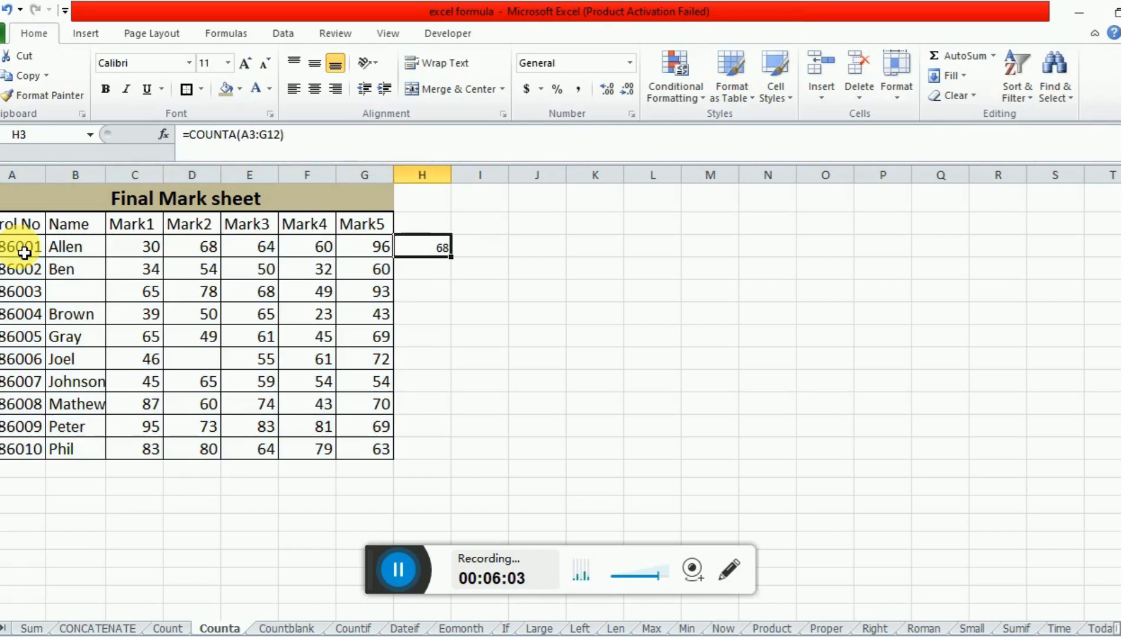
Begin an IF formula in I3 that tests whether COUNTA(D3:D12)=0 for the Mark2 column
{"action": "key", "text": "Right"}
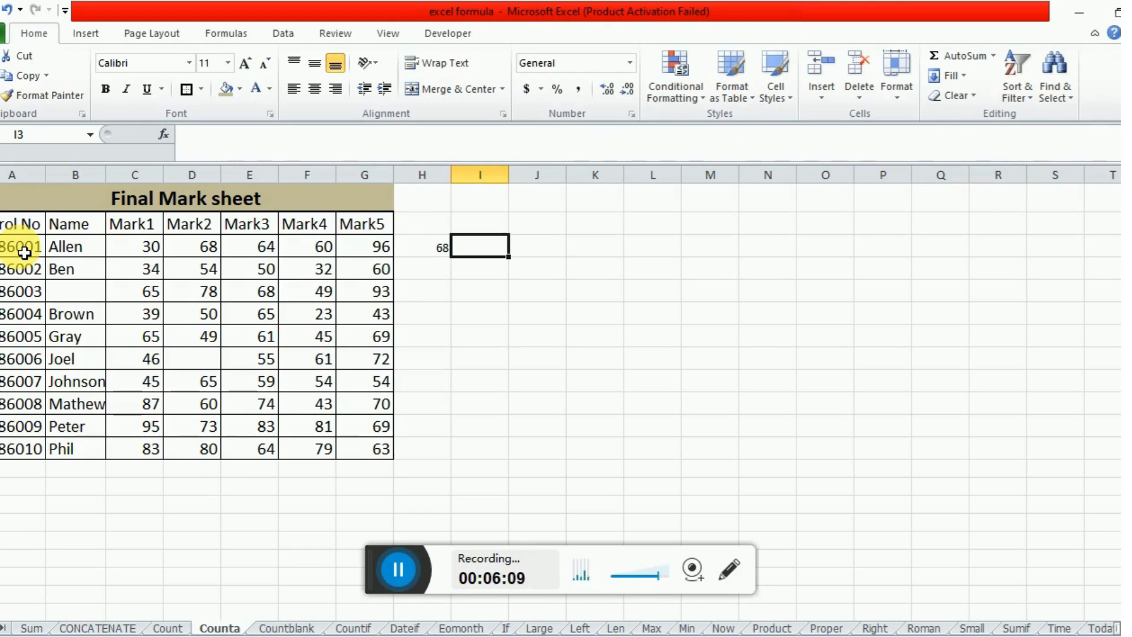
{"action": "type", "text": "="}
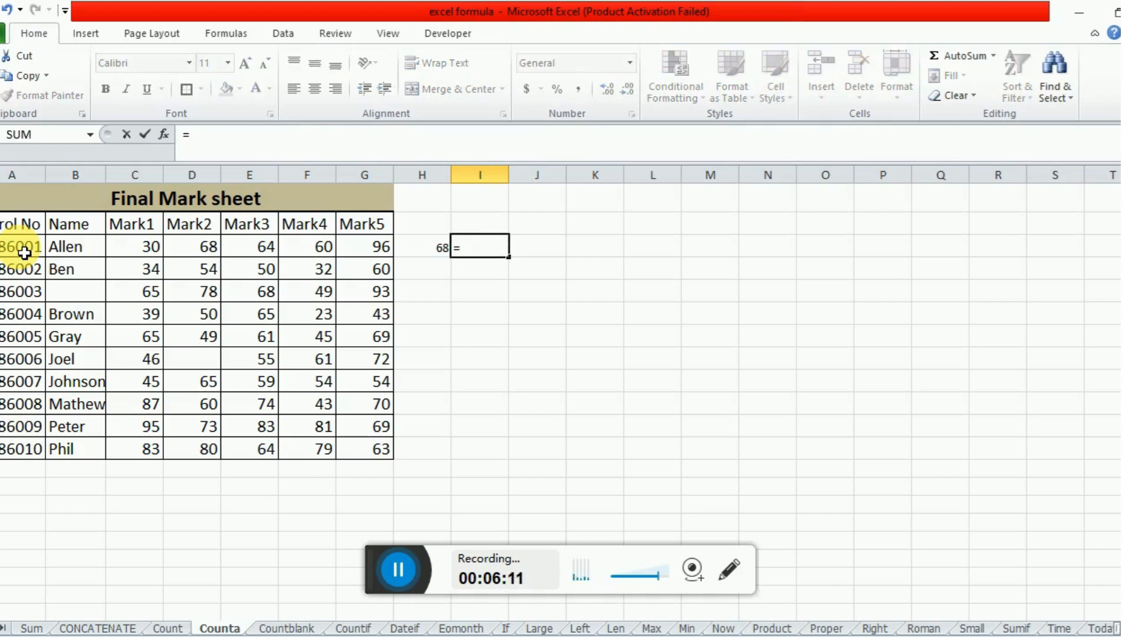
{"action": "type", "text": "if"}
{"action": "key", "text": "Tab"}
{"action": "type", "text": "cou"}
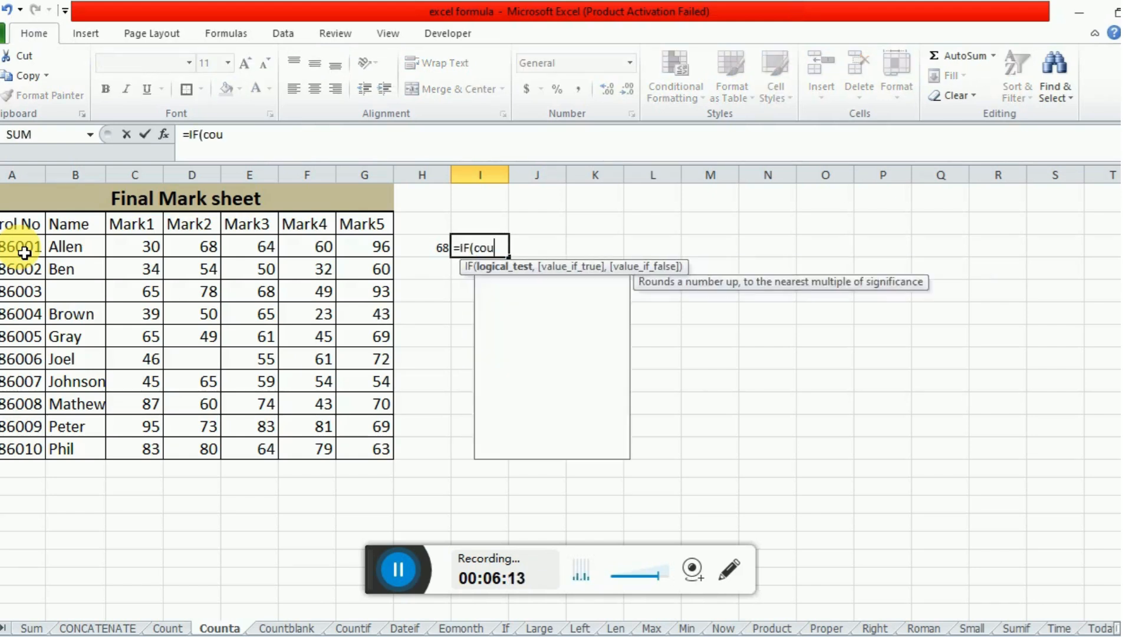
{"action": "type", "text": "nta"}
{"action": "key", "text": "Tab"}
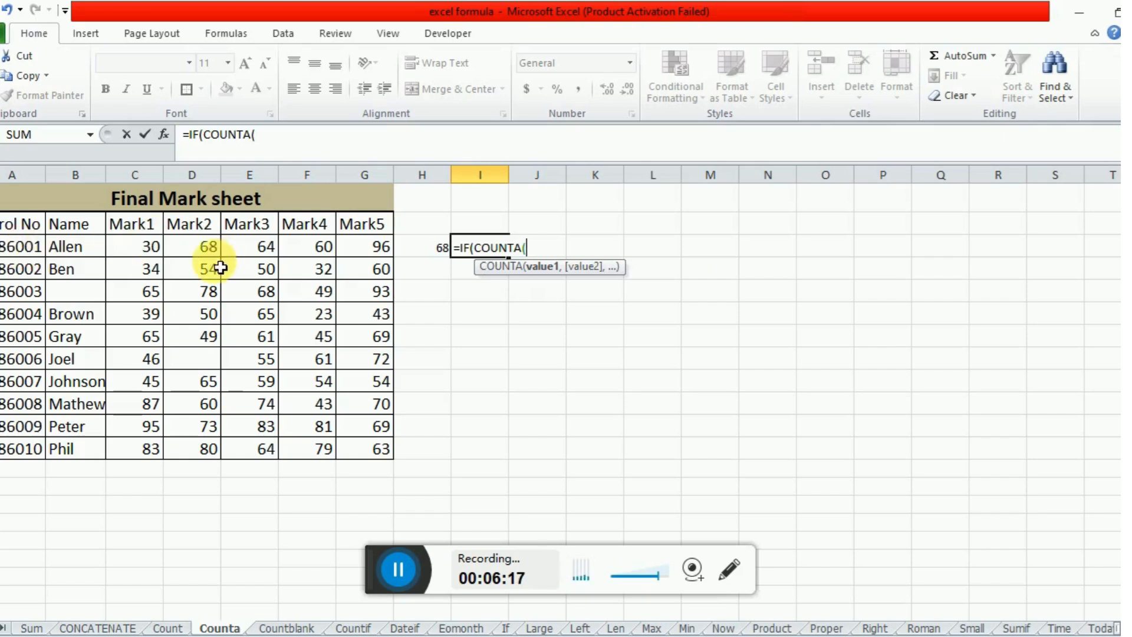
{"action": "left_click_drag", "start_coordinate": [202, 239], "coordinate": [193, 293]}
{"action": "left_click_drag", "start_coordinate": [190, 339], "coordinate": [197, 447]}
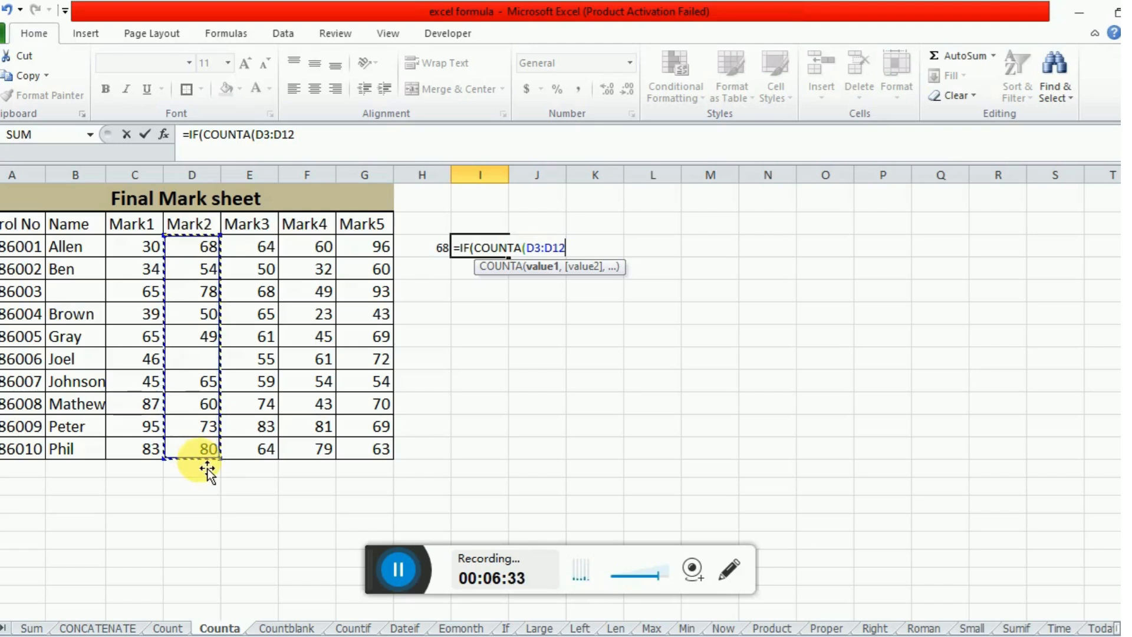
{"action": "type", "text": ")="}
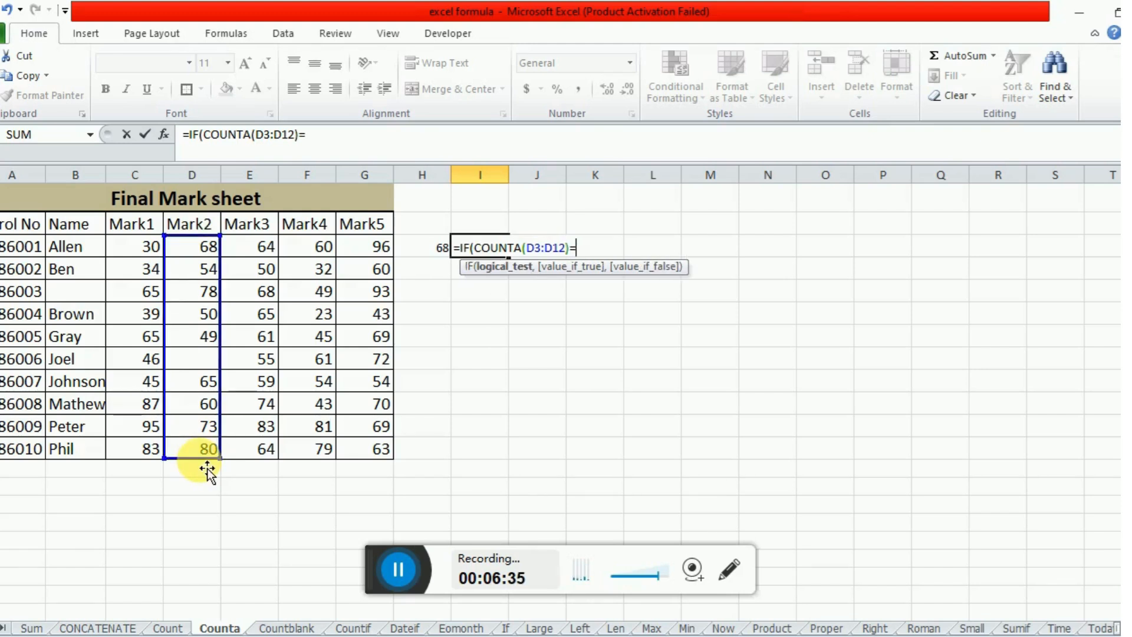
{"action": "type", "text": "0,"}
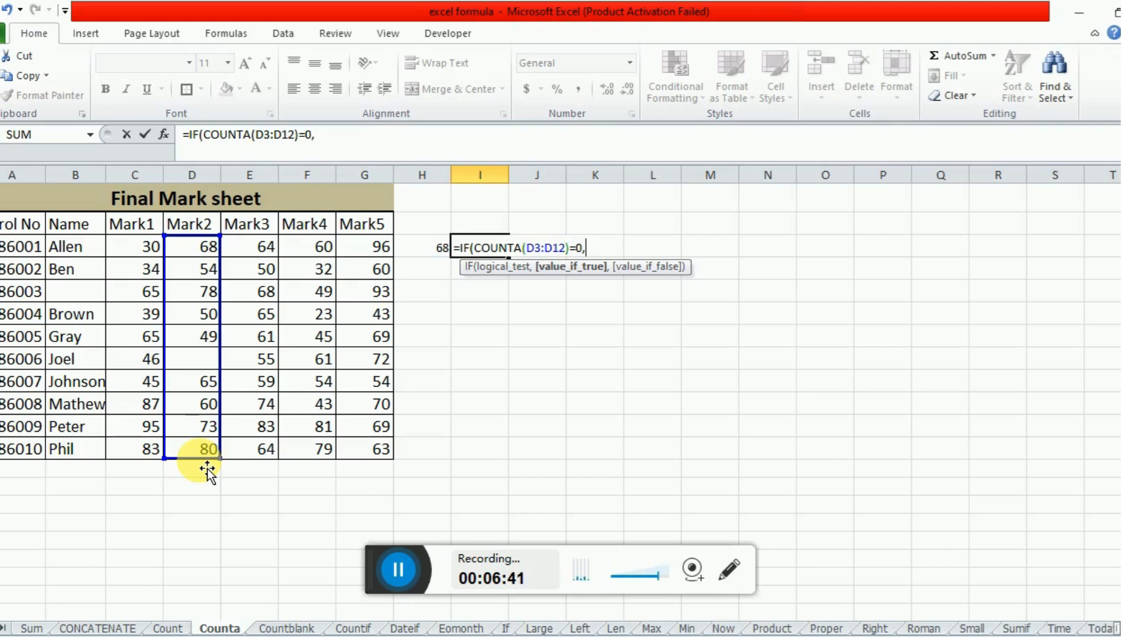
Set the IF formula's value for a true test to "Not Available"
{"action": "type", "text": " \"not"}
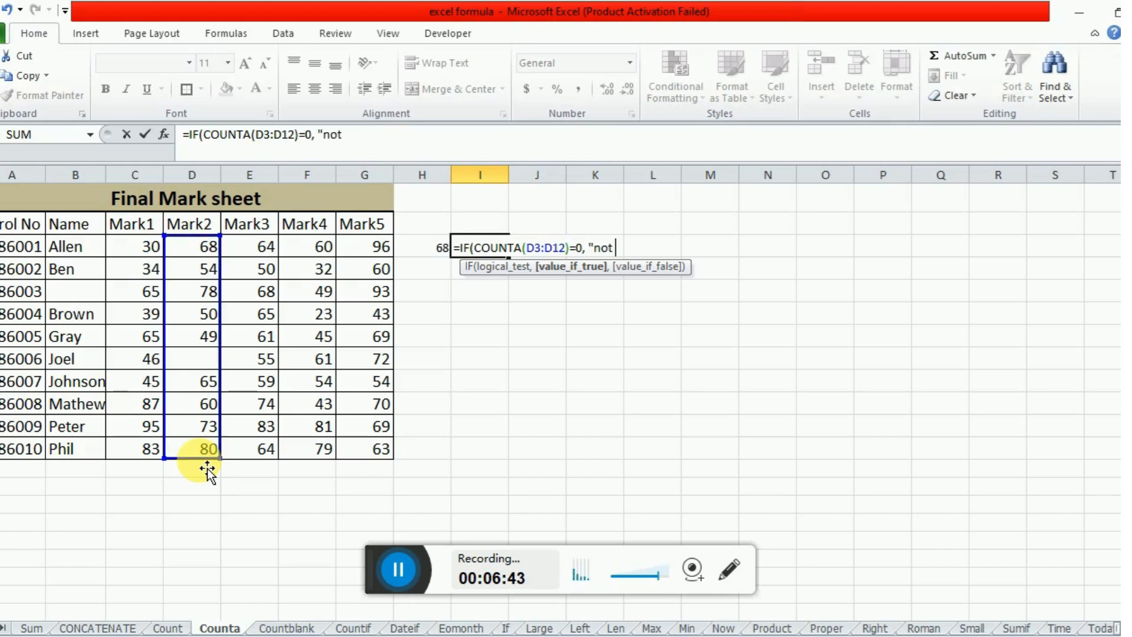
{"action": "type", "text": " A"}
{"action": "key", "text": "BackSpace"}
{"action": "key", "text": "BackSpace"}
{"action": "key", "text": "BackSpace"}
{"action": "key", "text": "BackSpace"}
{"action": "key", "text": "BackSpace"}
{"action": "type", "text": "Not Available\""}
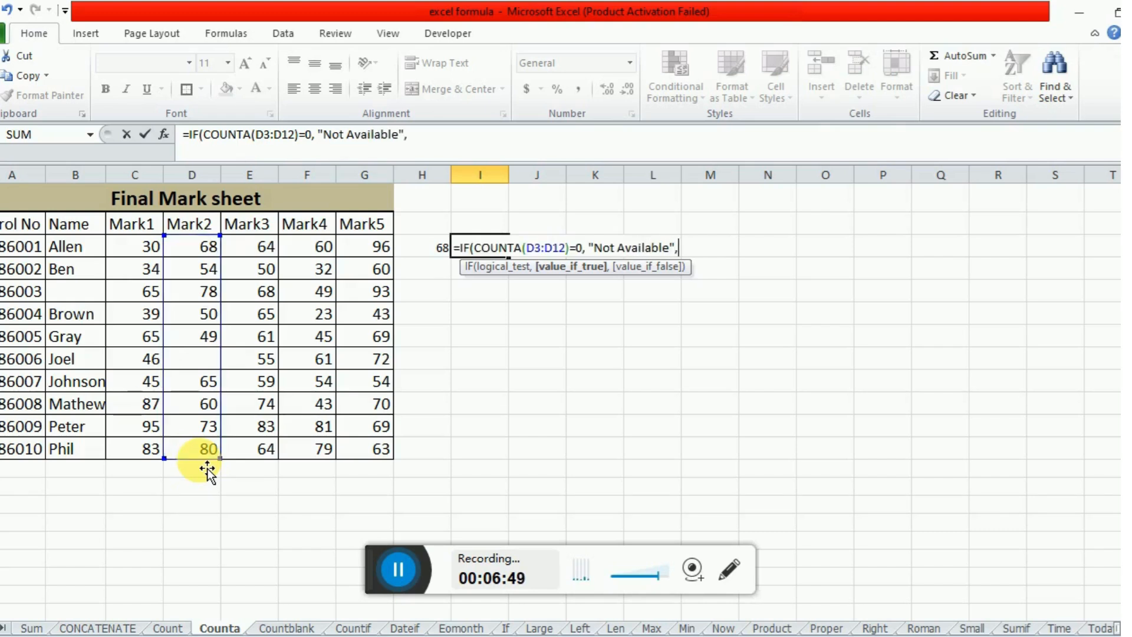
Add COUNTA(D3:D12) as the value for a false test and complete the IF formula in I3
{"action": "type", "text": ", counta"}
{"action": "key", "text": "Tab"}
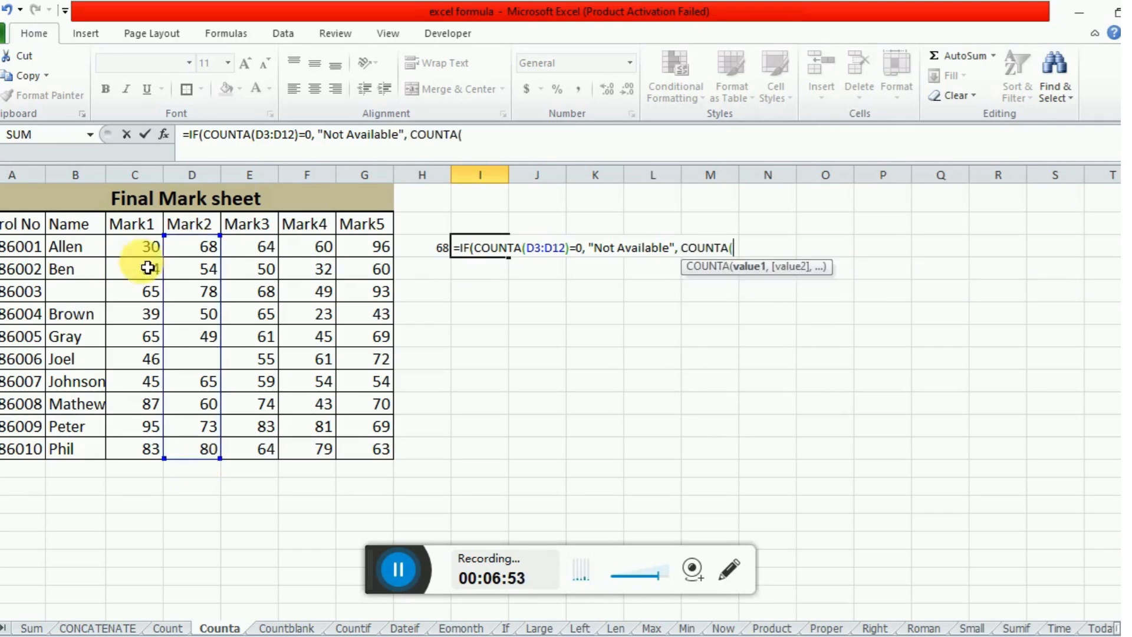
{"action": "left_click_drag", "start_coordinate": [197, 250], "coordinate": [230, 442]}
{"action": "type", "text": ")"}
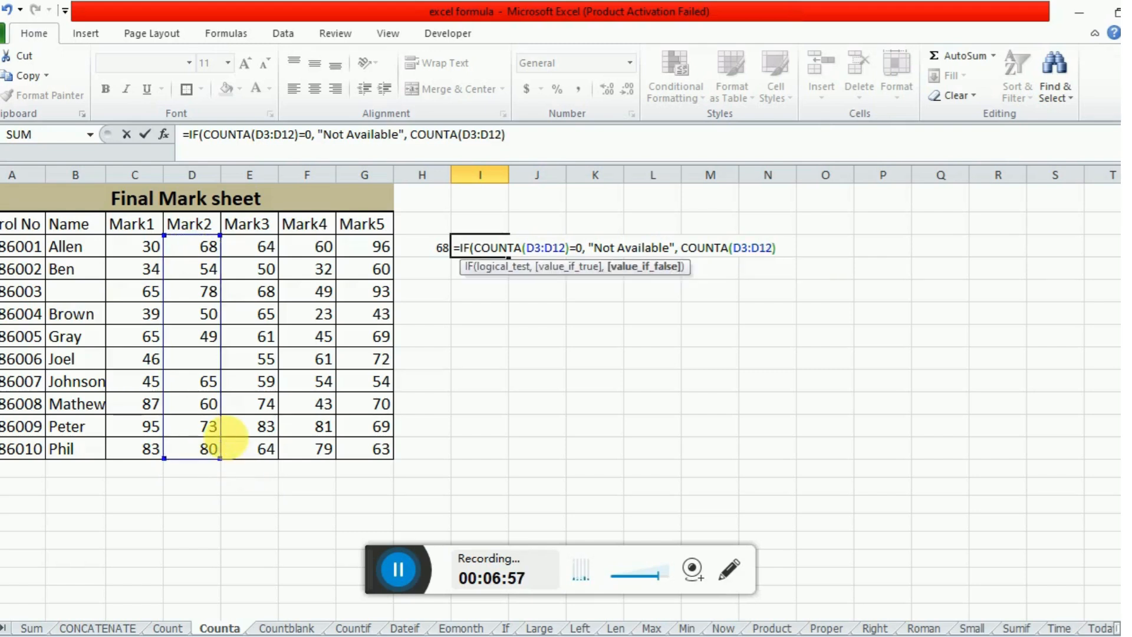
{"action": "key", "text": "Return"}
{"action": "key", "text": "Return"}
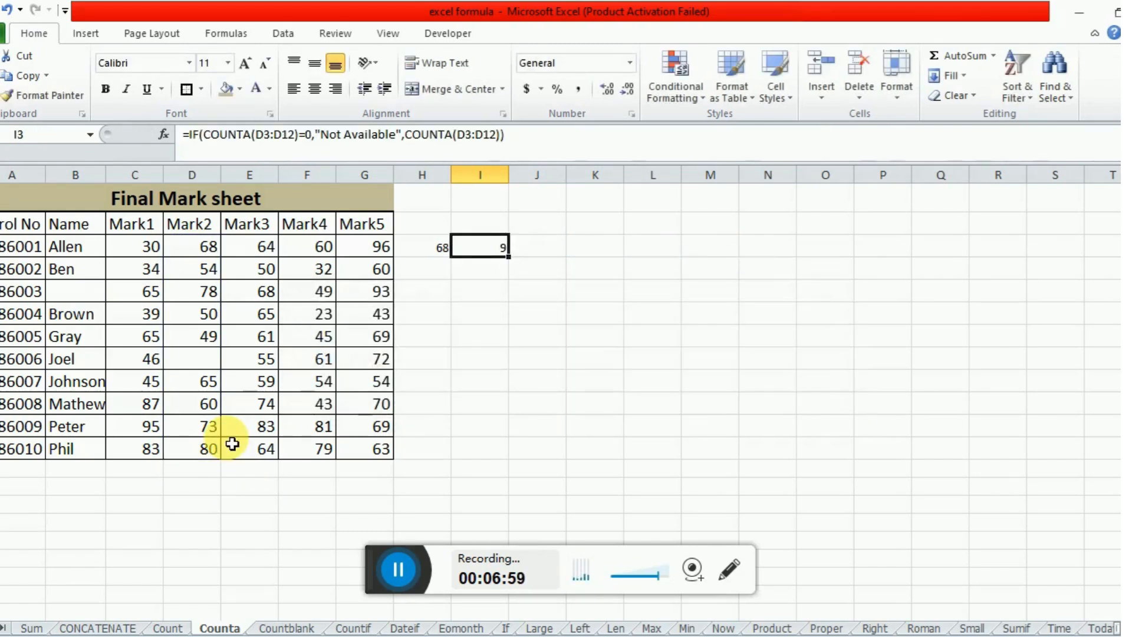
Clear the Mark2 values in D3:D12 to test the I3 formula, and undo the deletion
{"action": "left_click_drag", "start_coordinate": [207, 247], "coordinate": [200, 457]}
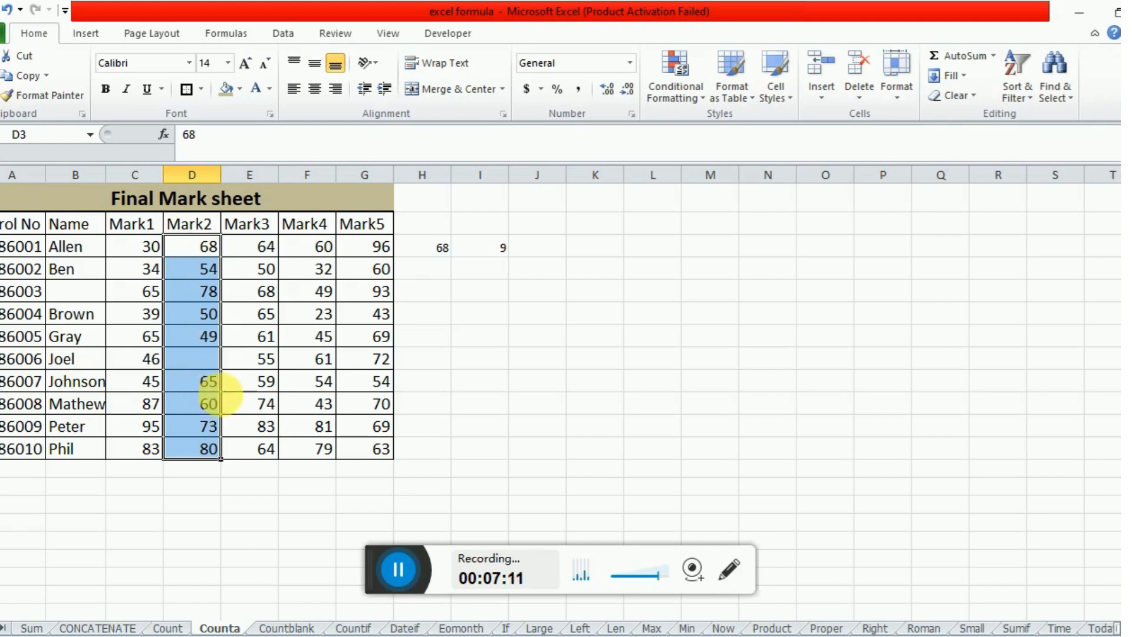
{"action": "key", "text": "Delete"}
{"action": "left_click", "coordinate": [502, 250]}
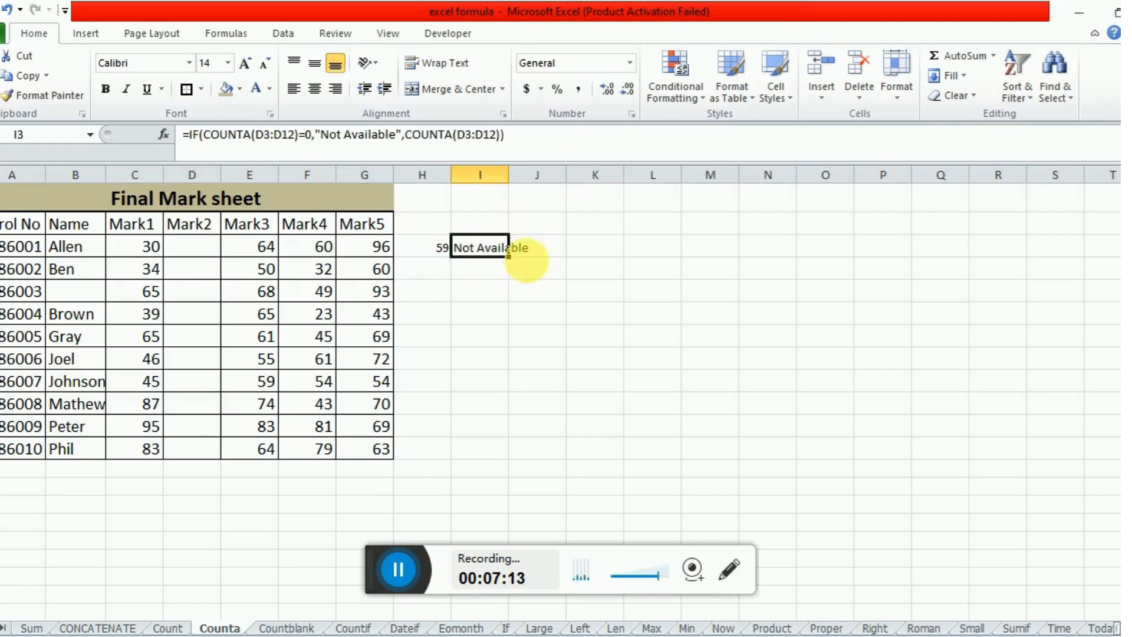
{"action": "double_click", "coordinate": [513, 173]}
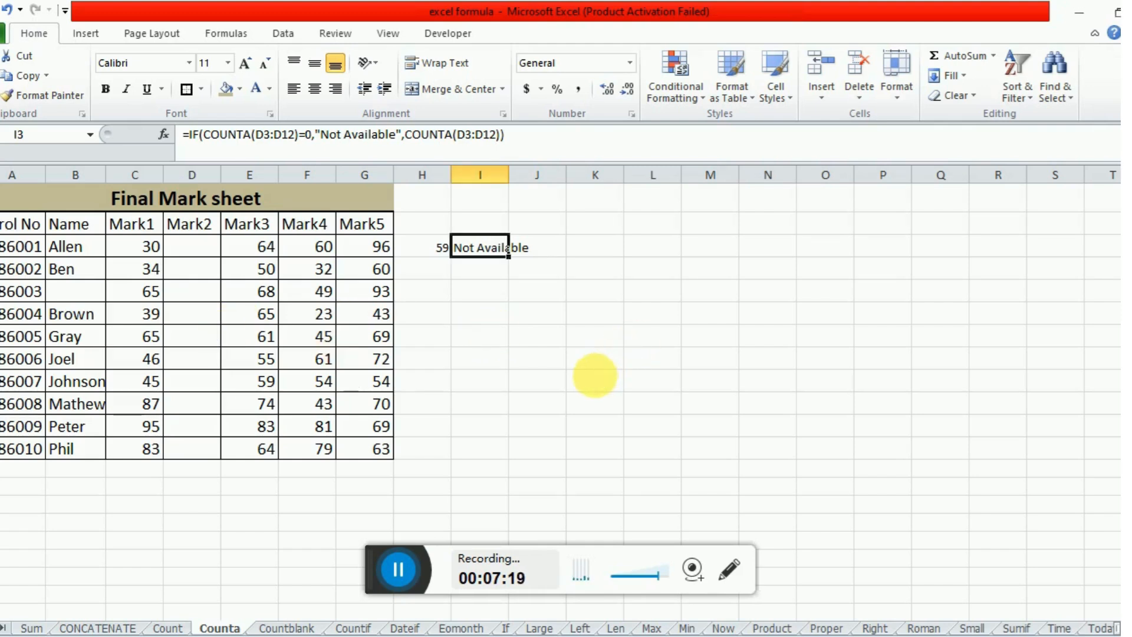
{"action": "key", "text": "ctrl+z"}
{"action": "left_click", "coordinate": [481, 291]}
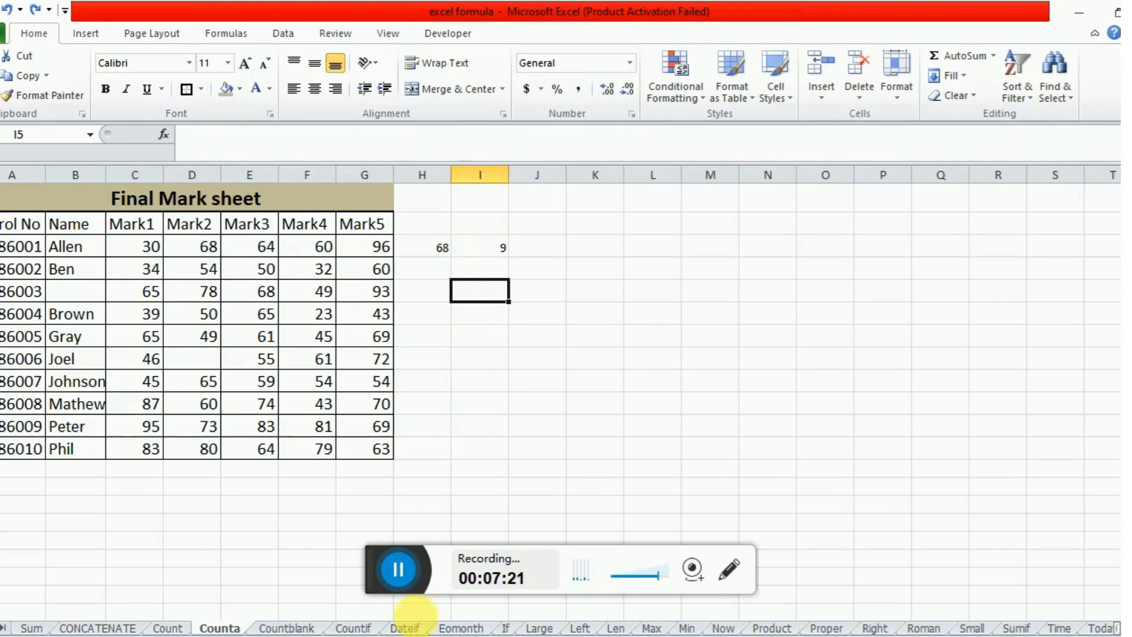
Switch to the Countblank sheet and point out the blank cells in the Final Mark sheet table, such as A4, B5 and E12
{"action": "key", "text": "ctrl+Page_Down"}
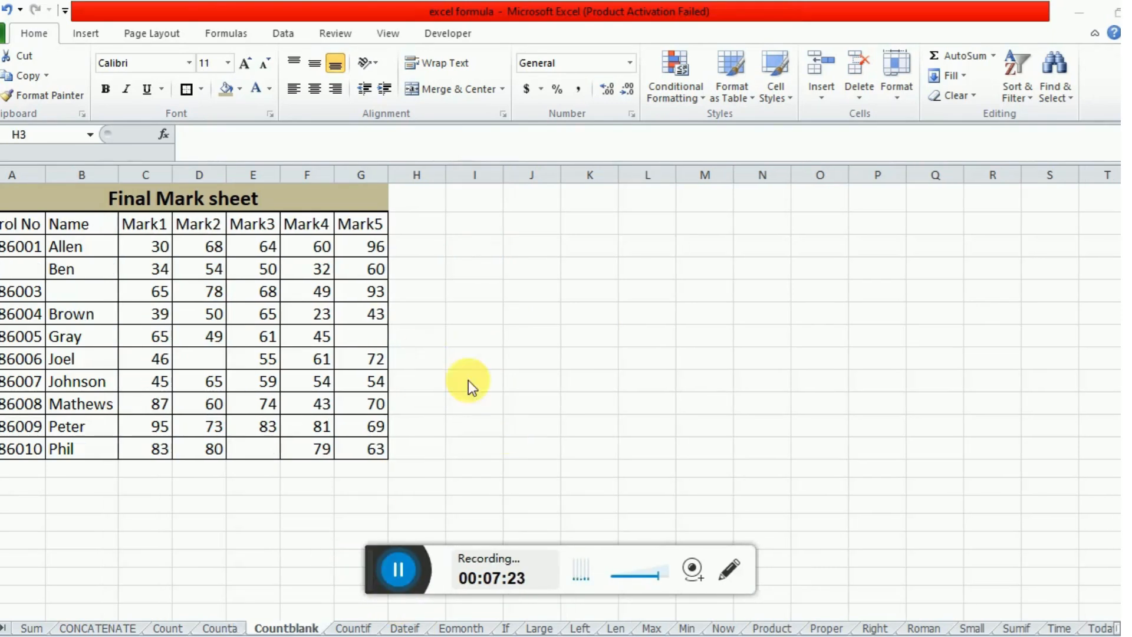
{"action": "left_click", "coordinate": [420, 246]}
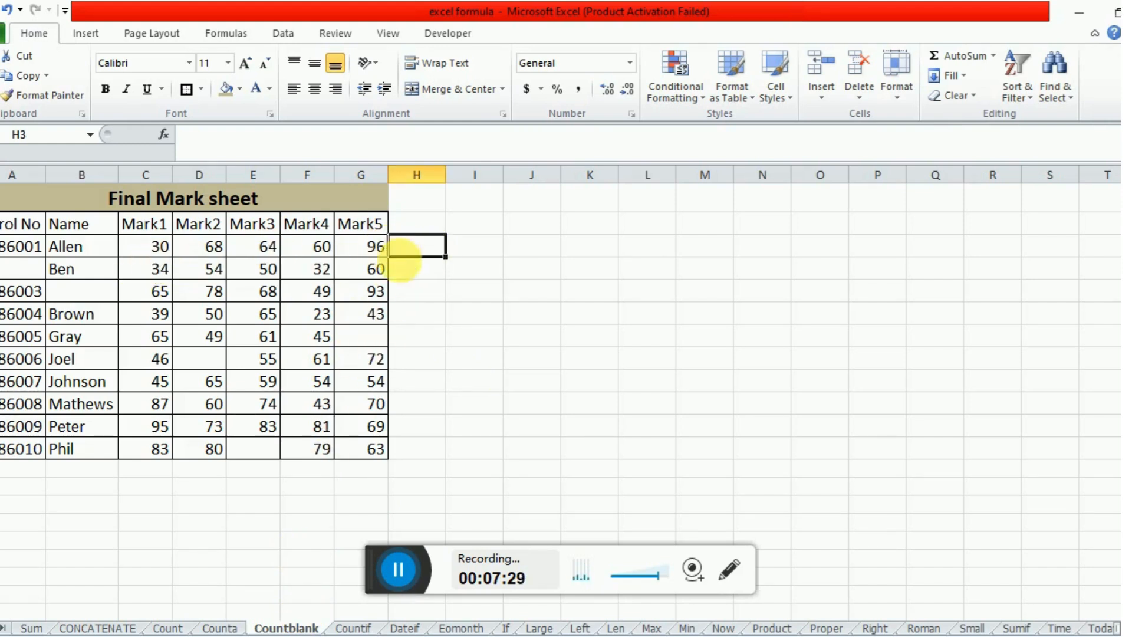
{"action": "left_click", "coordinate": [29, 272]}
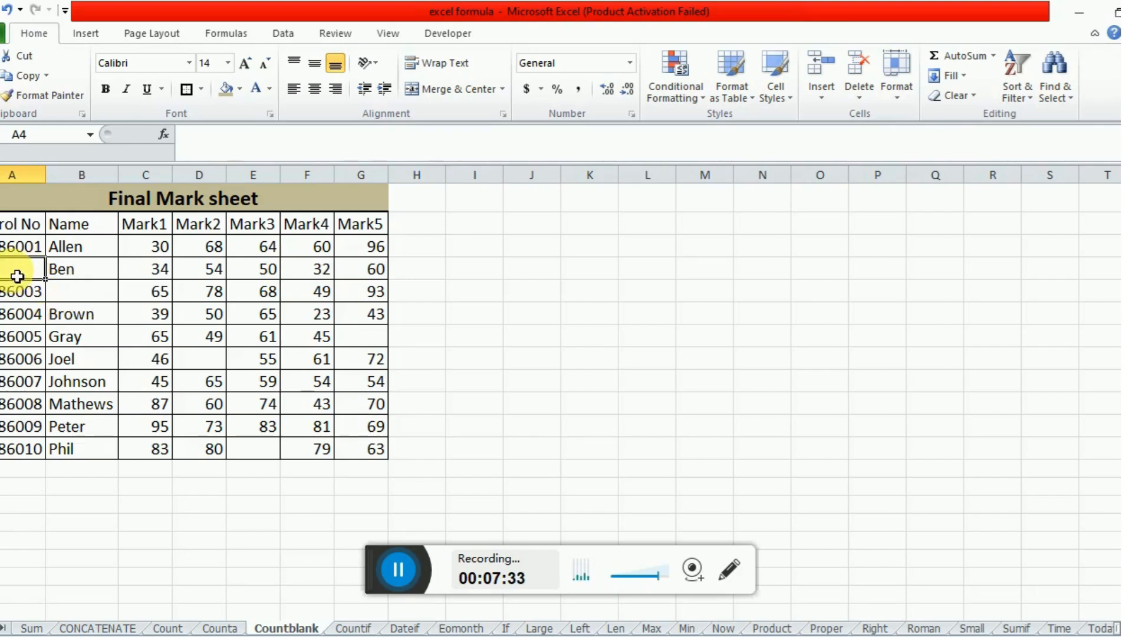
{"action": "left_click", "coordinate": [83, 295]}
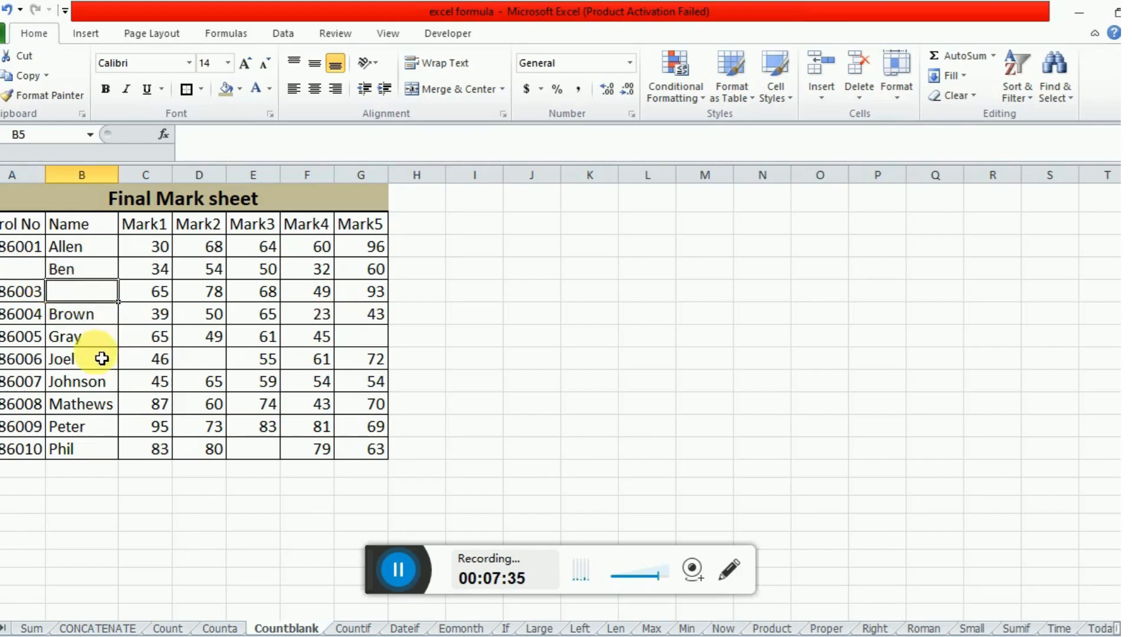
{"action": "left_click", "coordinate": [395, 336]}
{"action": "left_click", "coordinate": [257, 451]}
Enter =COUNTBLANK(A3:G12) in H3 to count the empty cells across the whole mark table
{"action": "left_click", "coordinate": [433, 251]}
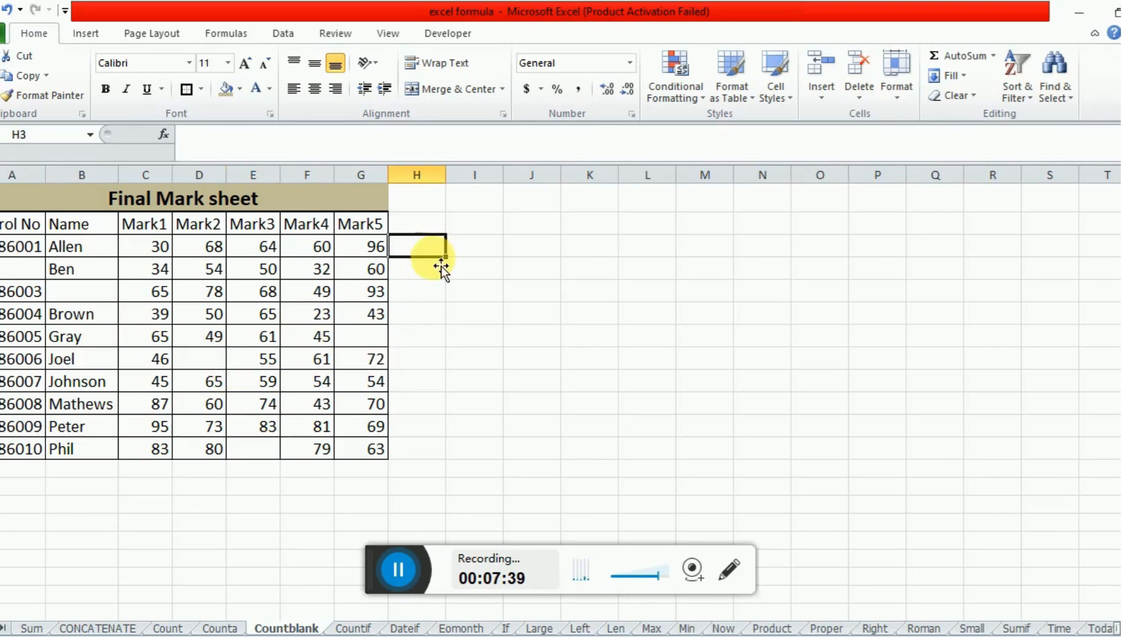
{"action": "type", "text": "=countblan"}
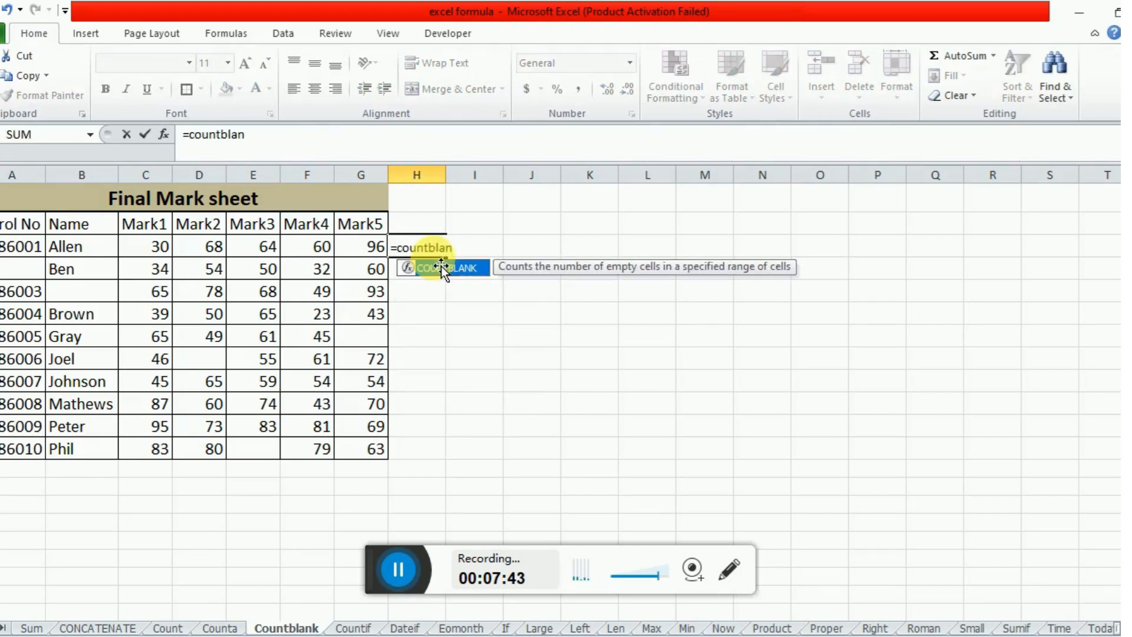
{"action": "key", "text": "Tab"}
{"action": "key", "text": "Left"}
{"action": "key", "text": "Left"}
{"action": "key", "text": "Left"}
{"action": "key", "text": "Left"}
{"action": "key", "text": "Left"}
{"action": "key", "text": "Left"}
{"action": "key", "text": "Left"}
{"action": "key", "text": "shift+Down"}
{"action": "key", "text": "shift+Down"}
{"action": "key", "text": "shift+Down"}
{"action": "key", "text": "shift+Down"}
{"action": "key", "text": "shift+Down"}
{"action": "key", "text": "shift+Down"}
{"action": "key", "text": "shift+Down"}
{"action": "key", "text": "shift+Down"}
{"action": "key", "text": "shift+Down"}
{"action": "key", "text": "shift+Right"}
{"action": "key", "text": "shift+Right"}
{"action": "key", "text": "shift+Right"}
{"action": "key", "text": "shift+Right"}
{"action": "key", "text": "shift+Right"}
{"action": "key", "text": "shift+Right"}
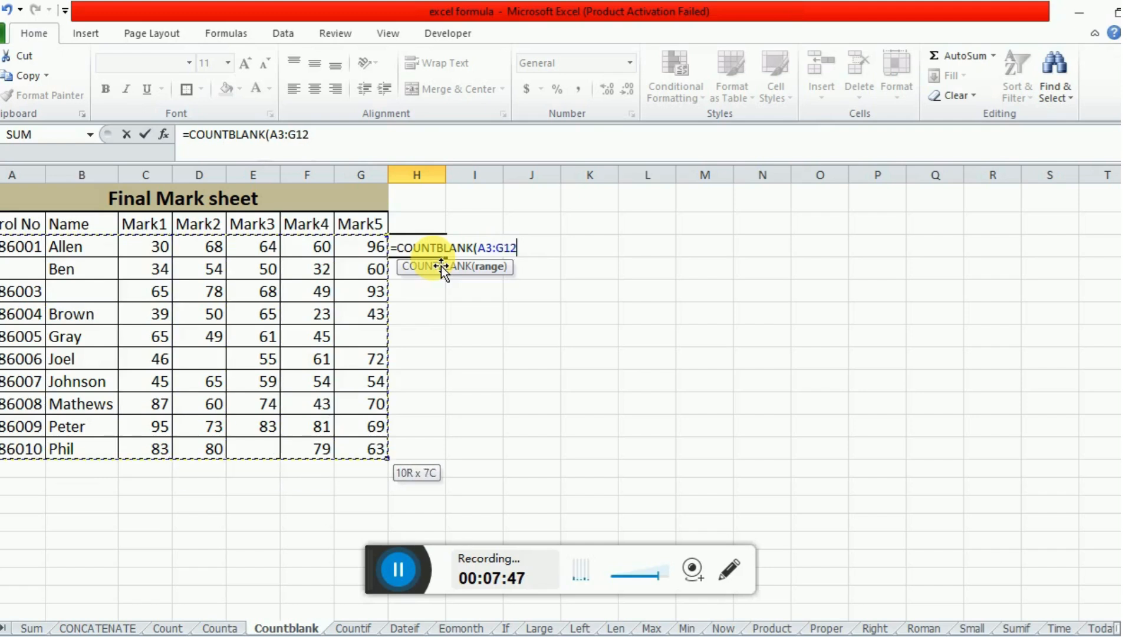
{"action": "key", "text": "Return"}
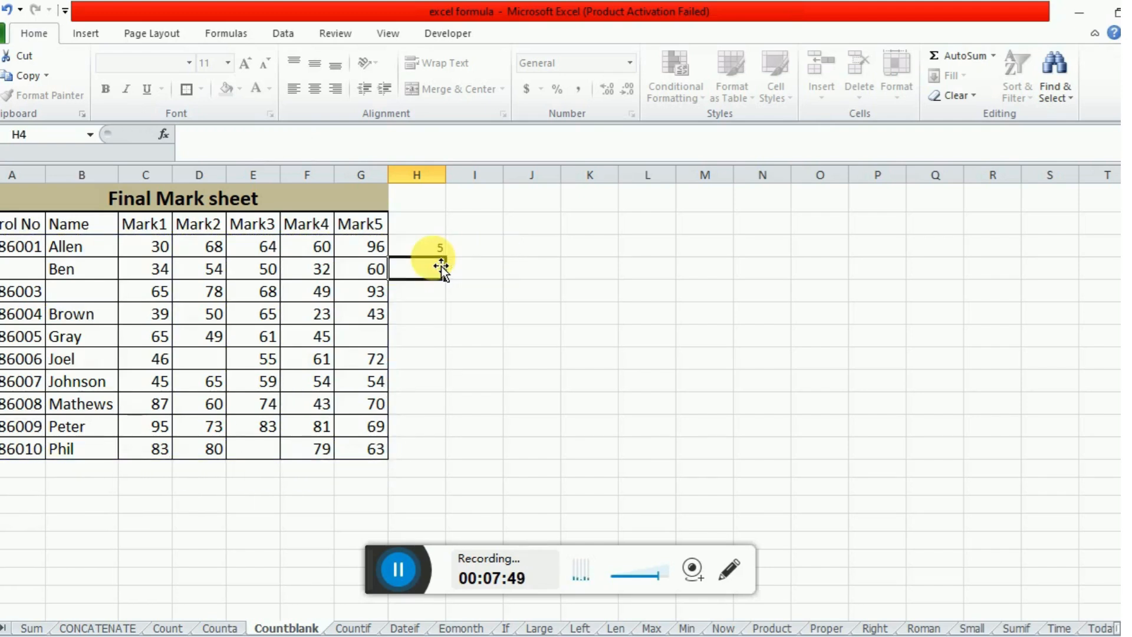
Select the COUNTBLANK formula cell H3 and widen column H to nearly twice its default width
{"action": "key", "text": "Up"}
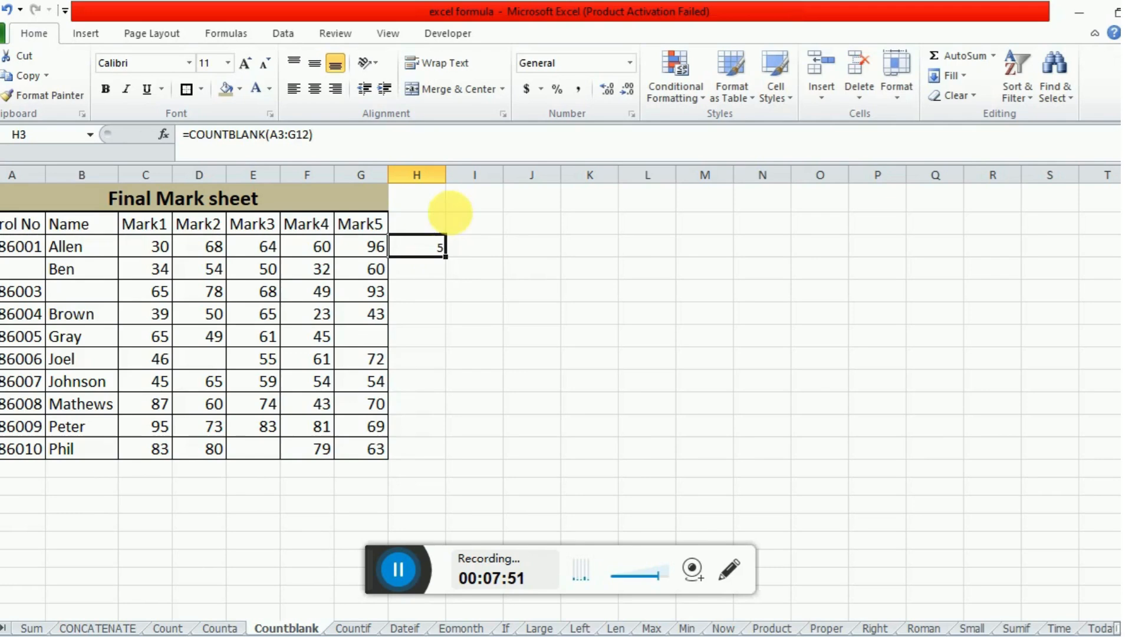
{"action": "double_click", "coordinate": [445, 175]}
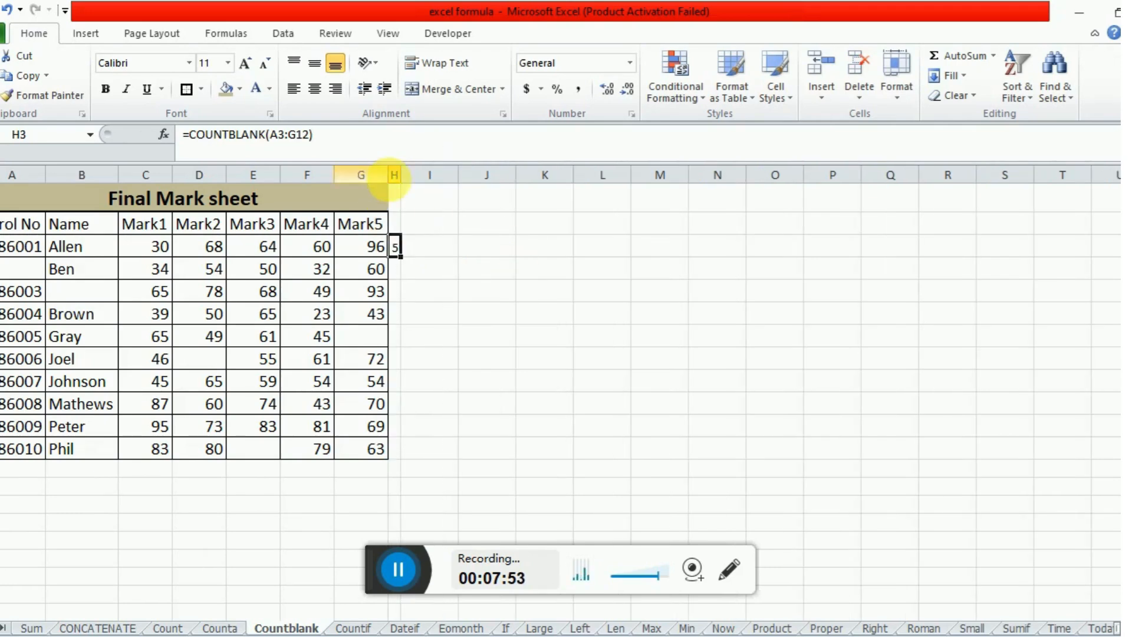
{"action": "left_click_drag", "start_coordinate": [406, 182], "coordinate": [494, 177]}
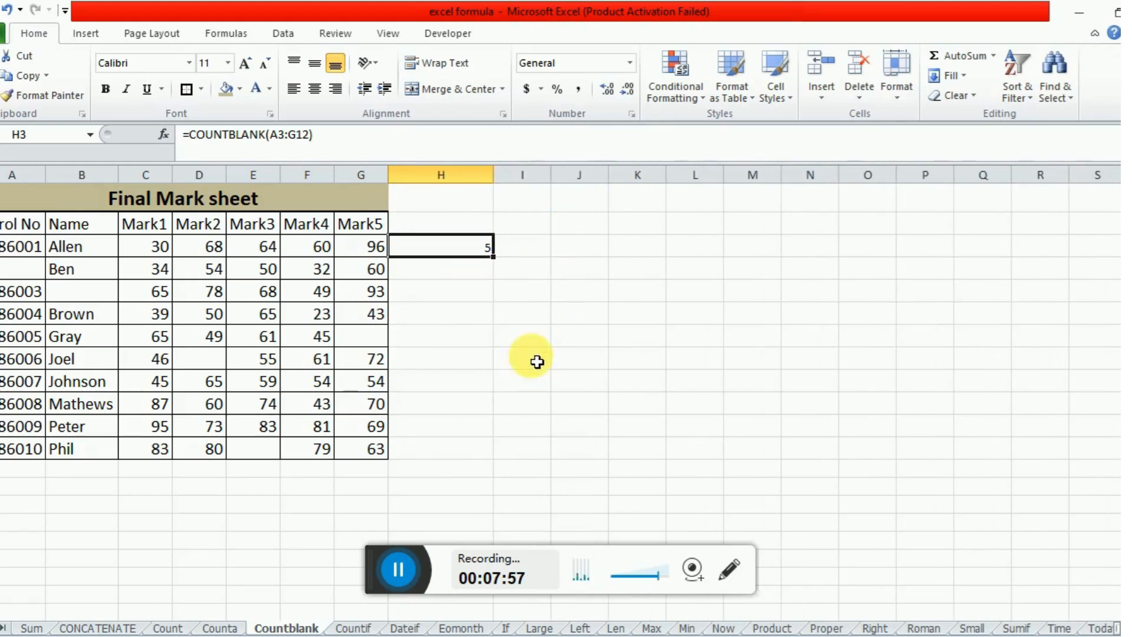